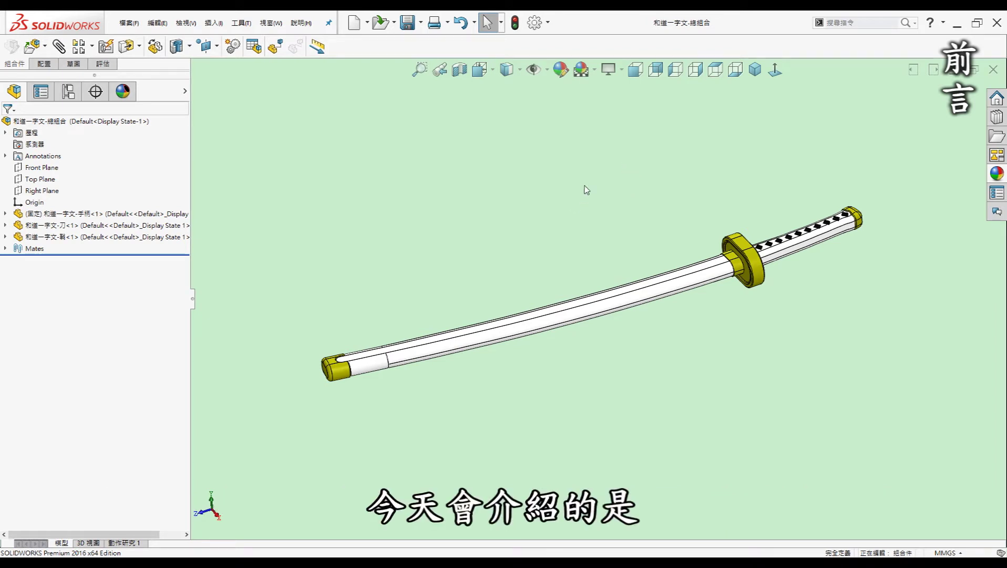
Make the scabbard component transparent so the blade inside shows through
middle_click_drag(467, 251, 476, 245)
mouse_move(550, 420)
middle_mouse_down()
mouse_move(577, 406)
mouse_move(299, 249)
middle_mouse_up()
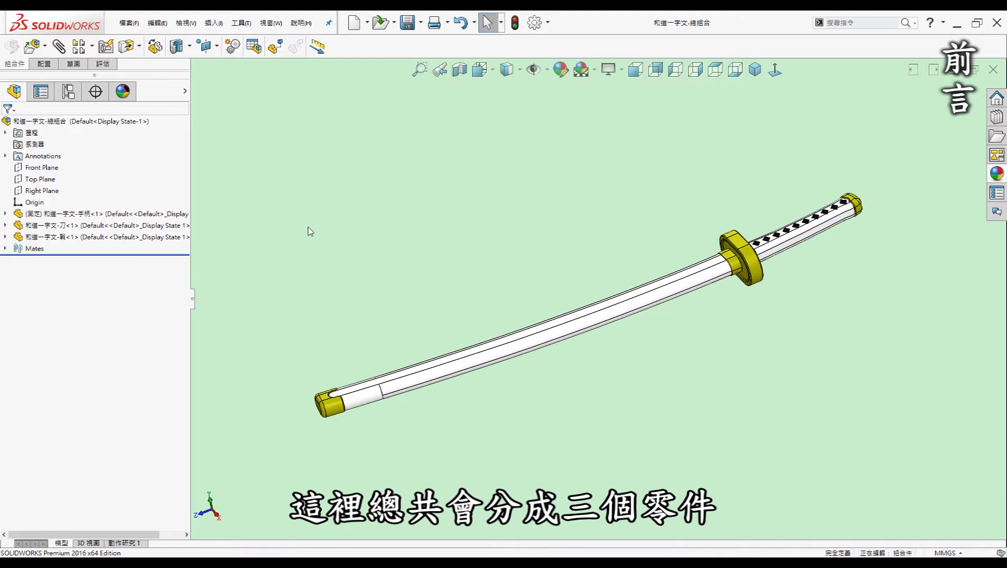
left_click(126, 236)
left_click(546, 312)
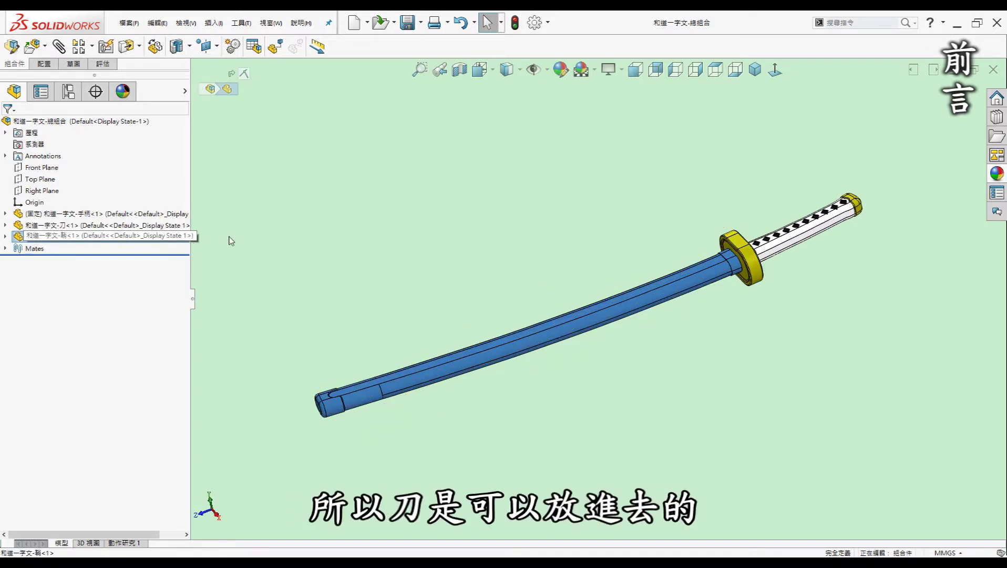
right_click(164, 236)
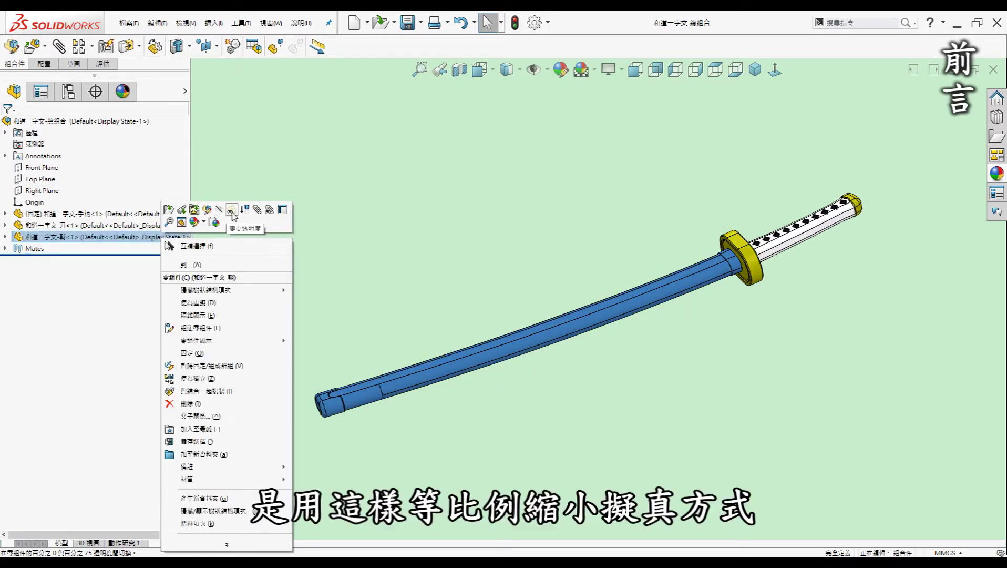
left_click(218, 217)
left_click(449, 258)
Orbit the sword to inspect the blade through the transparent scabbard
middle_click_drag(605, 278, 821, 298)
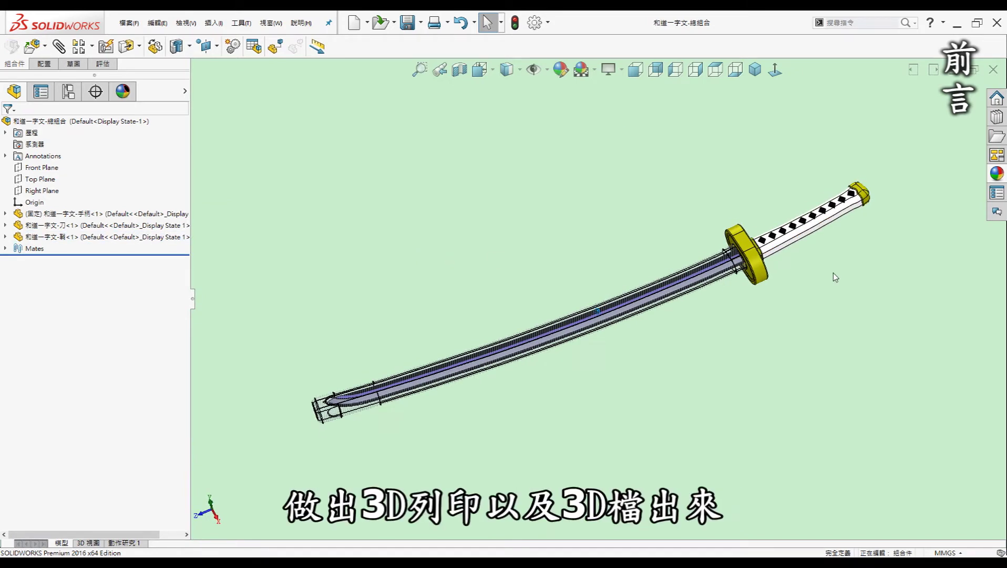
middle_click_drag(760, 297, 694, 330)
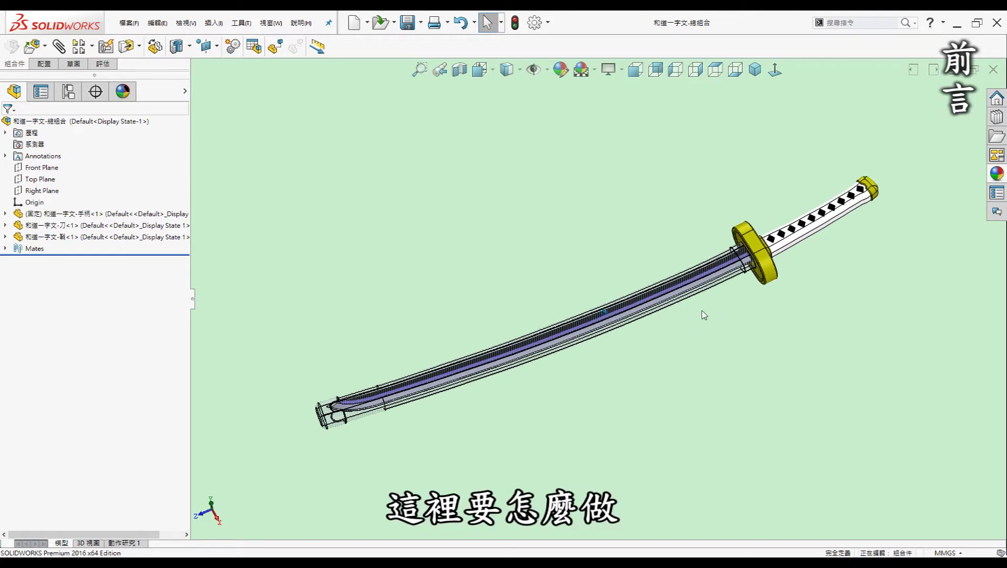
middle_click_drag(695, 330, 711, 330)
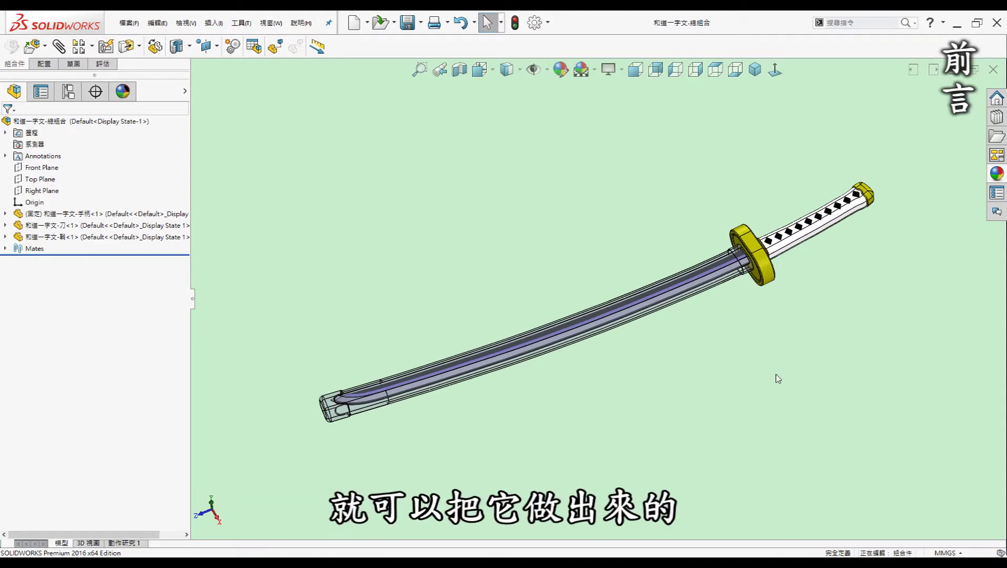
mouse_move(708, 384)
middle_mouse_down()
mouse_move(735, 335)
mouse_move(613, 265)
middle_mouse_up()
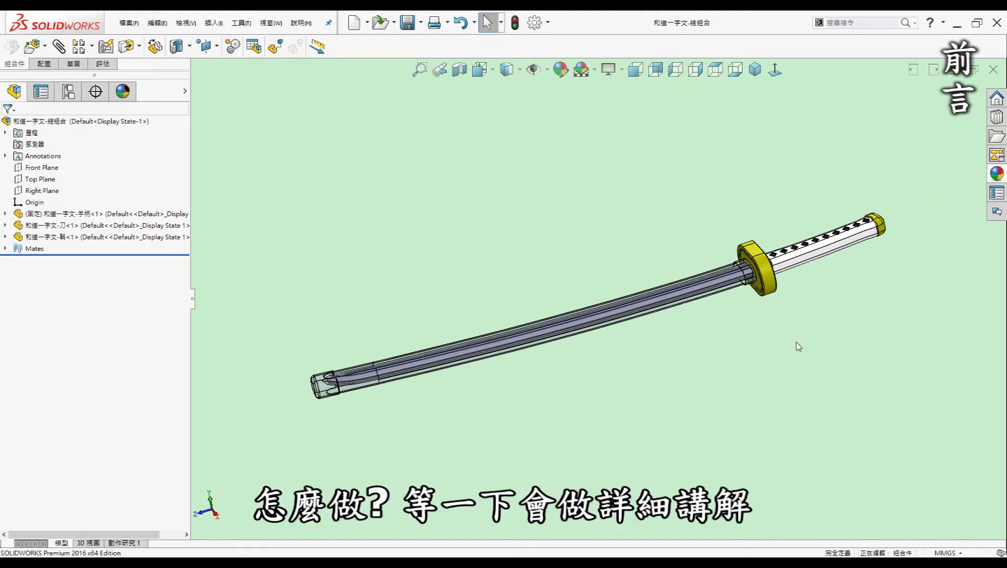
middle_click_drag(789, 336, 790, 326)
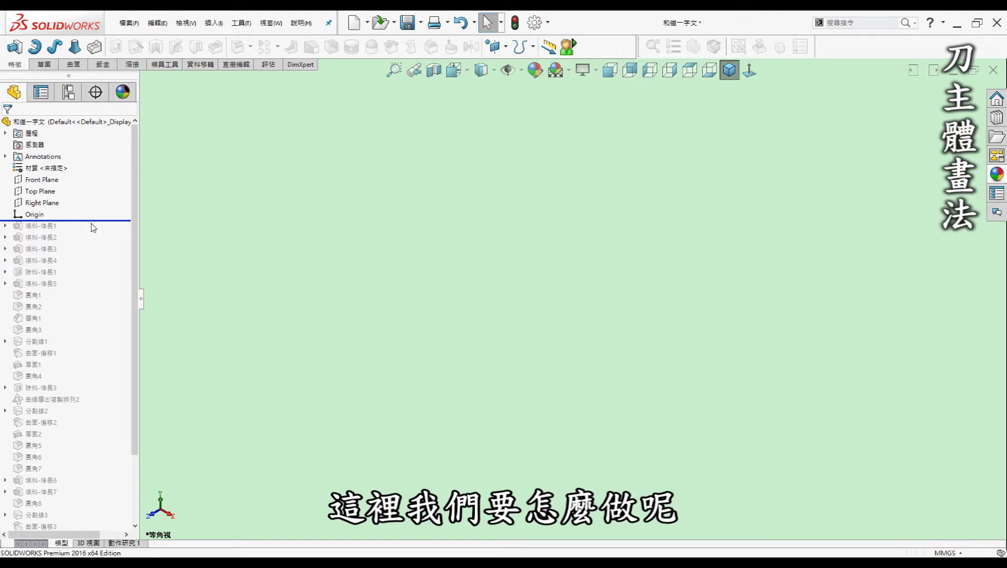
Roll the blade part forward past 填料-伸長1 and edit its sketch 草圖1
left_click_drag(97, 219, 94, 232)
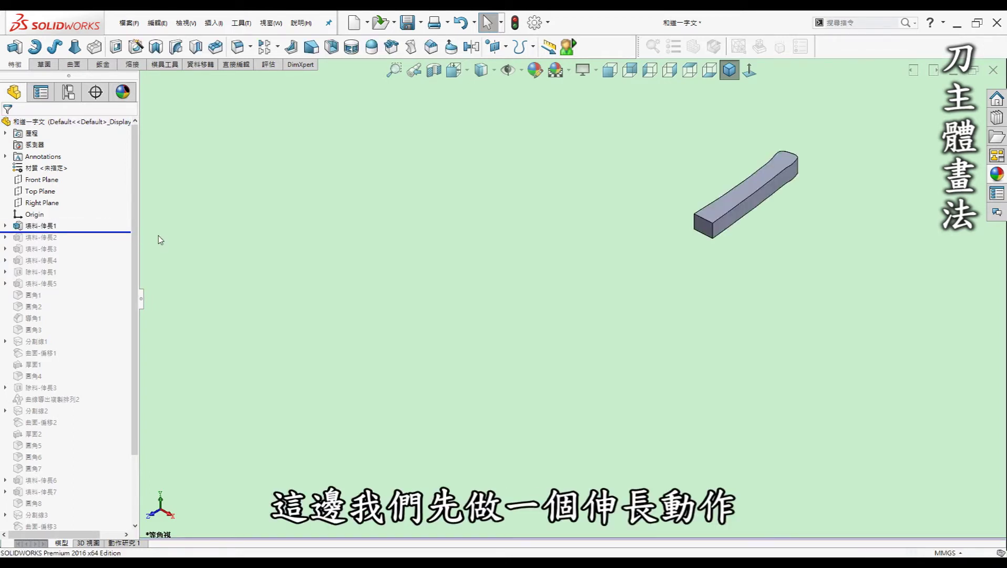
left_click(6, 226)
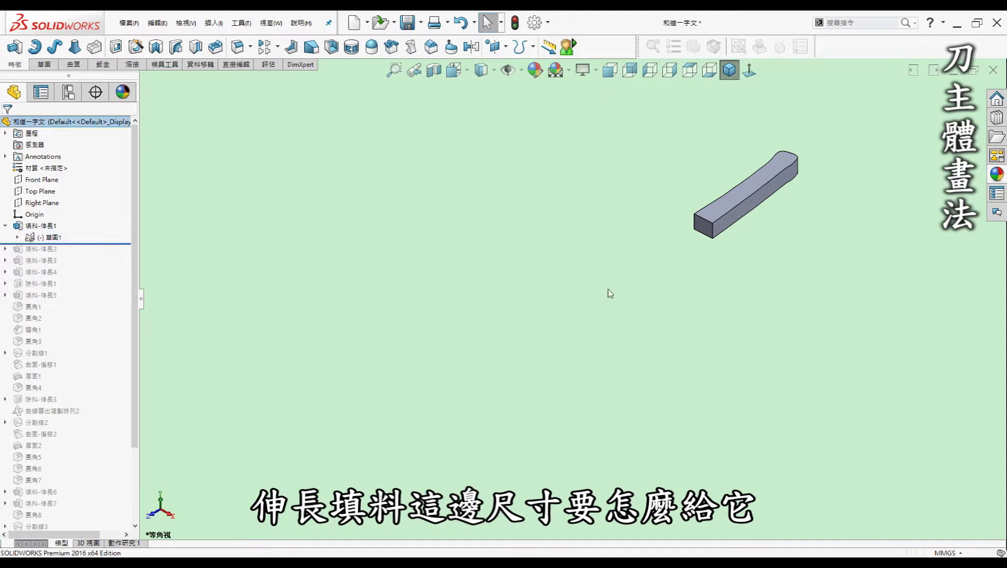
left_click(42, 240)
left_click(51, 210)
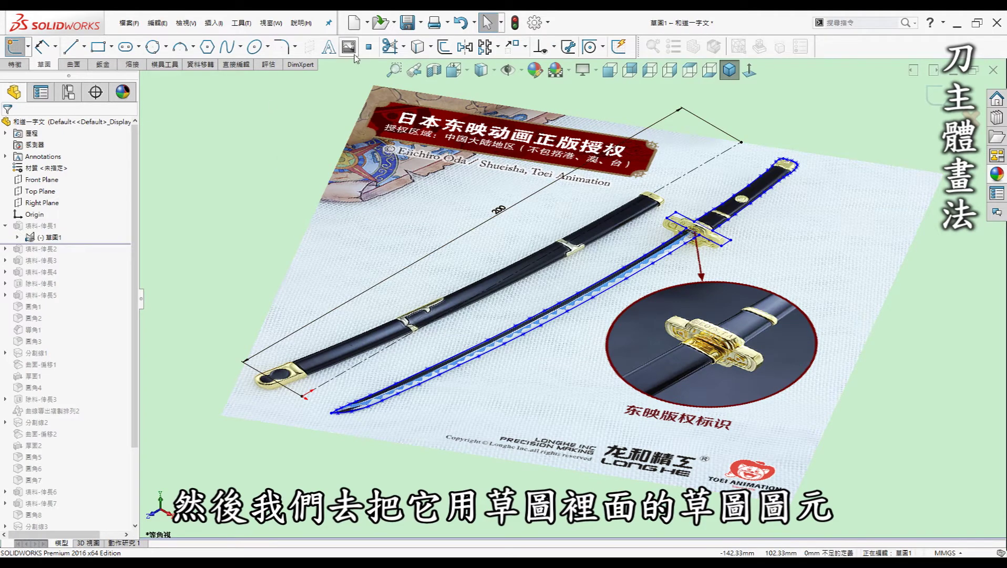
In Top view, zoom around sketch 草圖1 to check the spline outline over the photo
left_click(690, 70)
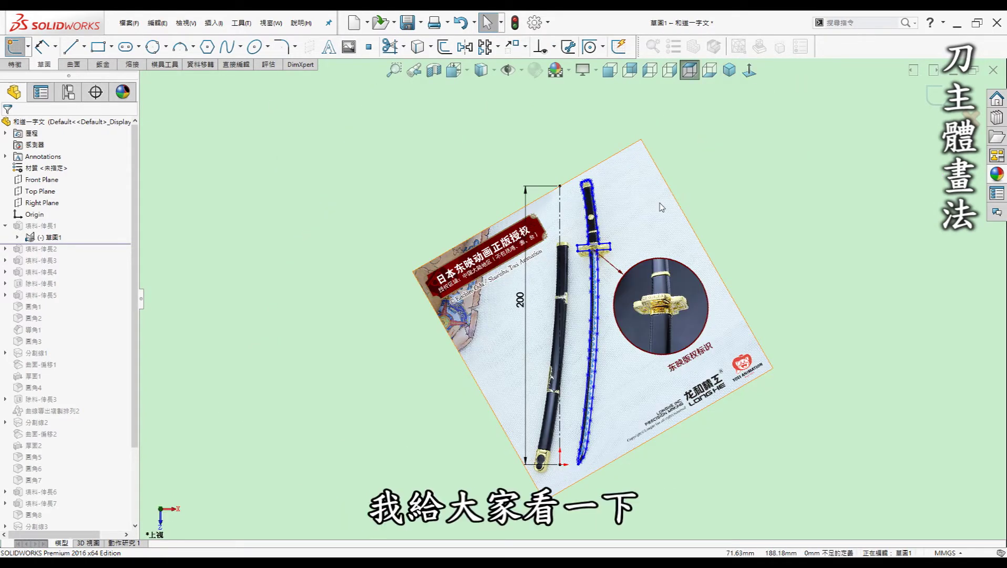
scroll(588, 214, "down", 2)
scroll(588, 214, "down", 2)
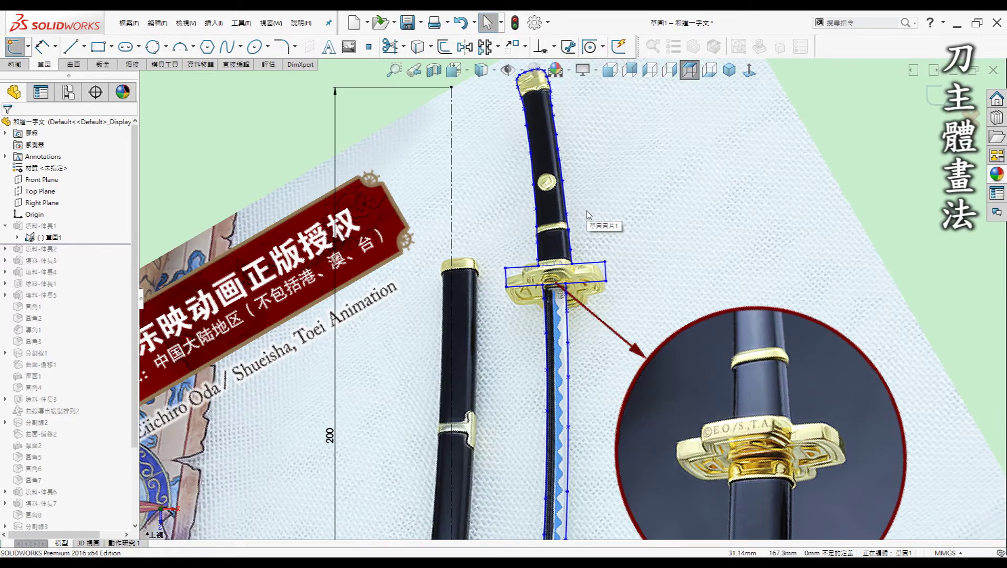
scroll(588, 215, "up", 2)
scroll(562, 206, "down", 3)
scroll(562, 206, "up", 1)
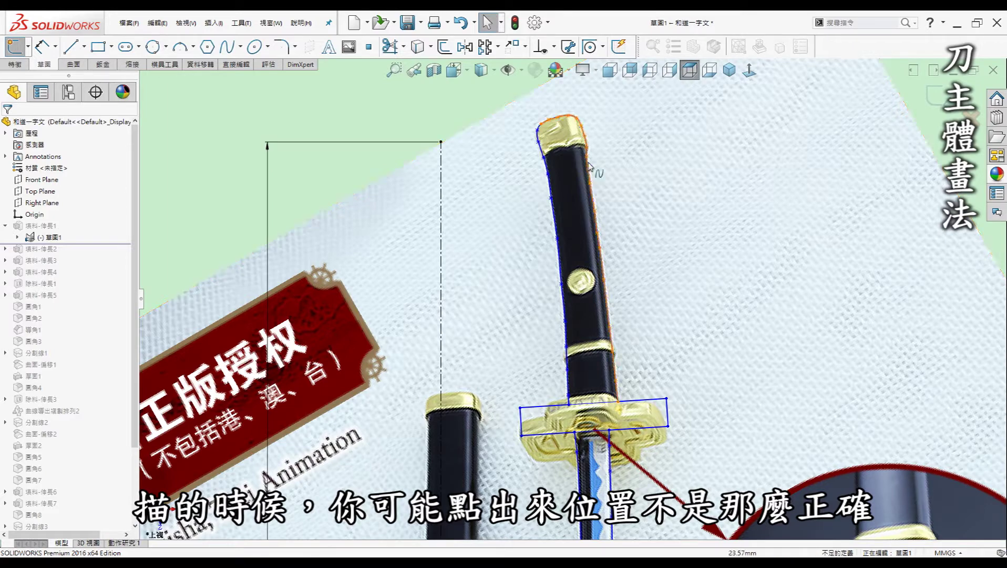
scroll(610, 293, "down", 2)
scroll(526, 292, "down", 4)
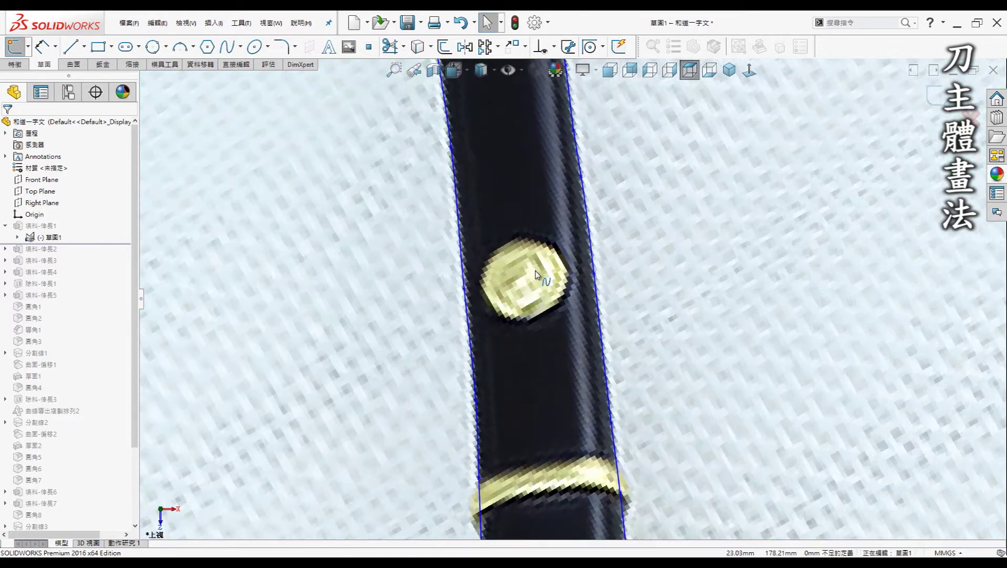
scroll(463, 284, "down", 2)
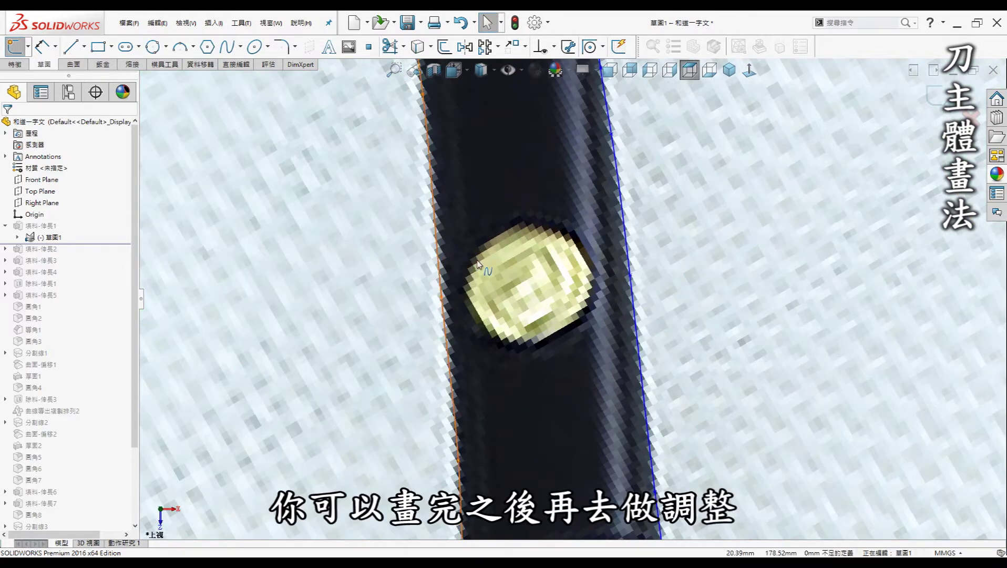
scroll(447, 299, "up", 3)
scroll(525, 310, "up", 2)
scroll(555, 316, "up", 2)
scroll(581, 400, "up", 2)
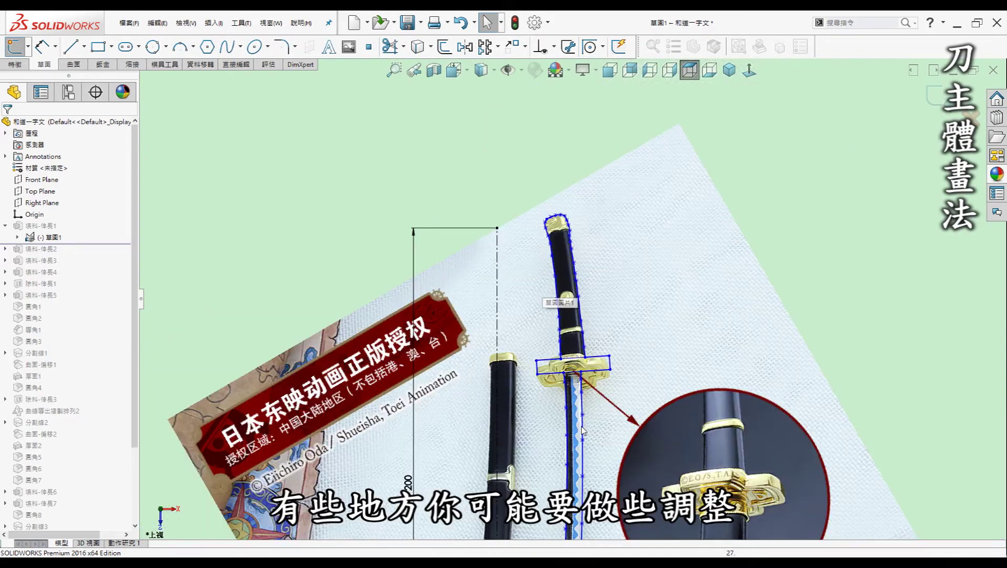
scroll(578, 379, "down", 3)
scroll(526, 336, "down", 2)
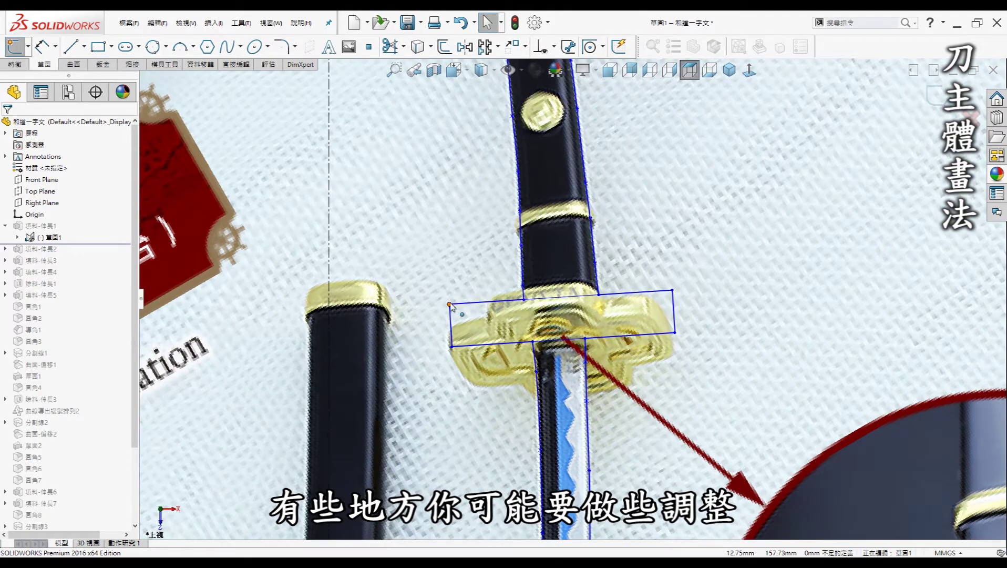
scroll(526, 310, "up", 3)
scroll(540, 305, "up", 2)
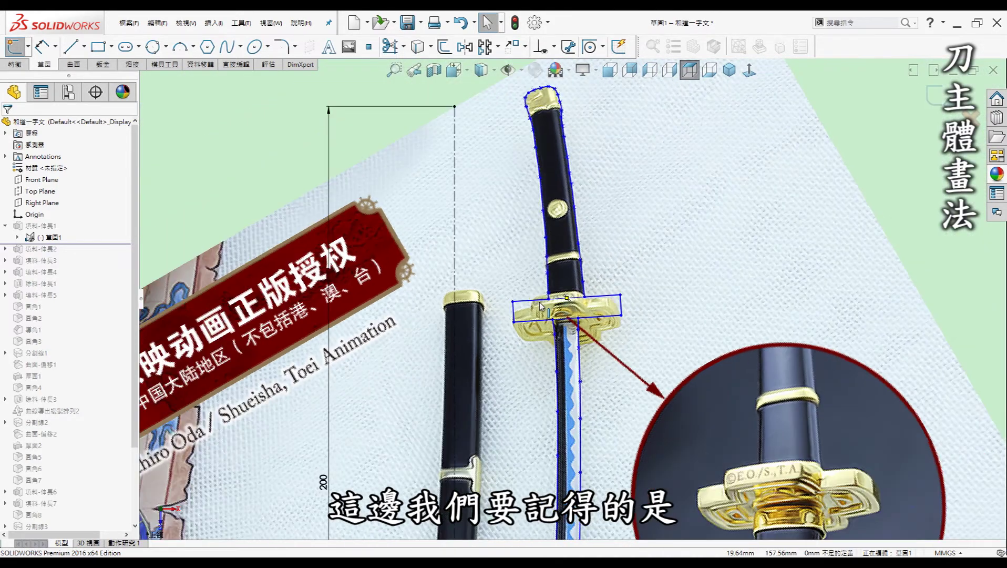
scroll(541, 305, "up", 2)
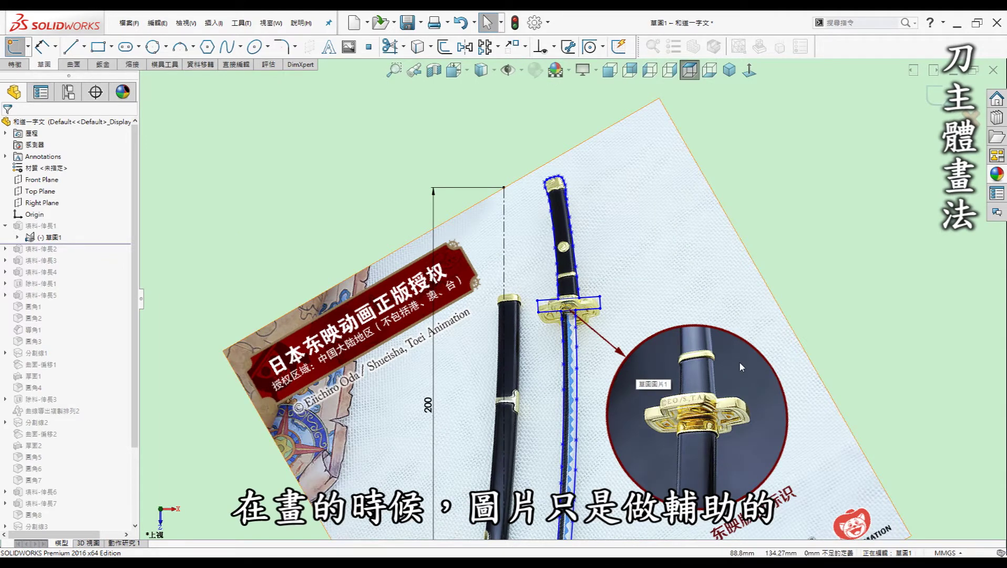
scroll(573, 300, "up", 3)
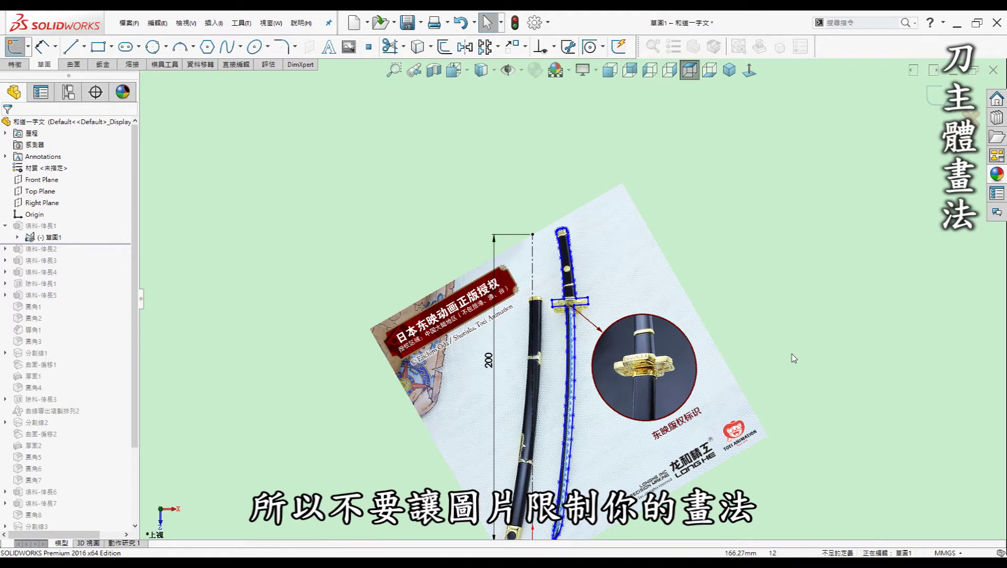
Pick the spline tool, review the outline once more, and exit sketch 草圖1
left_click(227, 46)
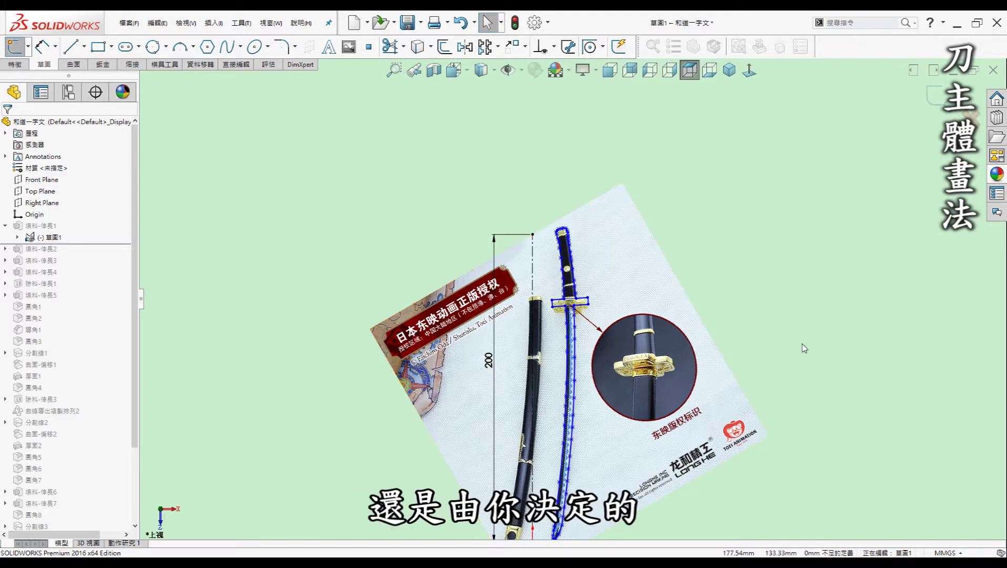
scroll(573, 310, "down", 2)
scroll(573, 310, "down", 3)
scroll(573, 310, "down", 3)
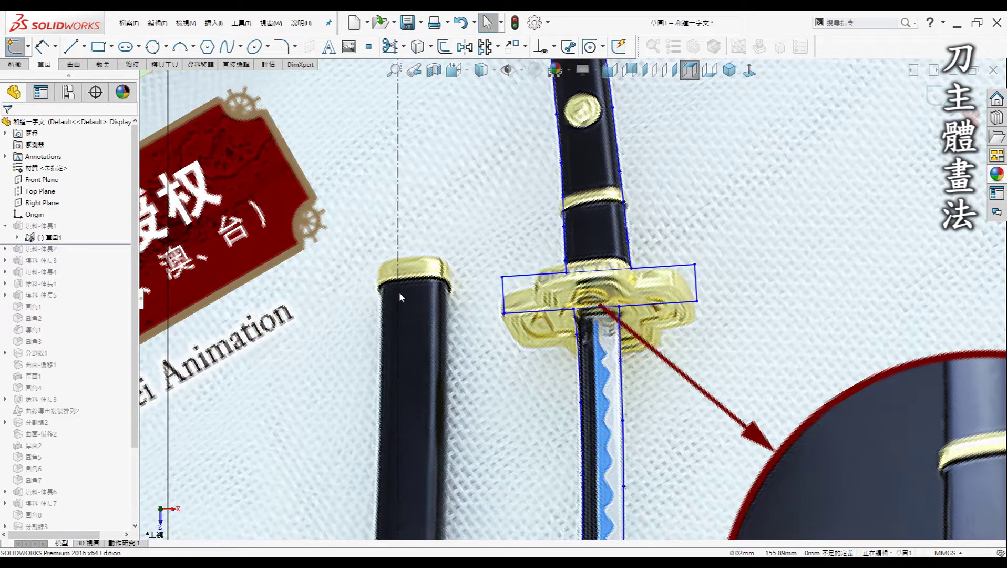
scroll(593, 351, "up", 3)
scroll(592, 351, "up", 2)
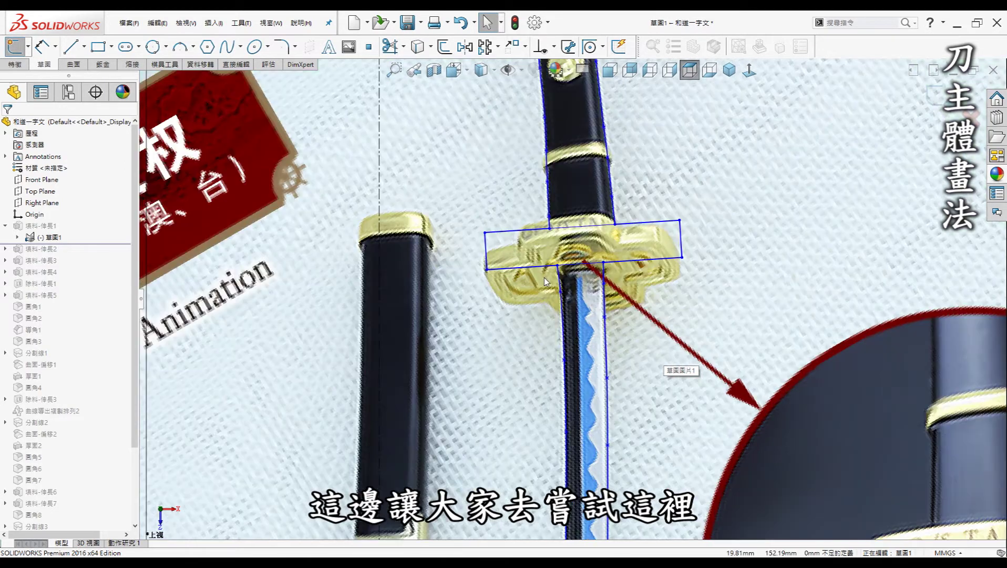
scroll(539, 340, "up", 2)
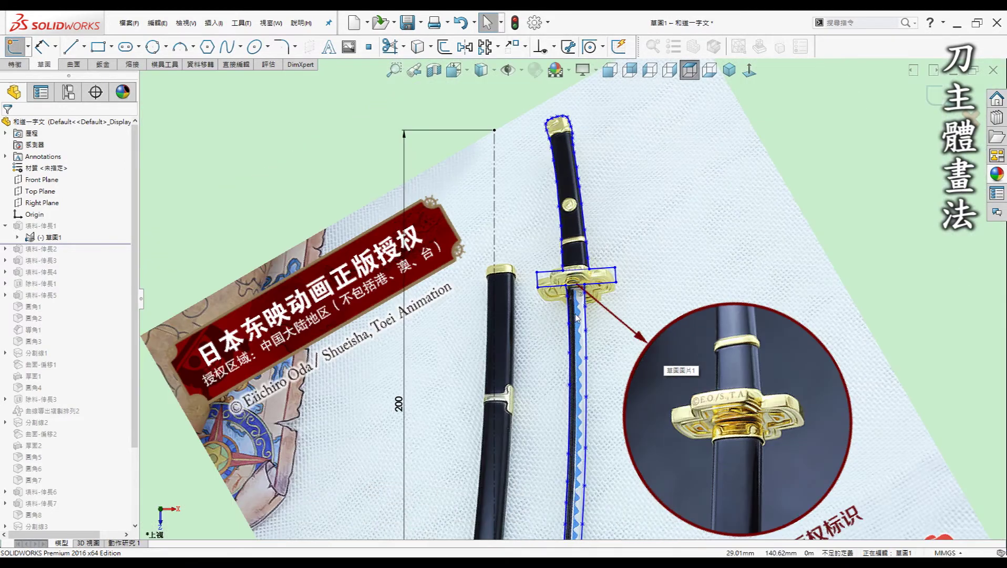
scroll(531, 310, "up", 2)
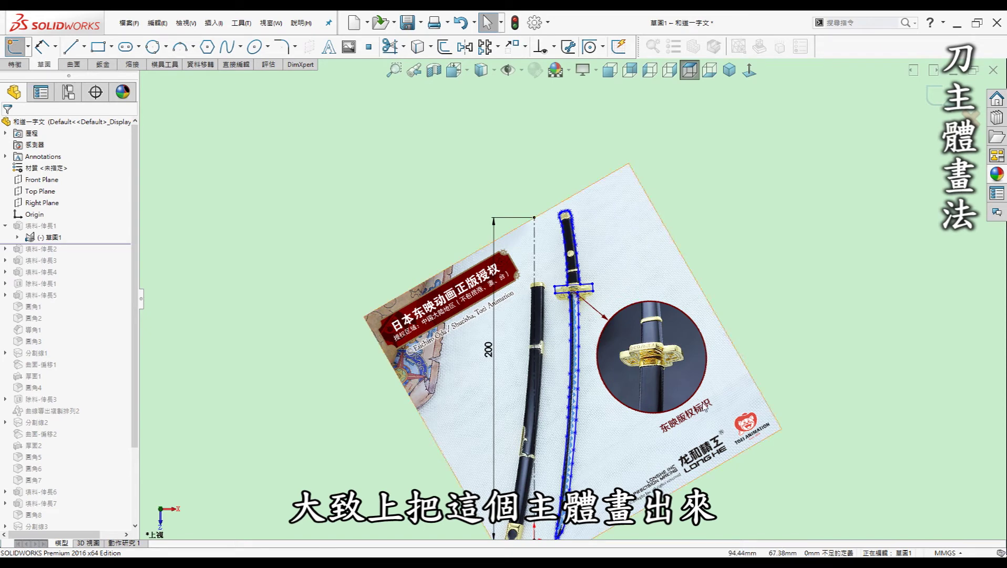
left_click(933, 100)
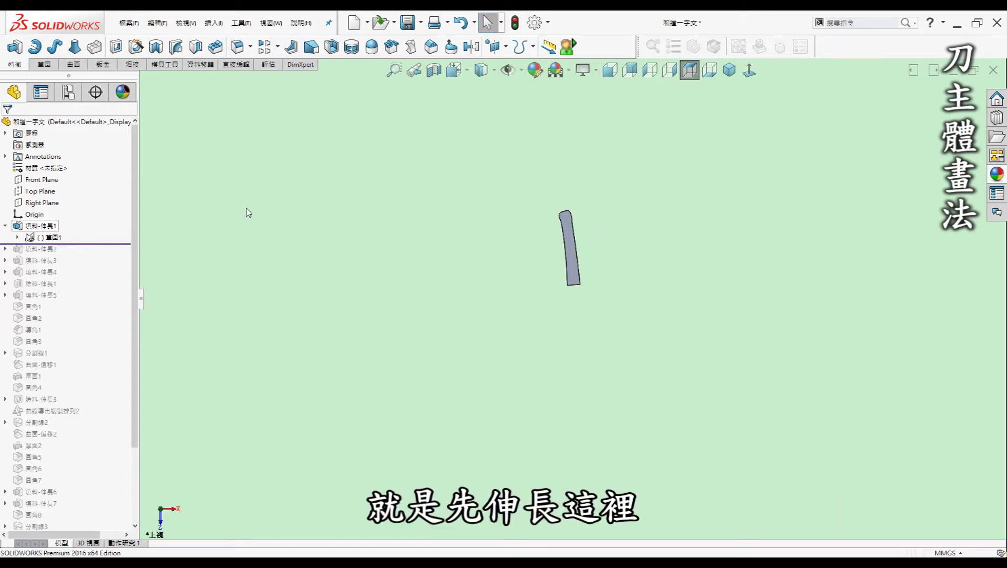
left_click_drag(95, 243, 94, 256)
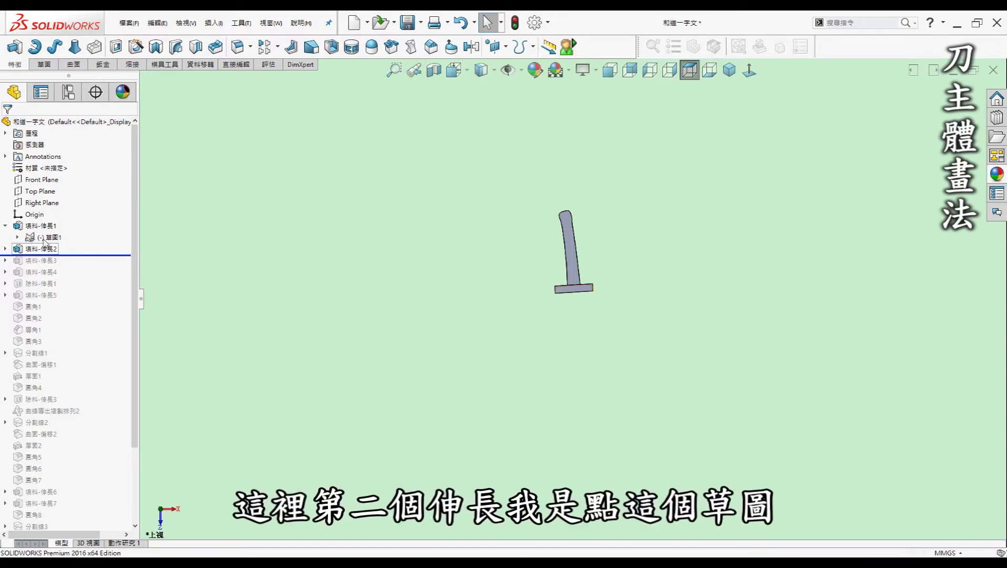
left_click(51, 238)
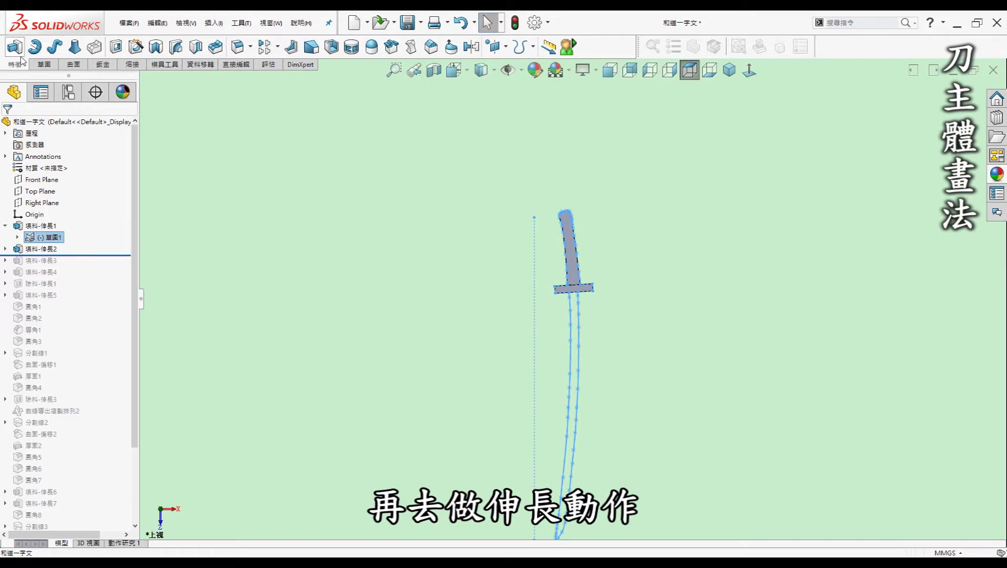
scroll(586, 293, "down", 5)
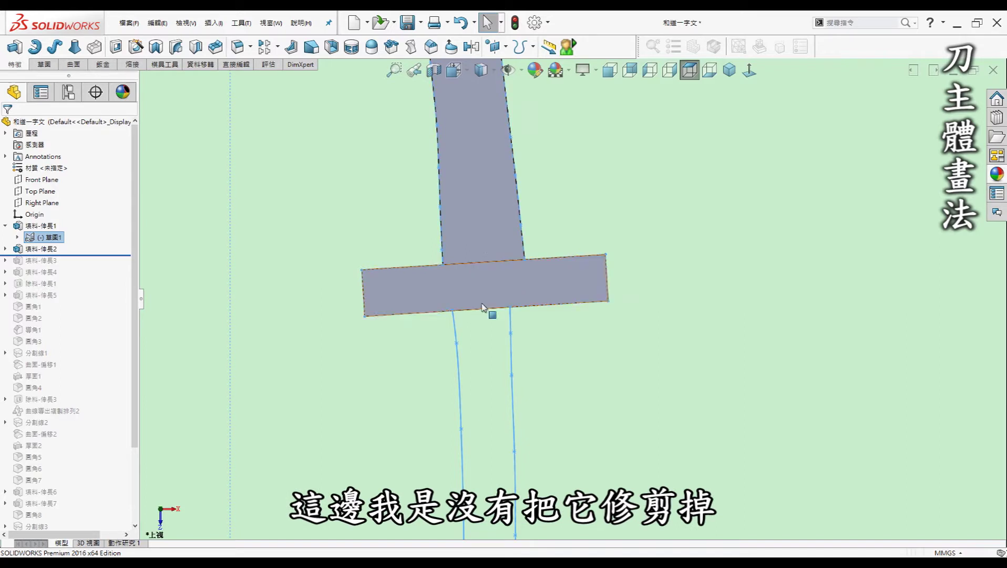
left_click(751, 270)
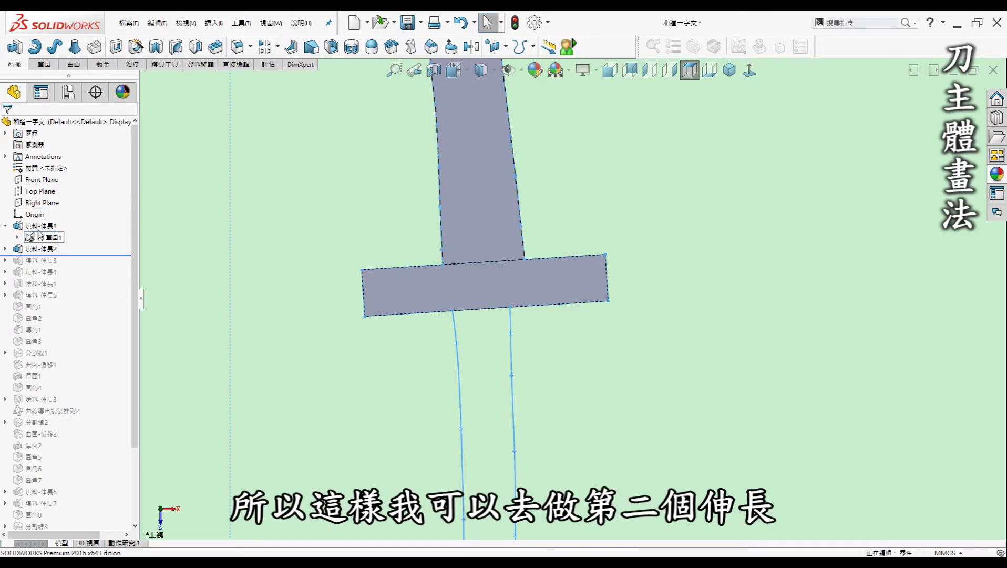
left_click(730, 70)
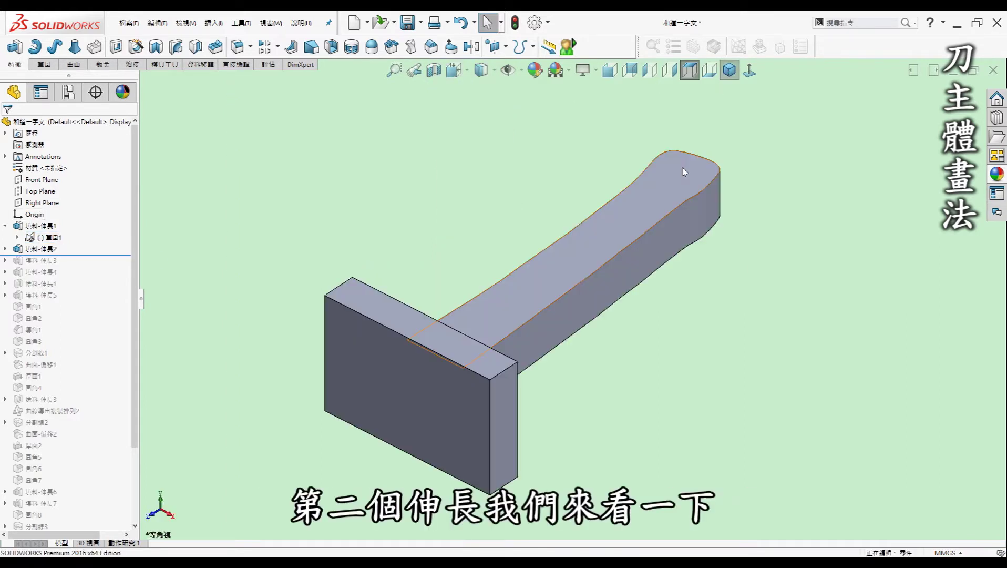
left_click(42, 248)
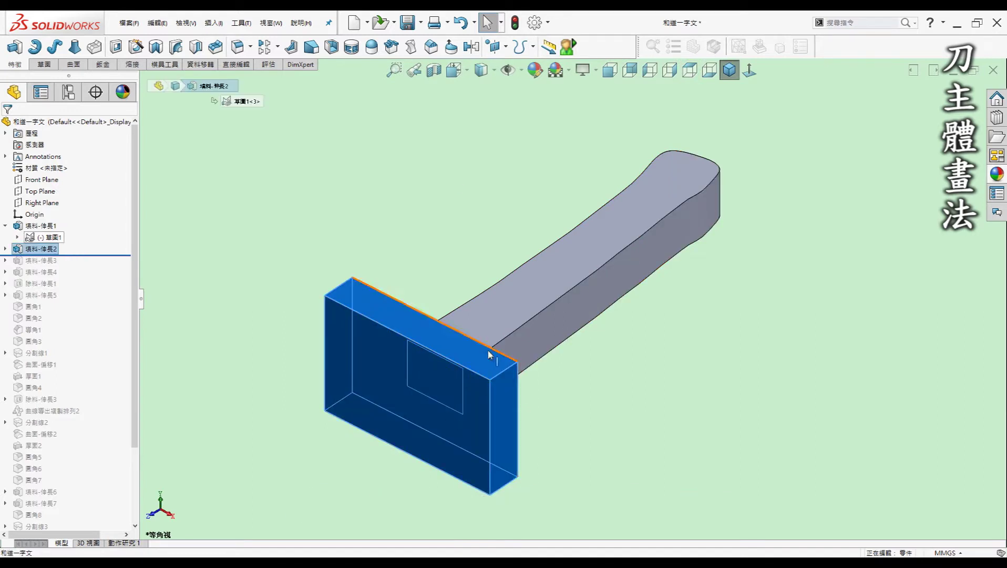
left_click(39, 194)
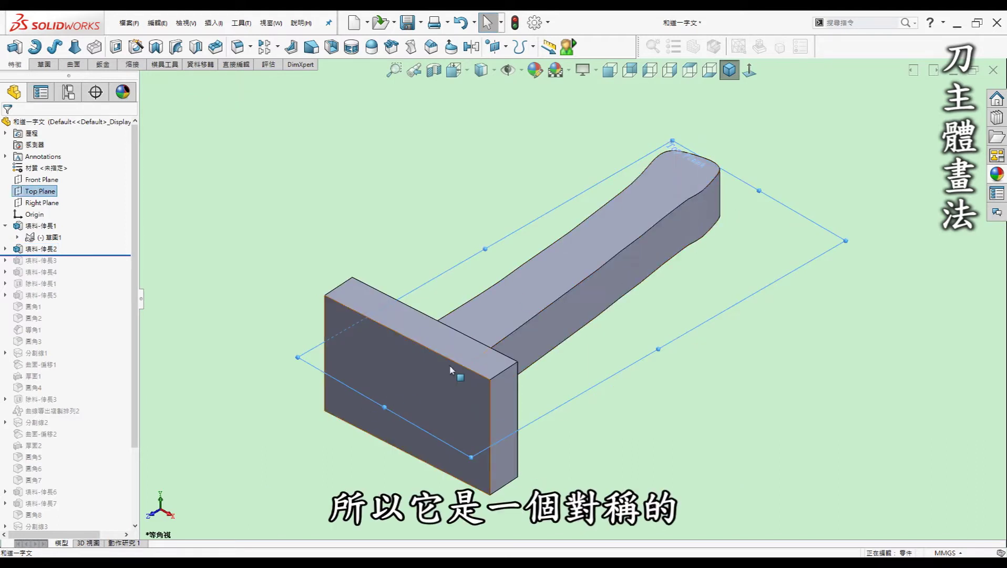
left_click(686, 308)
key("z")
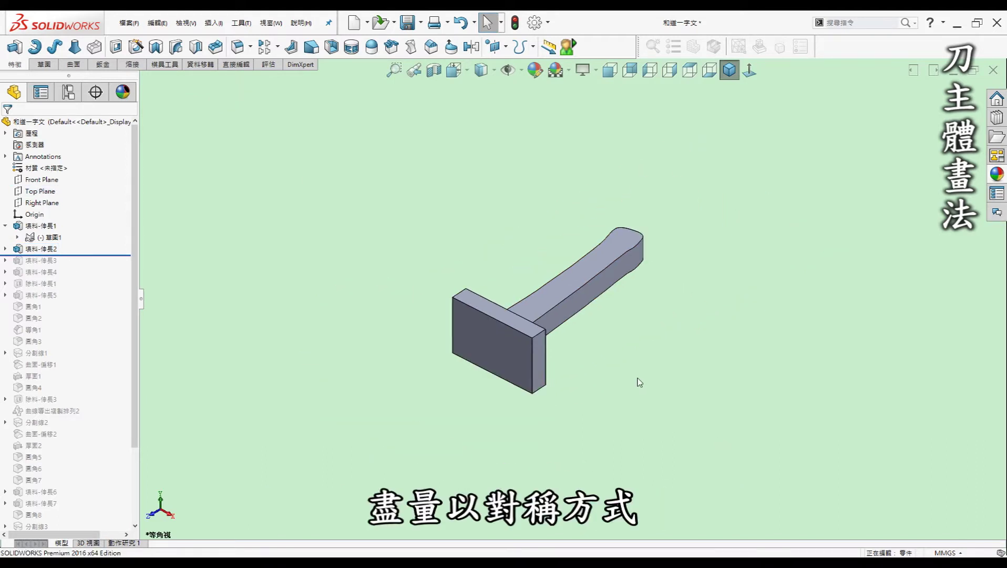
Roll history past Boss-Extrude3 and Boss-Extrude4, rebuilding the curved blade and second body
left_click_drag(63, 254, 65, 268)
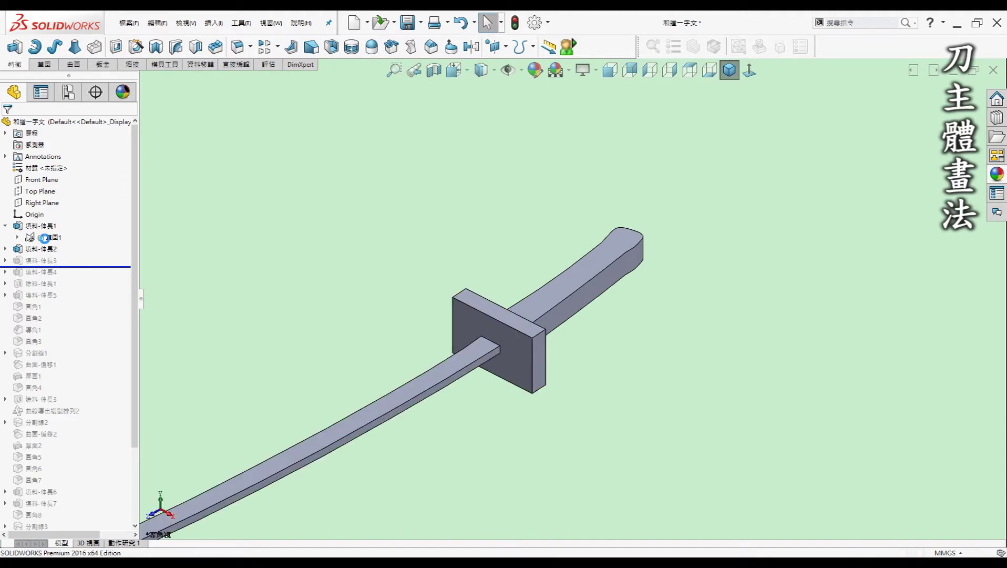
left_click(50, 237)
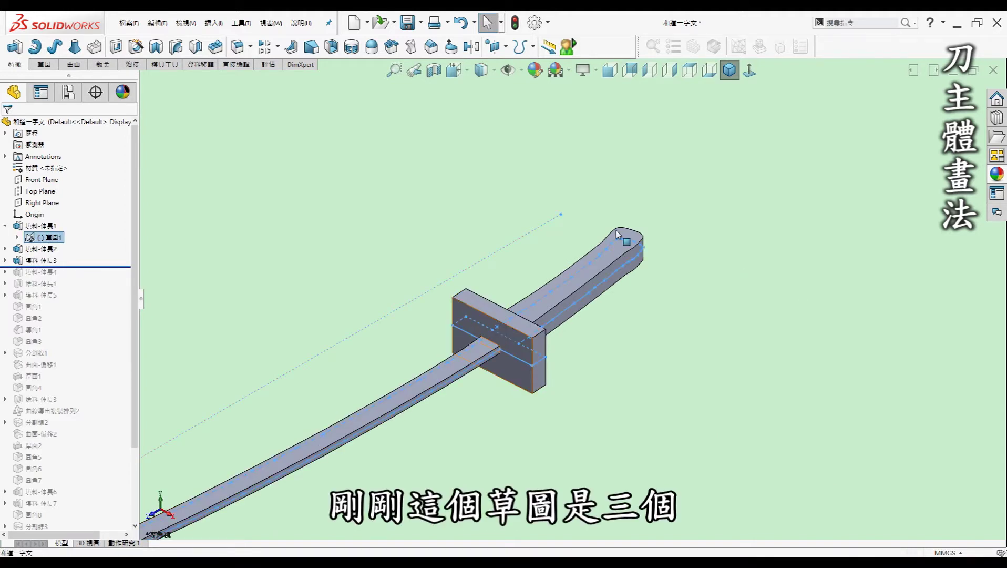
left_click(270, 255)
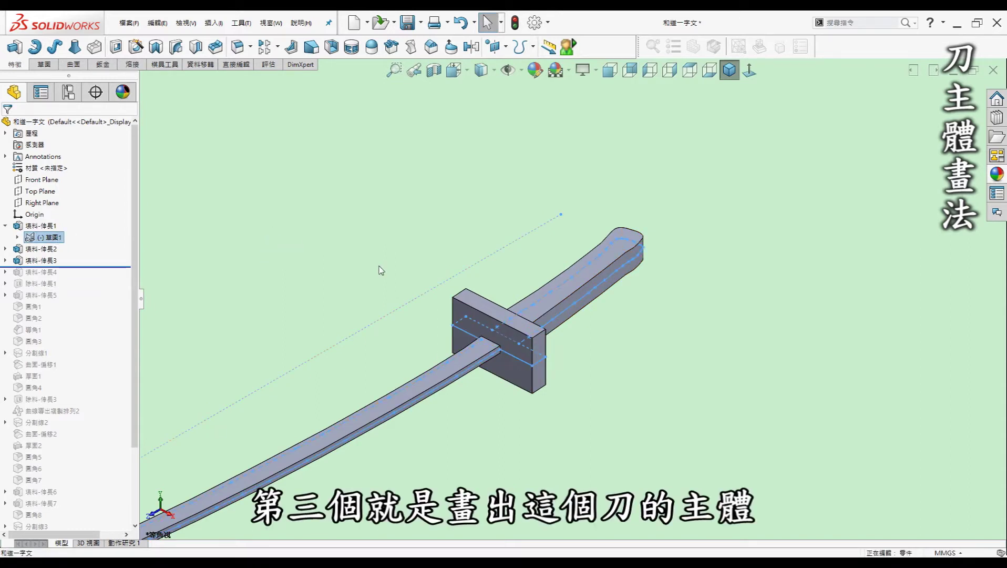
left_click(372, 251)
key("f")
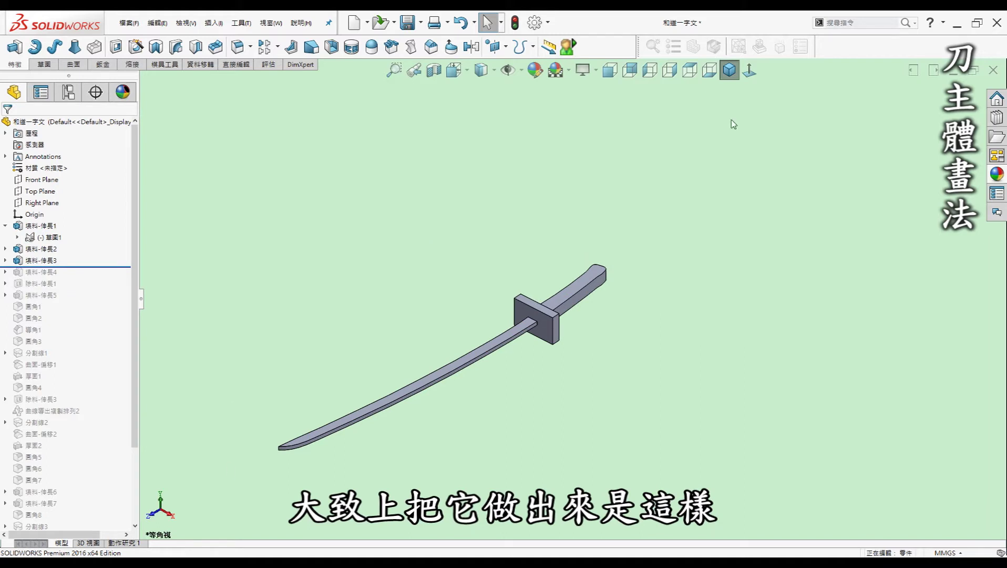
left_click_drag(96, 268, 97, 279)
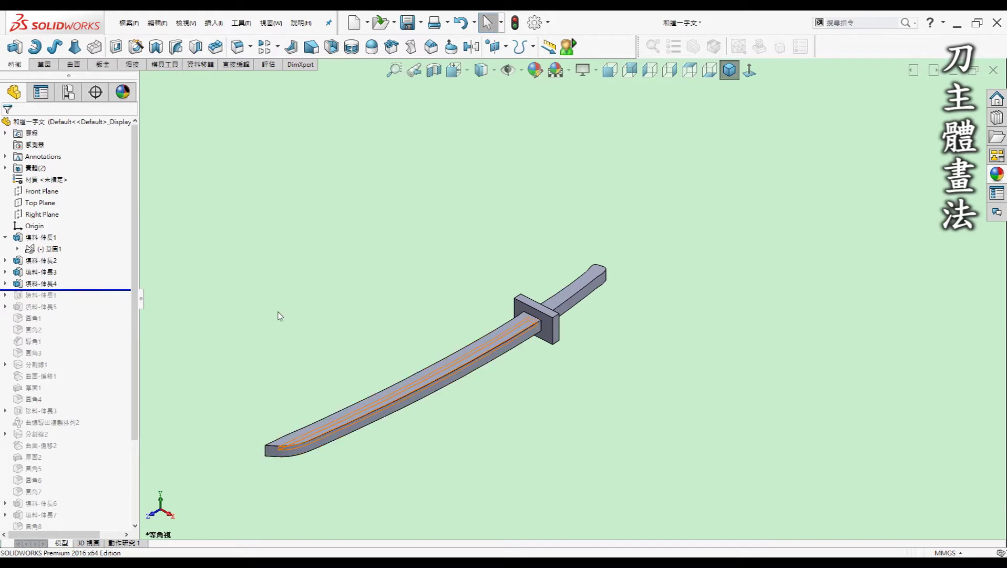
left_click(5, 283)
double_click(65, 295)
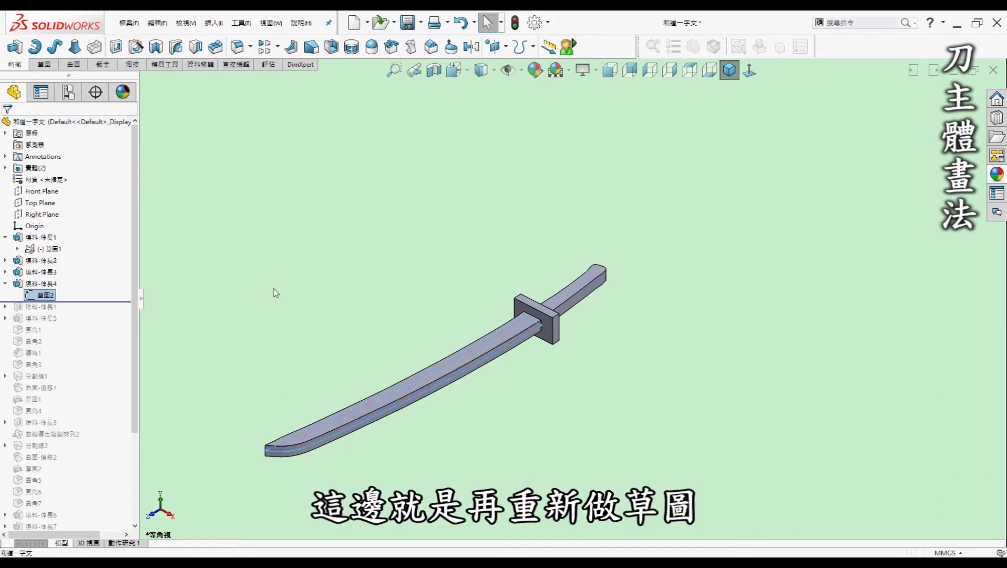
left_click(755, 73)
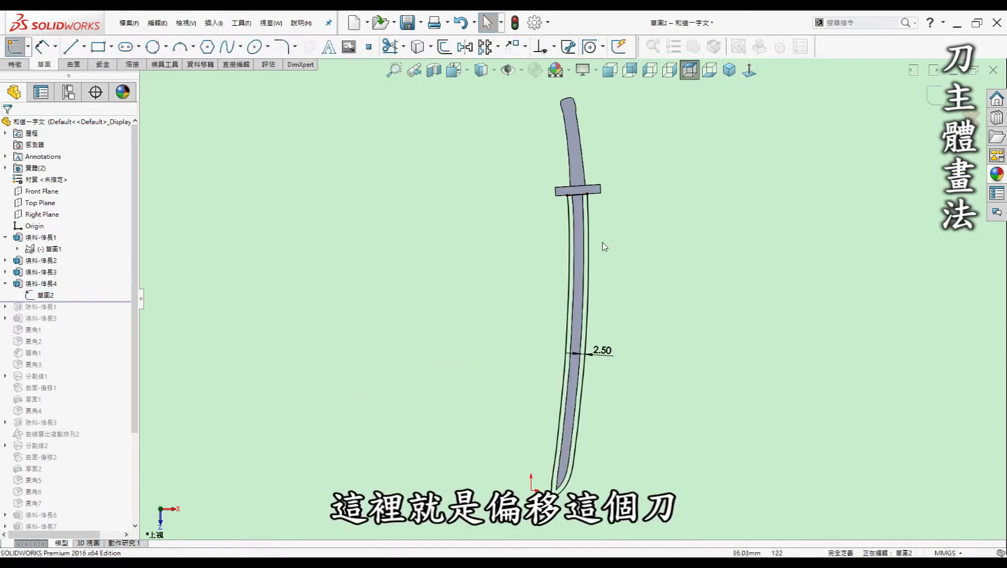
scroll(595, 347, "down", 2)
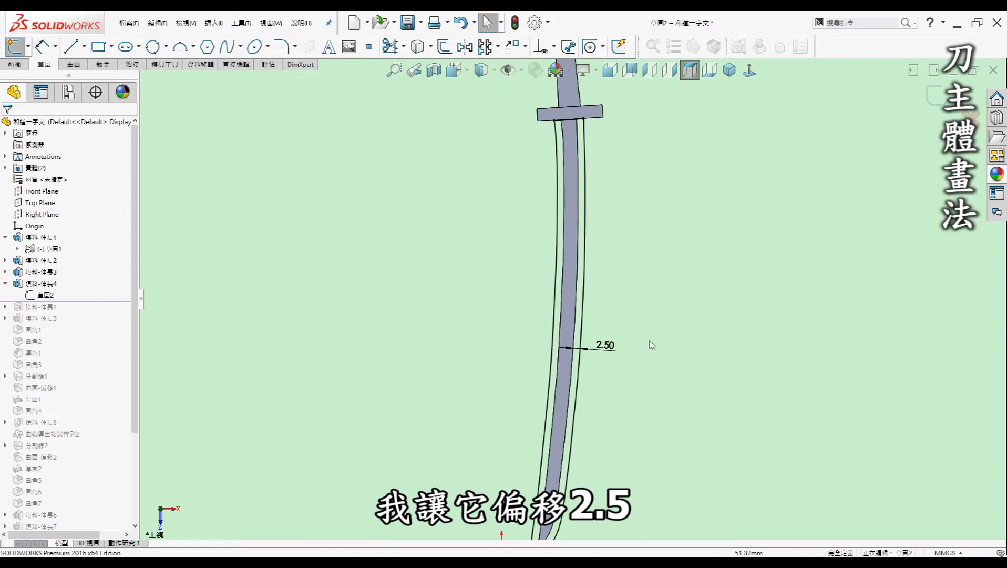
scroll(524, 453, "up", 1)
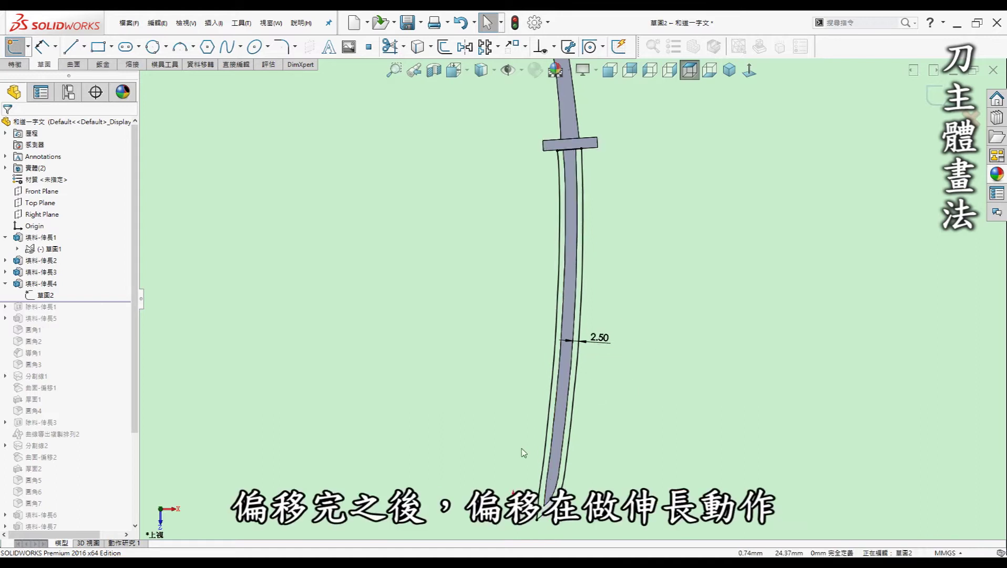
left_click(729, 71)
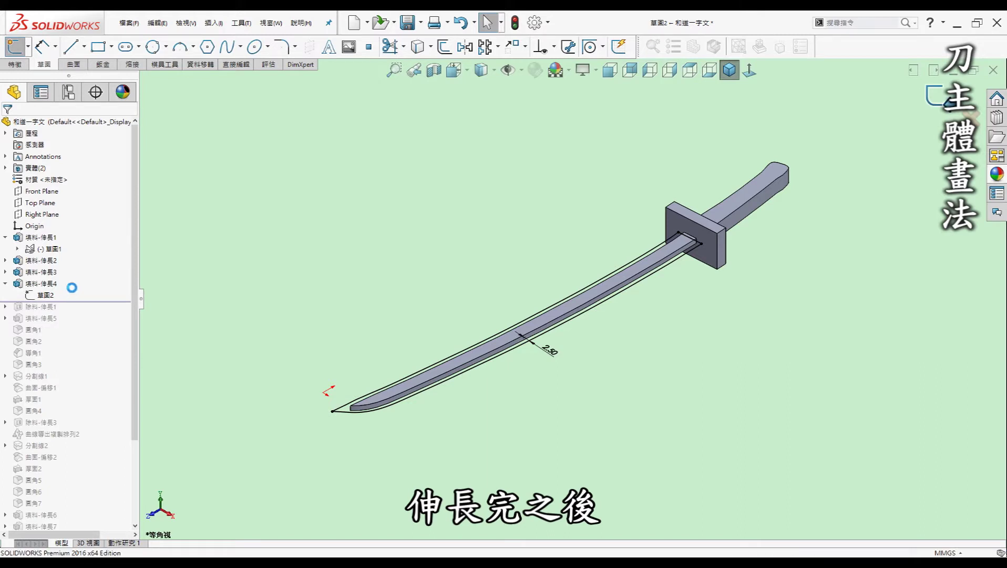
left_click(44, 284)
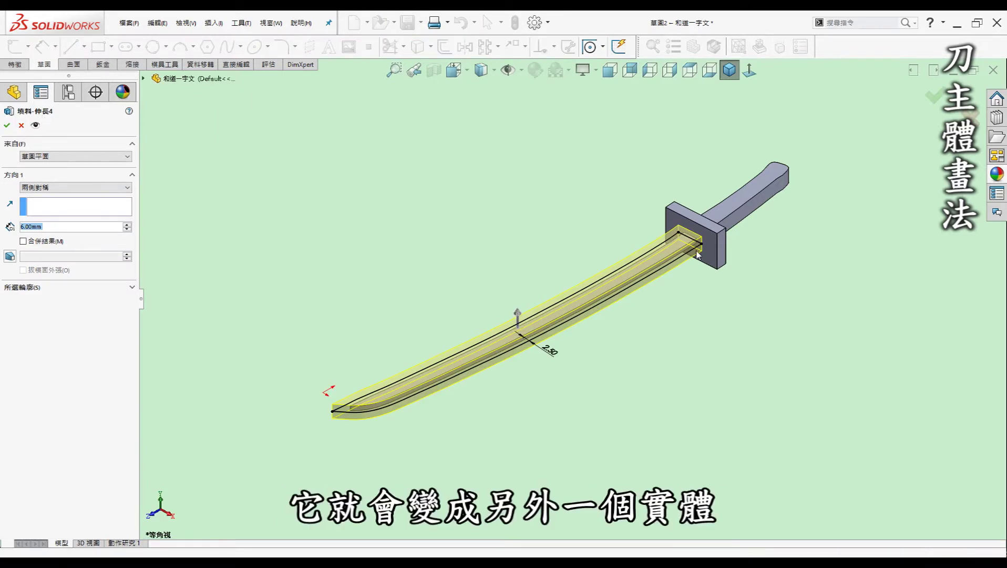
left_click(8, 126)
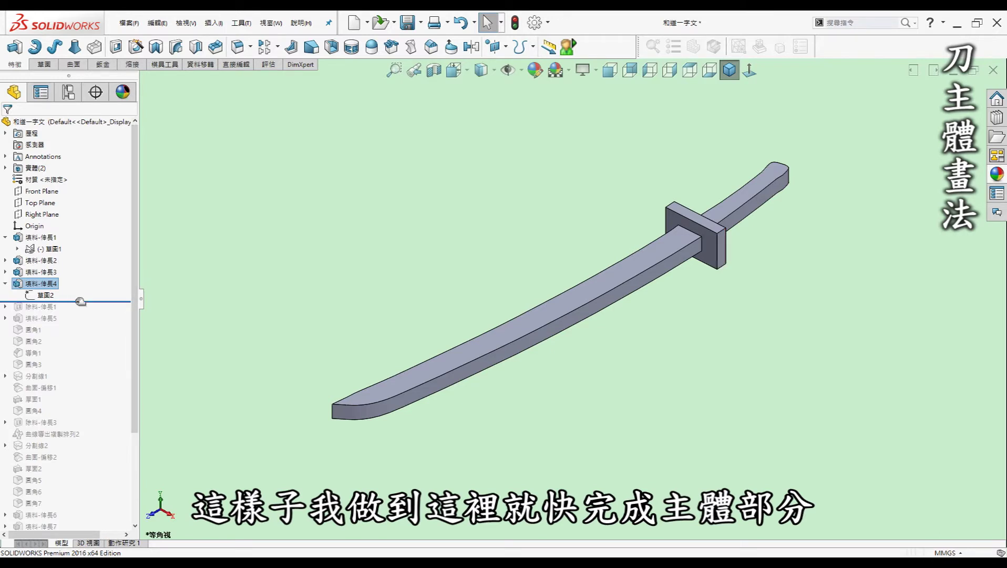
left_click_drag(81, 302, 80, 318)
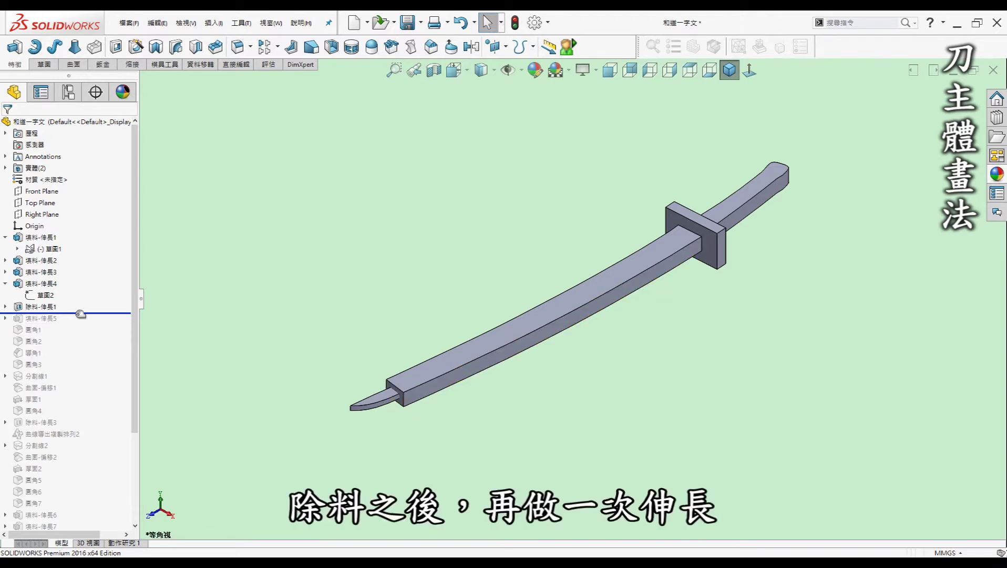
Restore Boss-Extrude5 at the tip, review Sketch5 from Top, and return to Isometric
left_click_drag(80, 318, 80, 326)
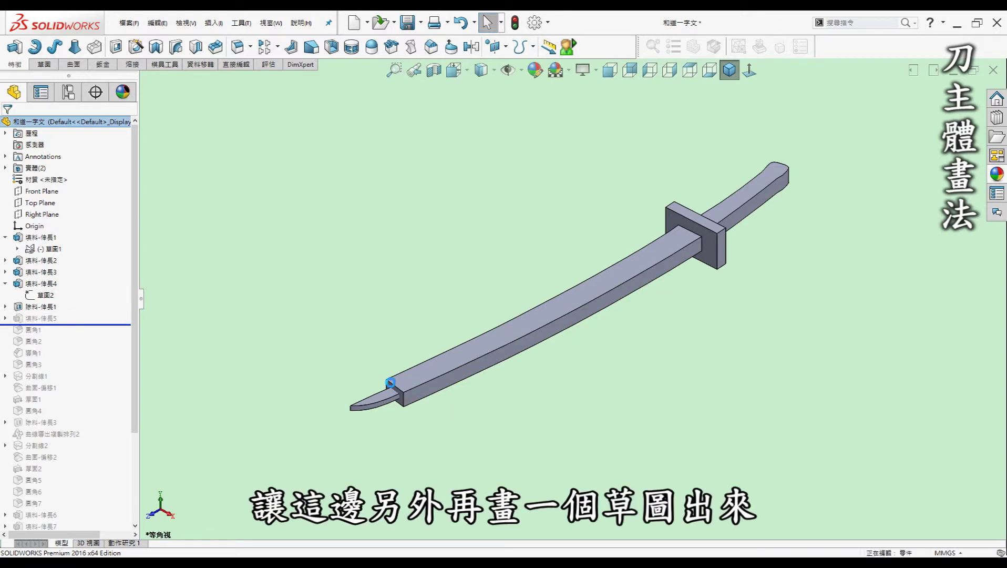
left_click(6, 318)
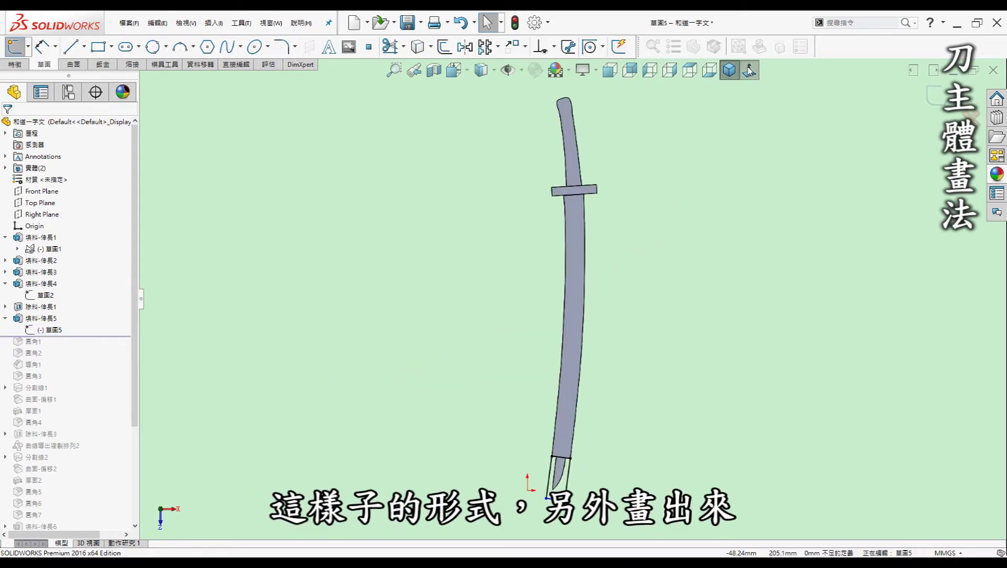
key("ctrl+5")
scroll(542, 495, "down", 5)
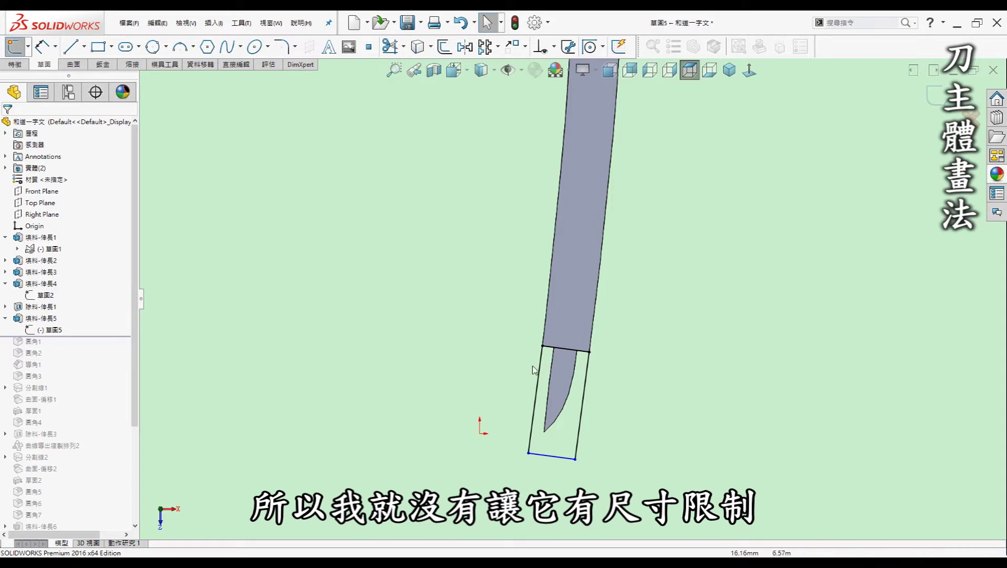
left_click(934, 95)
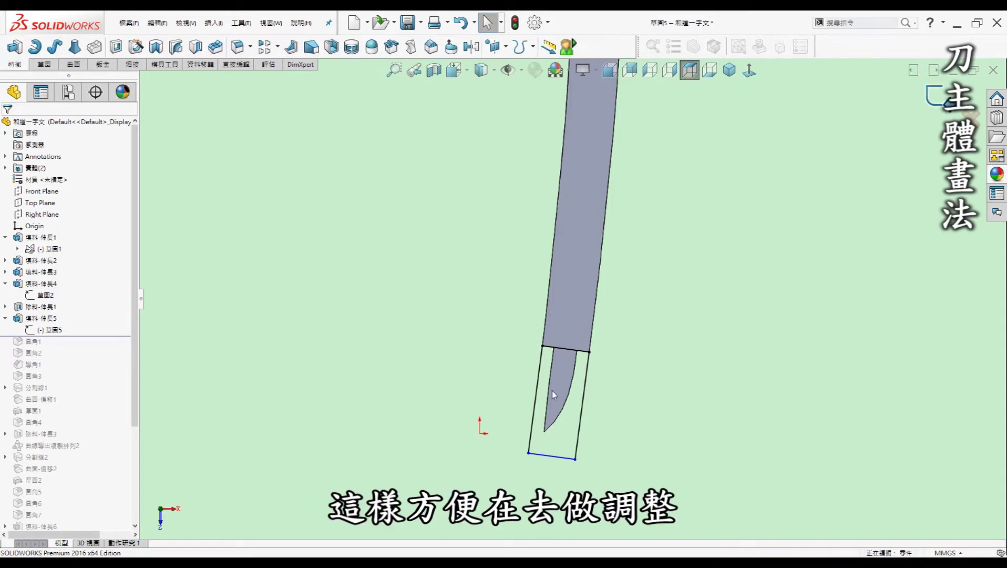
left_click(729, 71)
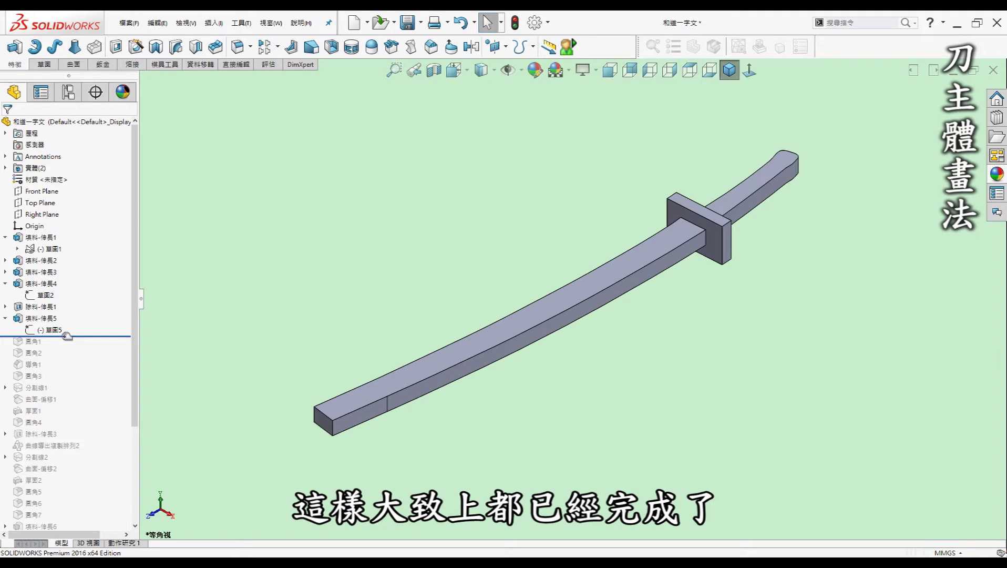
left_click(6, 169)
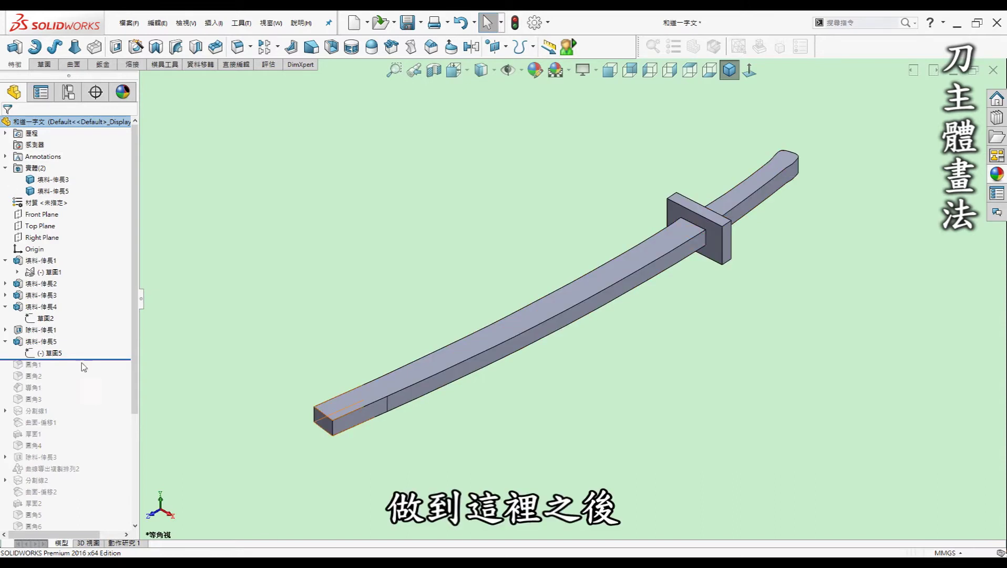
Roll forward through Fillet3 and the chamfer, then up to split-line sketch 草圖7
left_click_drag(85, 360, 74, 405)
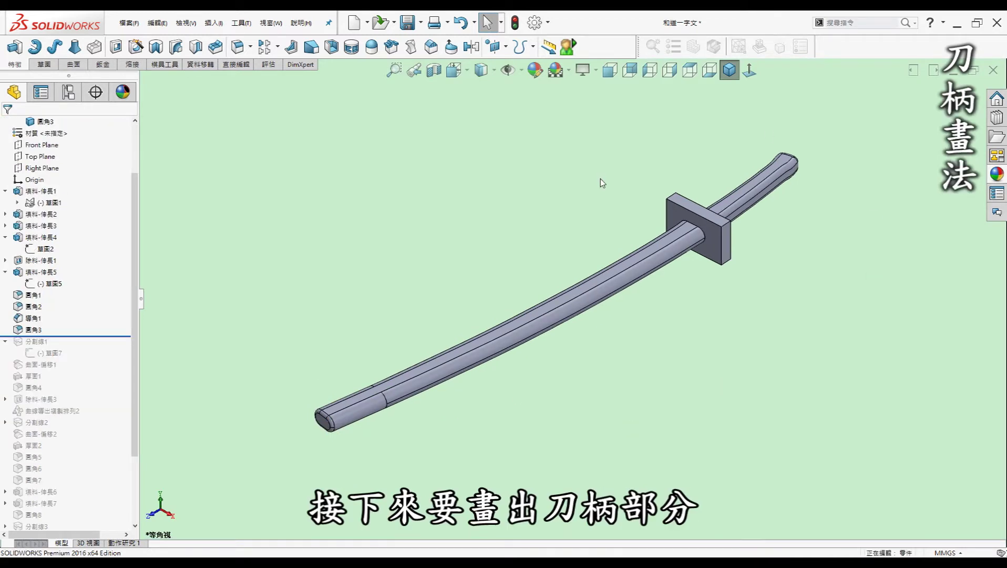
middle_click_drag(872, 178, 747, 223, "ctrl")
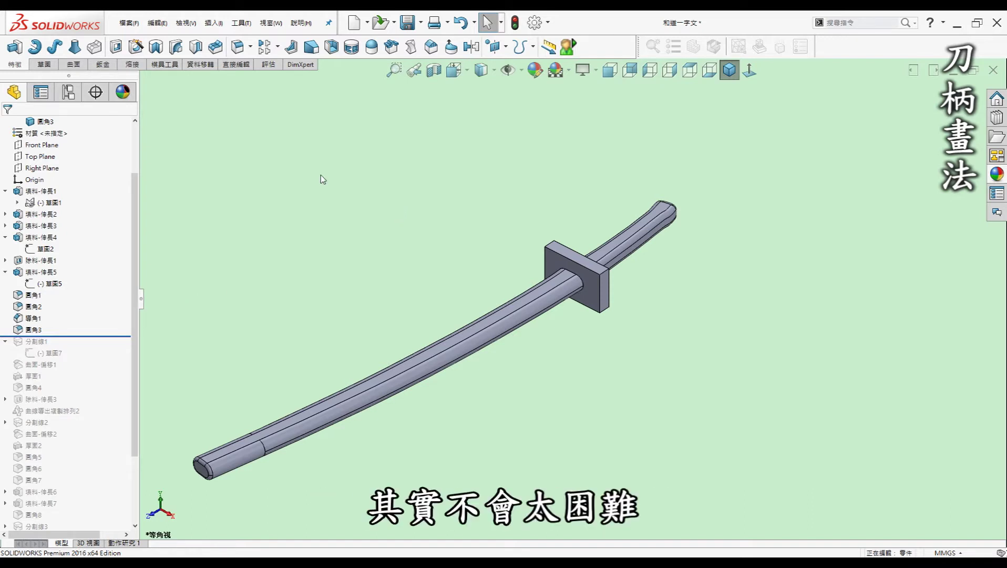
left_click_drag(120, 336, 118, 358)
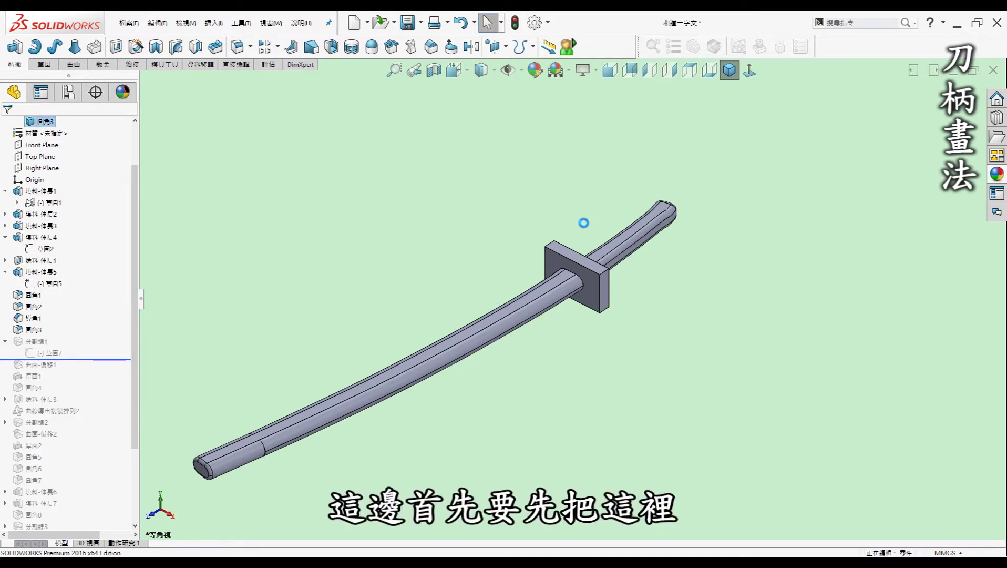
Review sketch 草圖7 across the handle tip from above and exit it
left_click(48, 353)
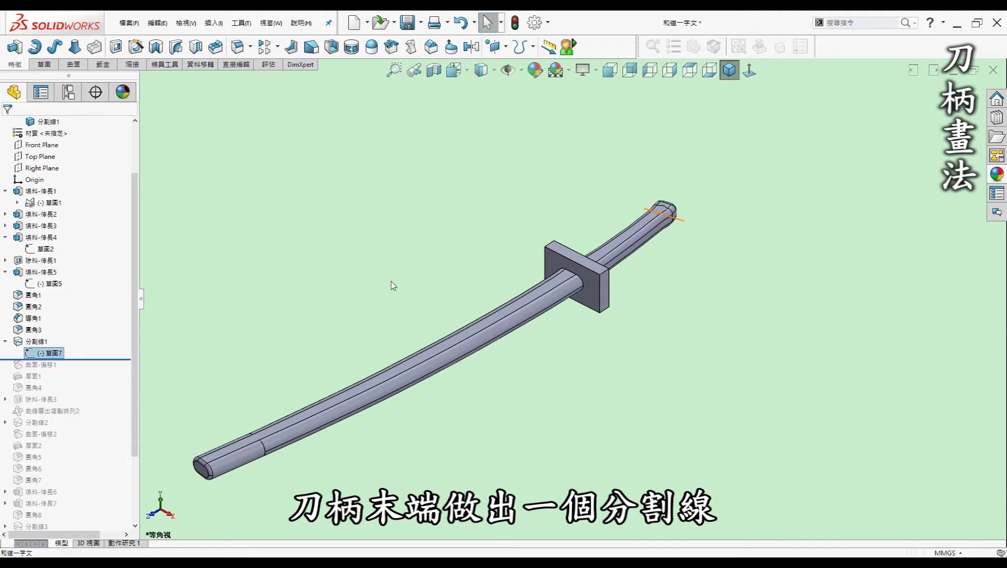
left_click(749, 70)
scroll(541, 249, "up", 3)
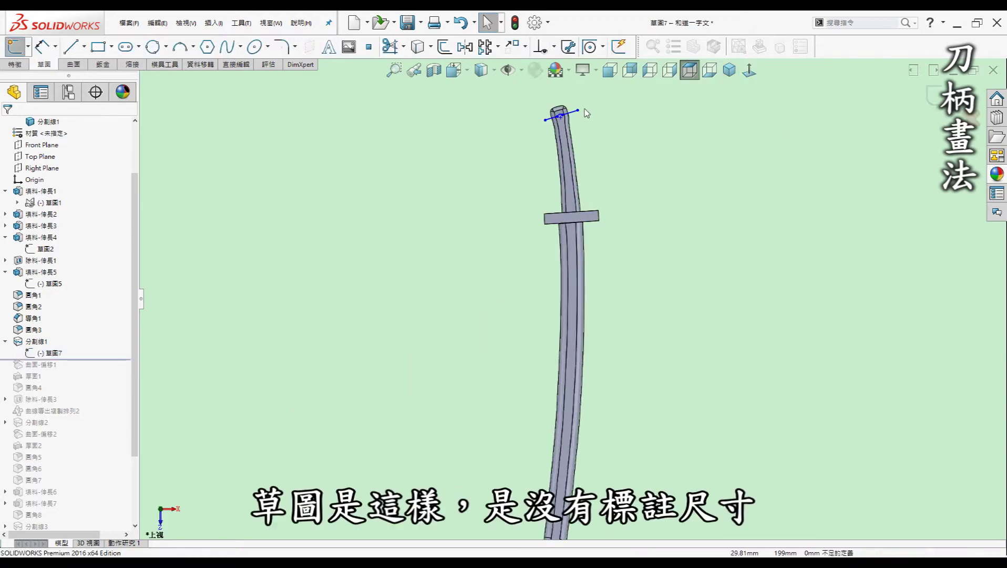
scroll(541, 249, "up", 3)
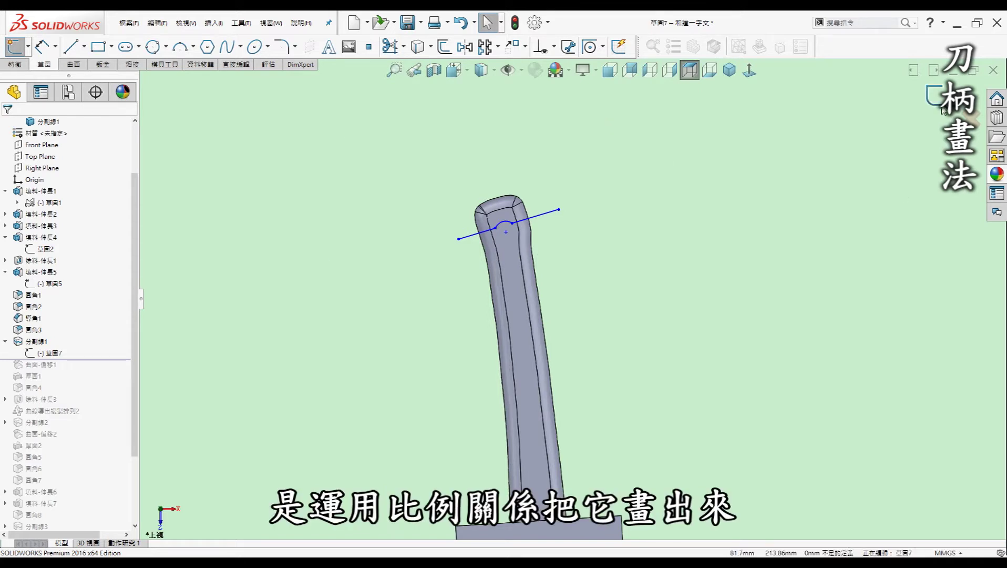
left_click(15, 46)
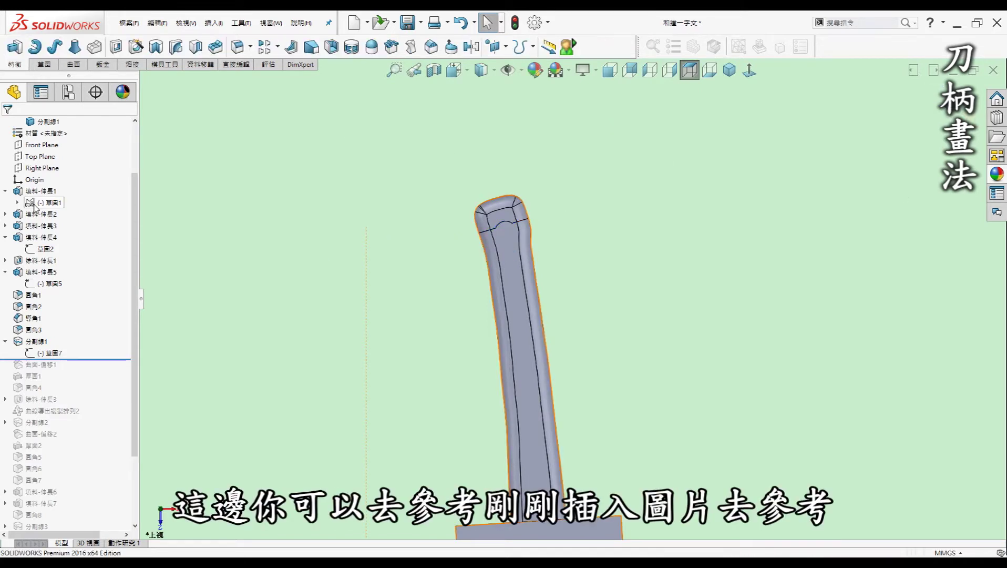
Return to Isometric view and select split line feature 分割線1
left_click(730, 69)
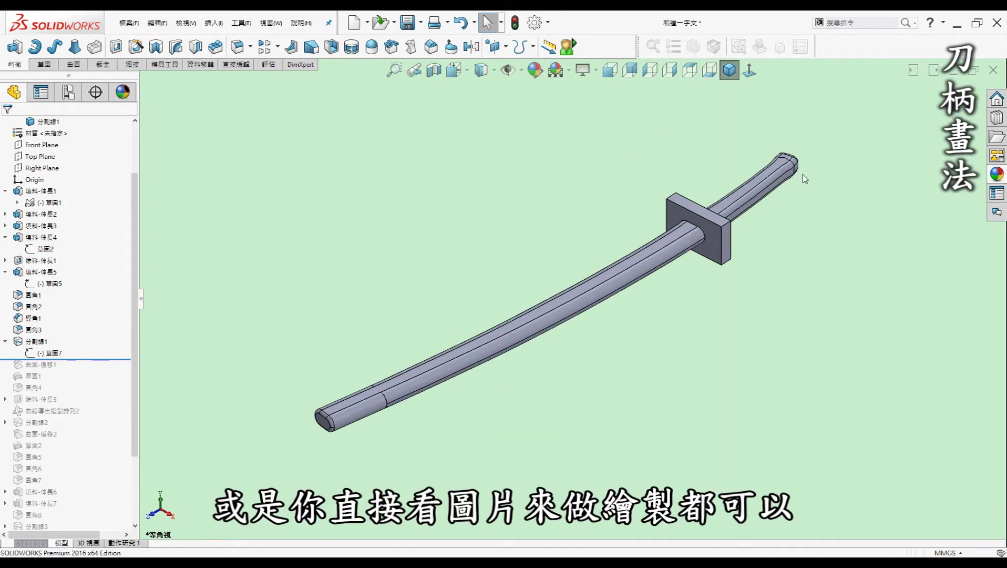
scroll(803, 179, "down", 3)
left_click(38, 341)
left_click(374, 179)
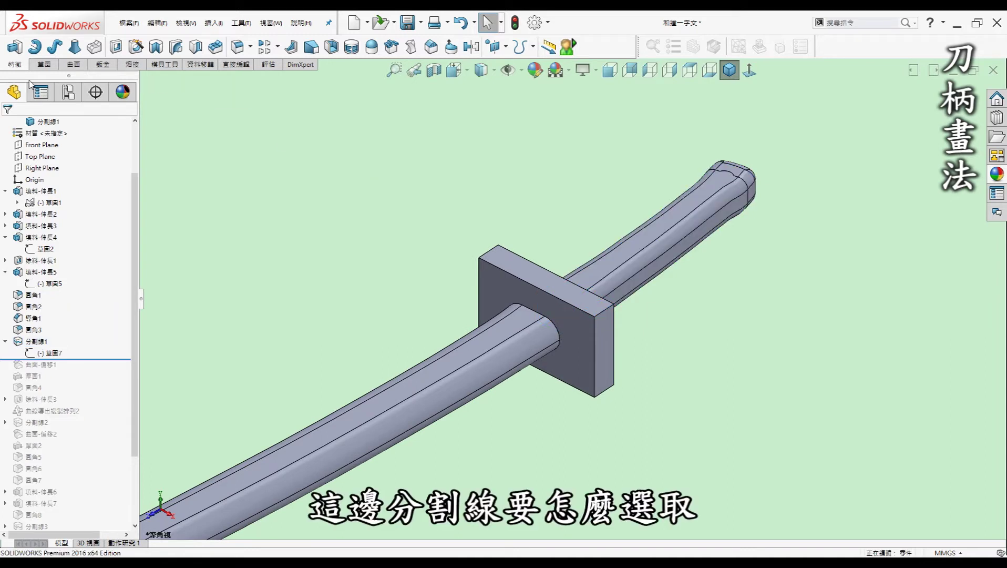
left_click(526, 50)
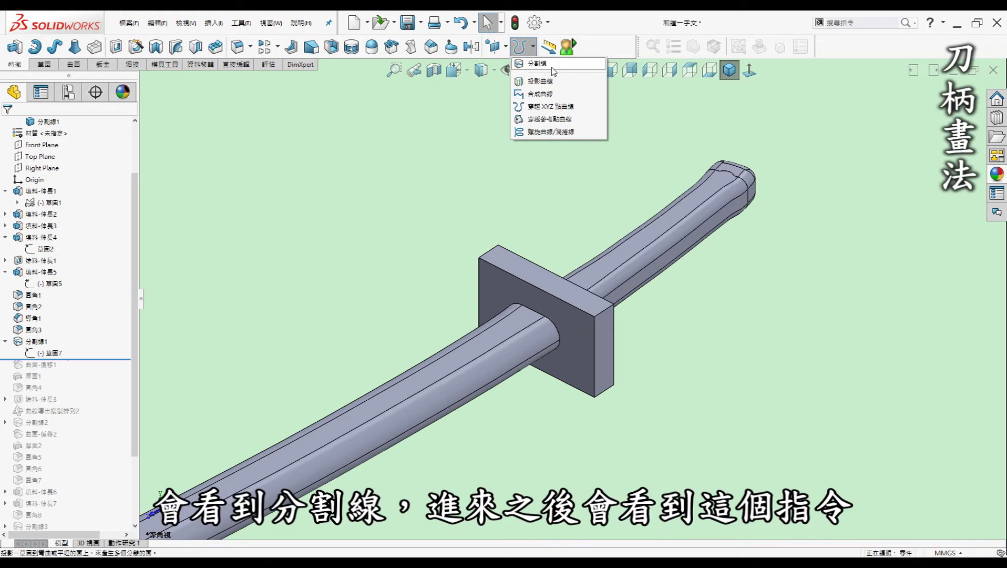
left_click(526, 48)
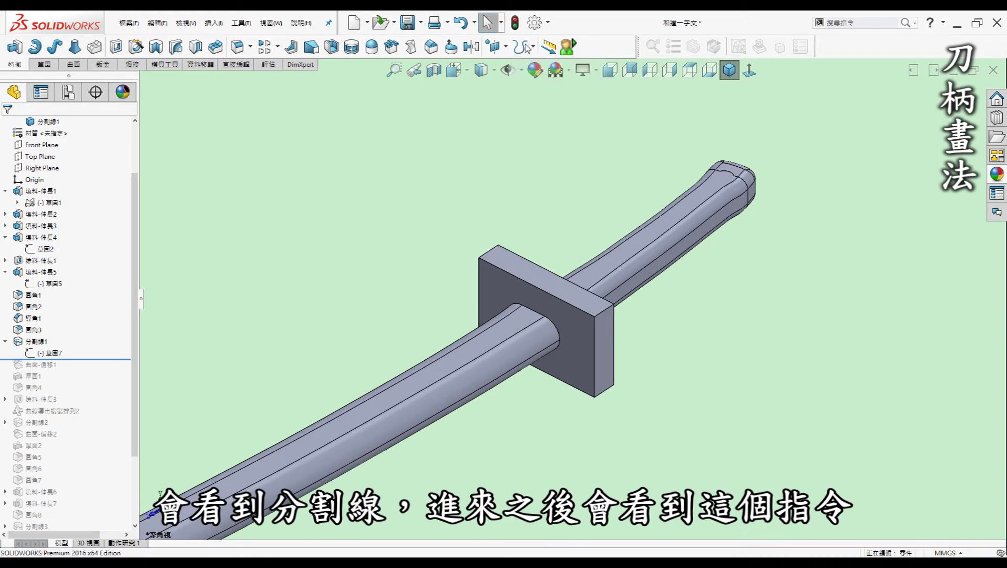
left_click(37, 341)
left_click(52, 306)
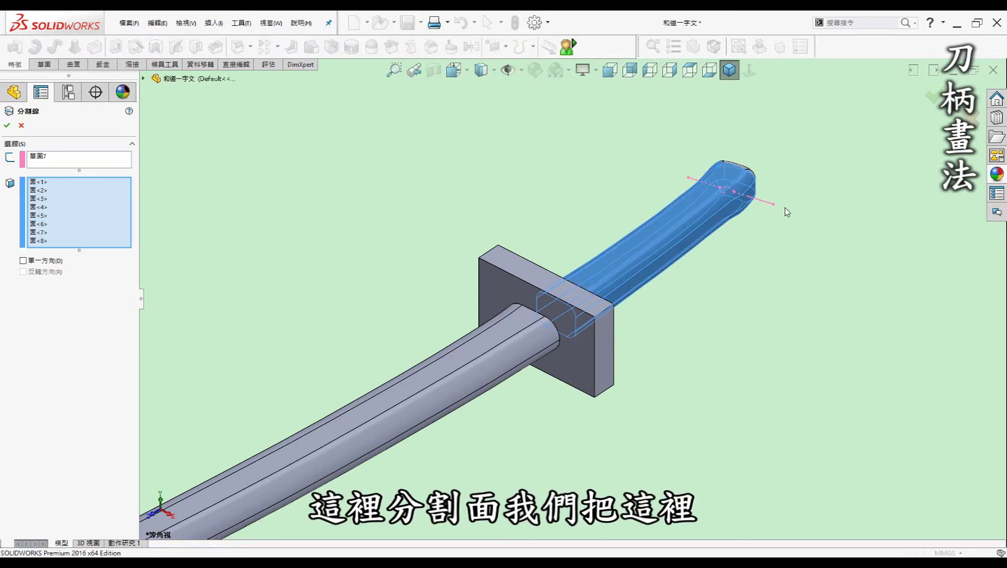
scroll(697, 186, "down", 5)
scroll(821, 341, "down", 3)
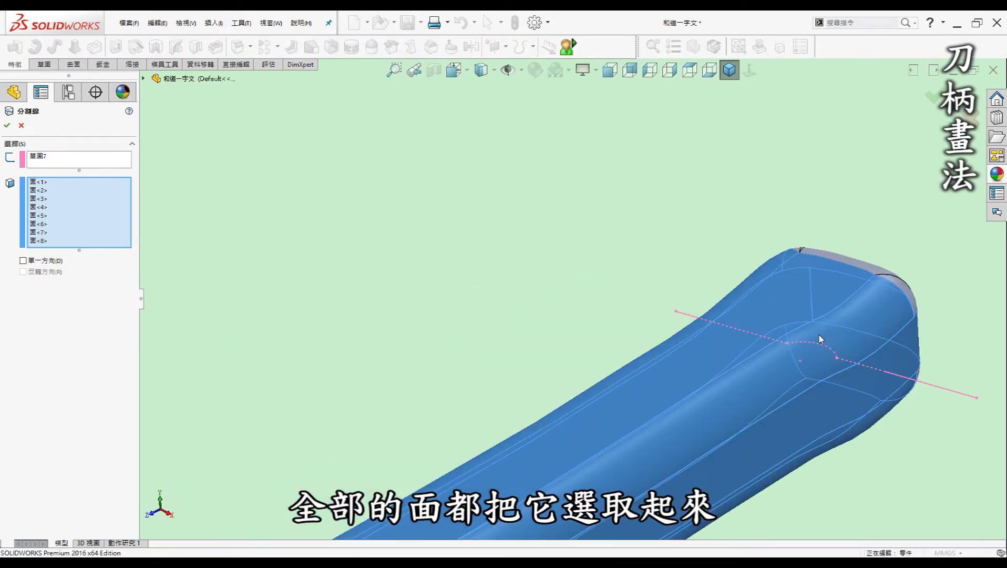
scroll(822, 339, "down", 3)
scroll(822, 339, "up", 5)
middle_click_drag(822, 339, 844, 329)
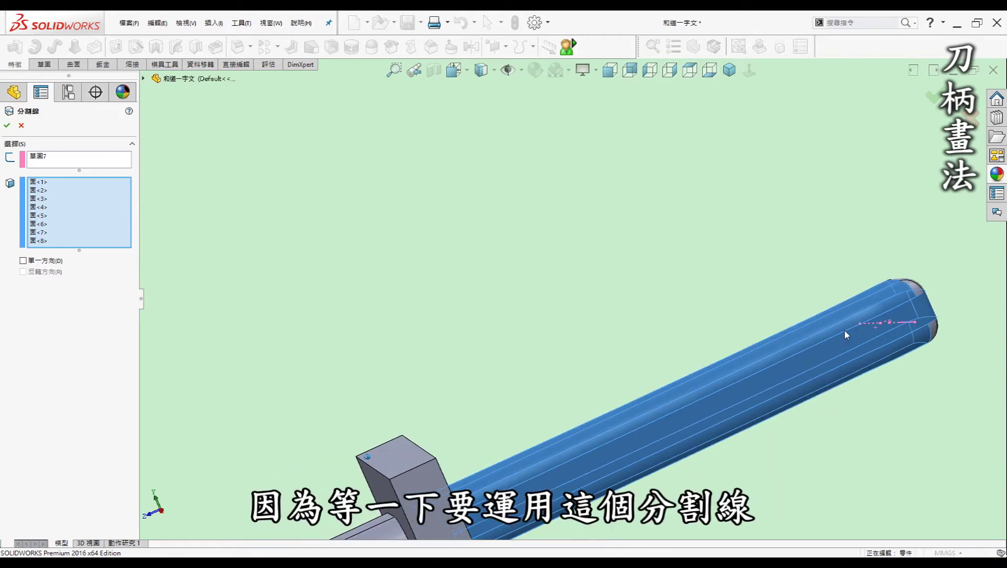
left_click(21, 128)
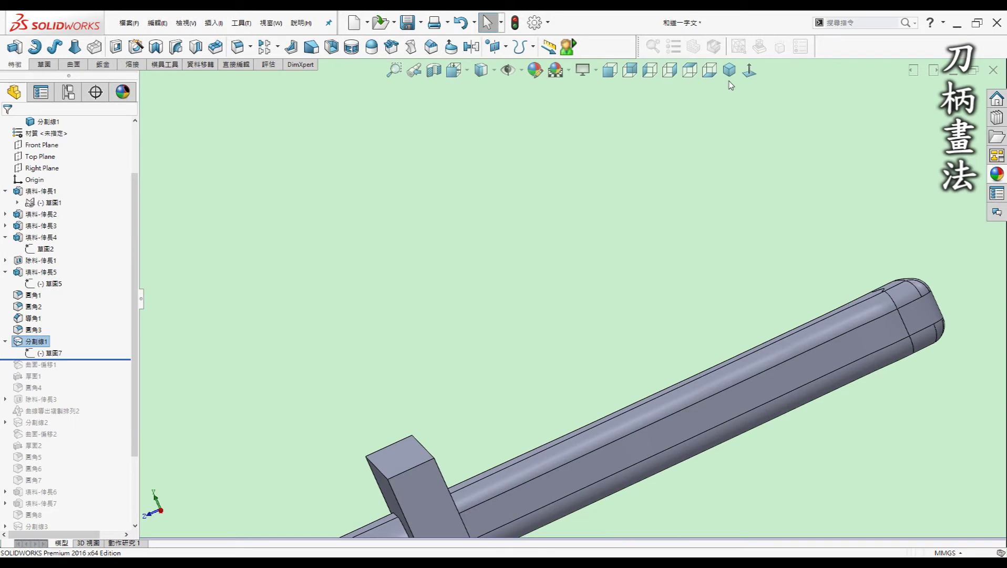
left_click(729, 72)
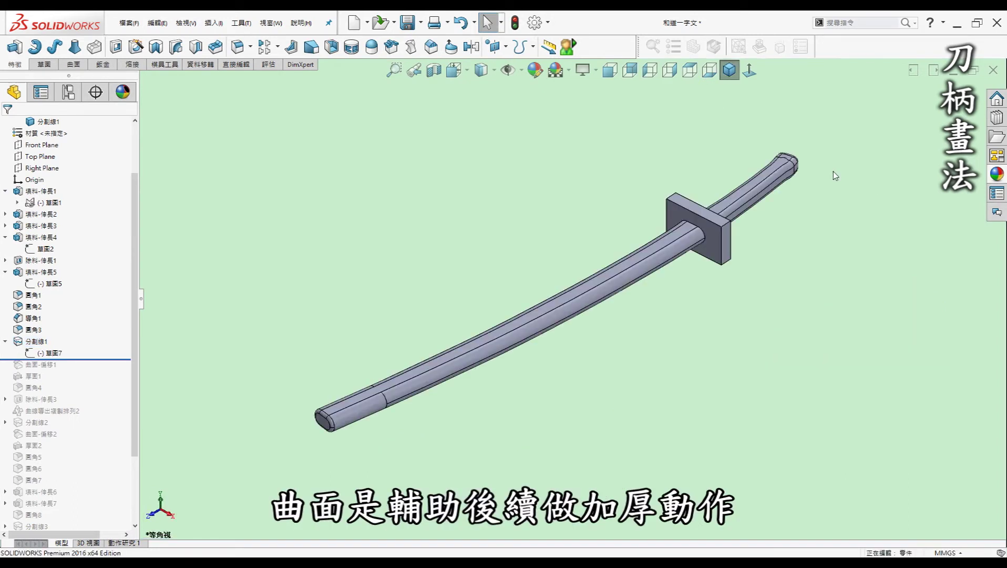
Roll history past 曲面-偏移1 and select the offset surface body
scroll(841, 173, "down", 3)
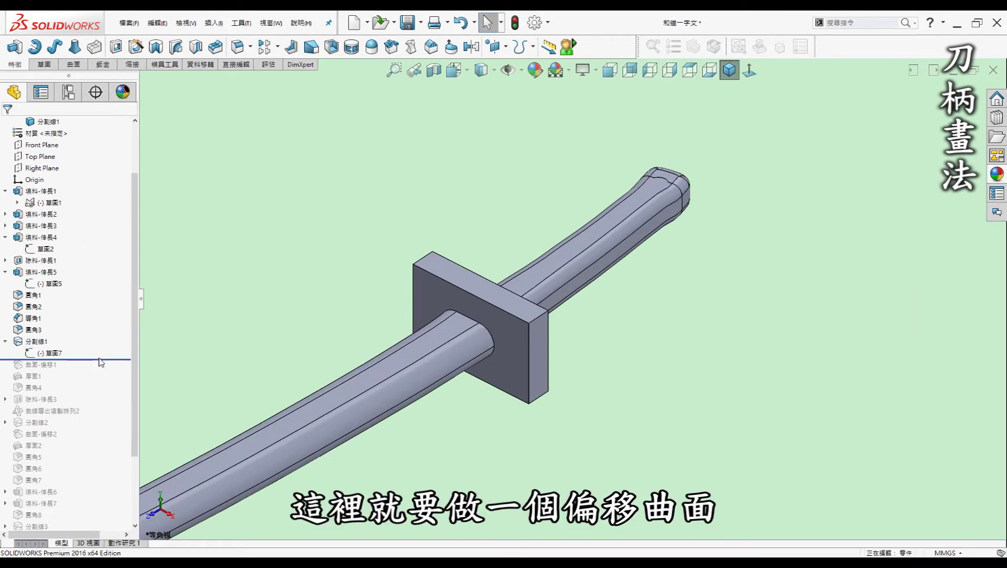
left_click_drag(103, 359, 100, 372)
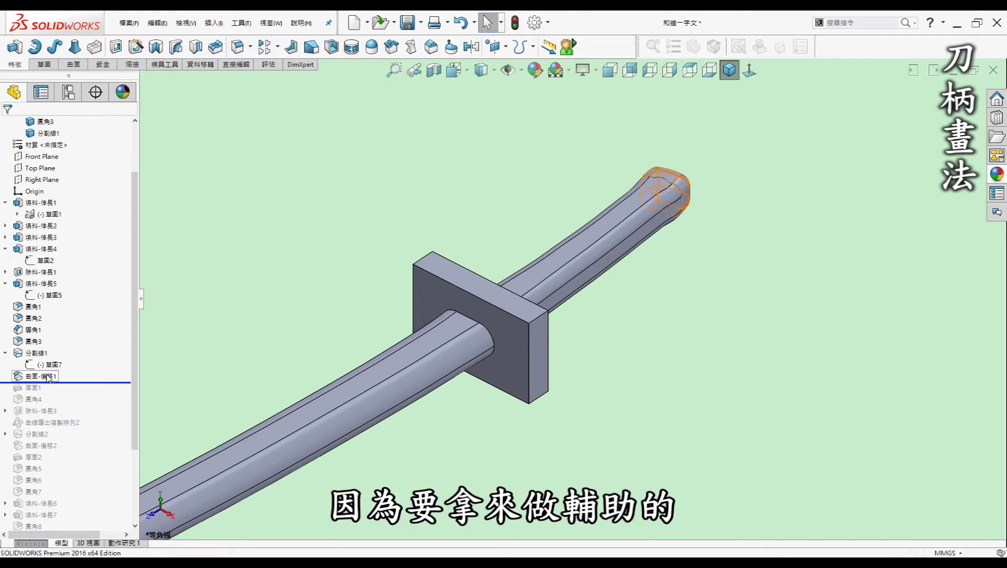
left_click(80, 64)
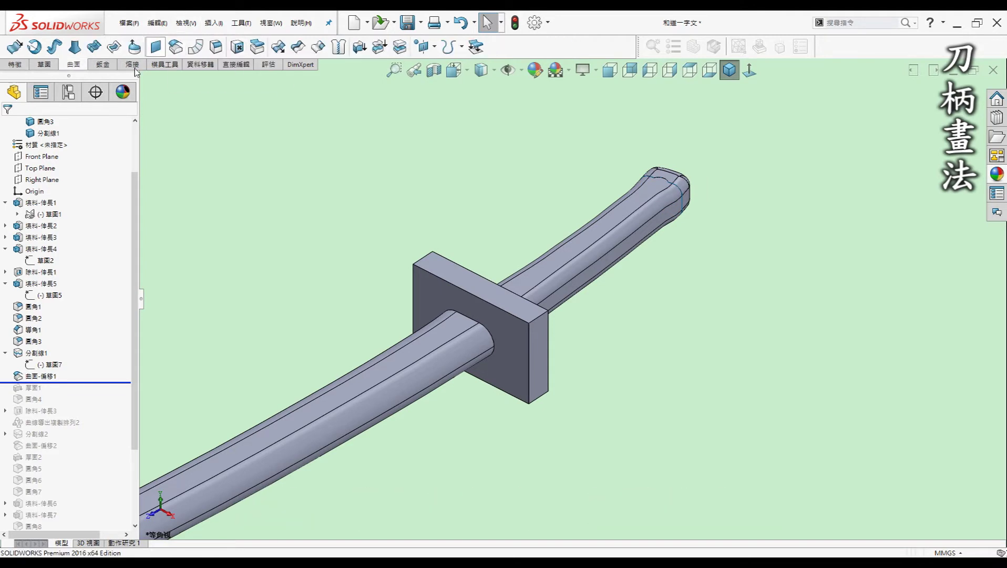
scroll(690, 188, "down", 3)
scroll(678, 198, "down", 3)
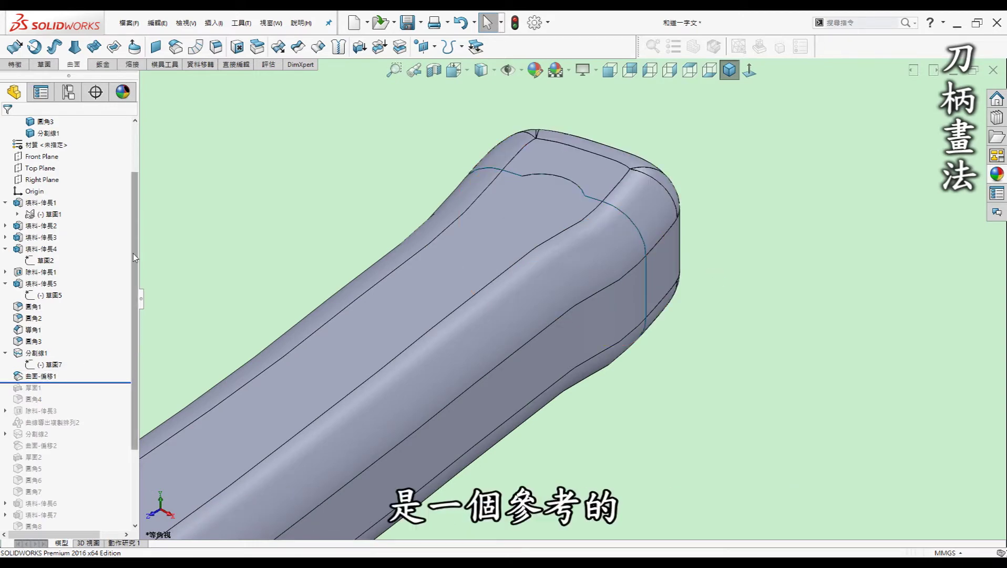
scroll(133, 253, "up", 2)
left_click(5, 169)
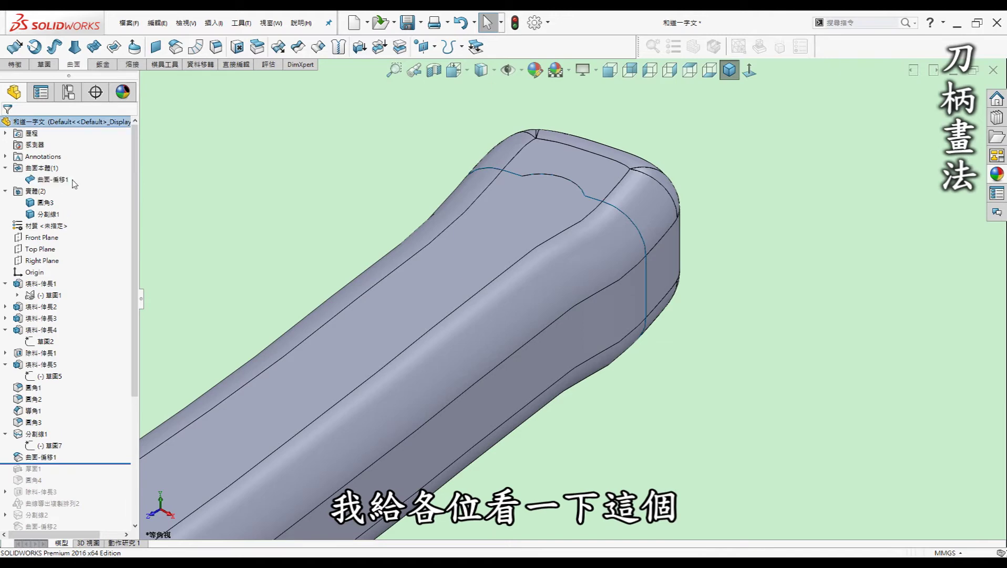
left_click(53, 179)
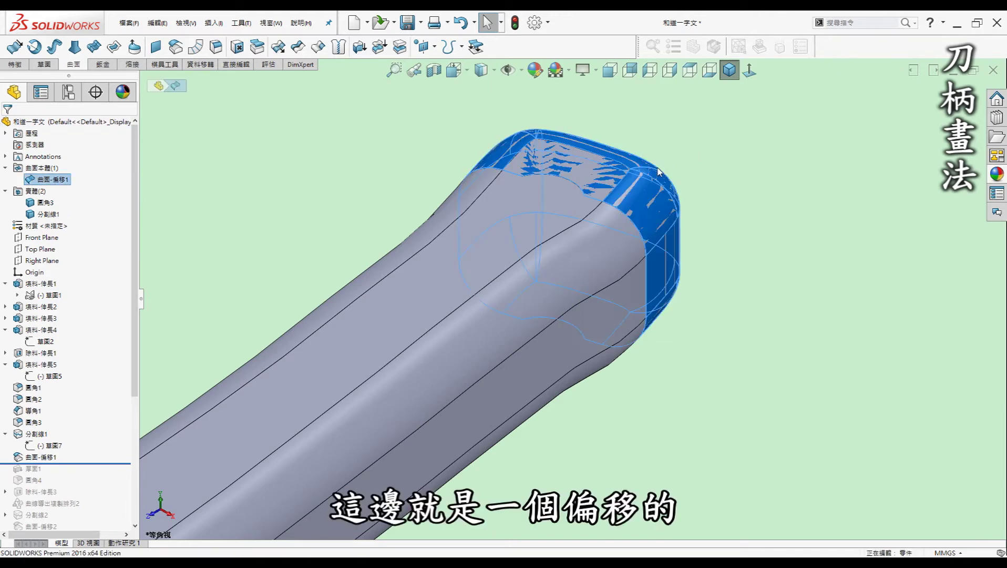
Hide the 分割線1 body to view the offset surface alone, then show it again in Isometric
middle_click_drag(699, 153, 587, 166)
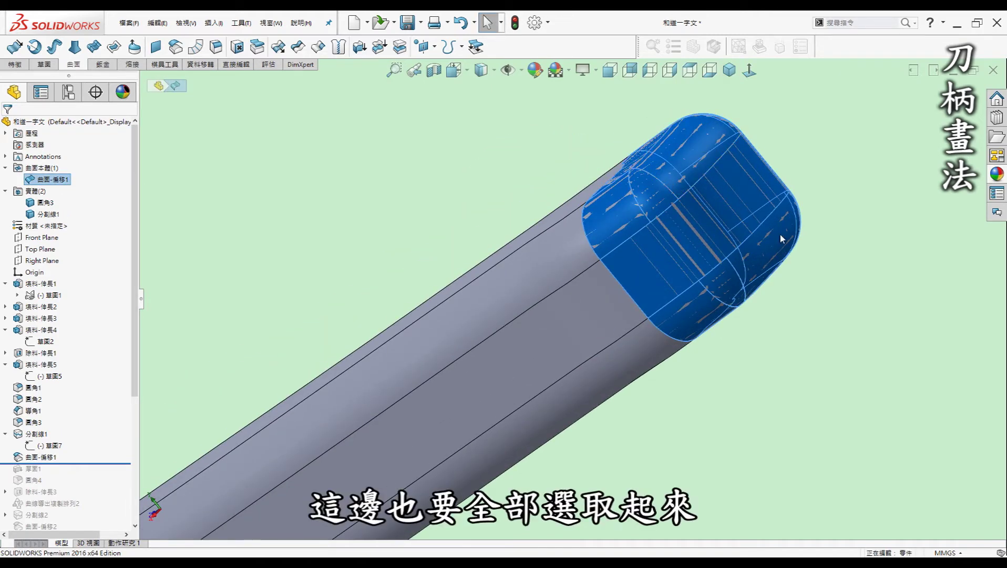
left_click(44, 203)
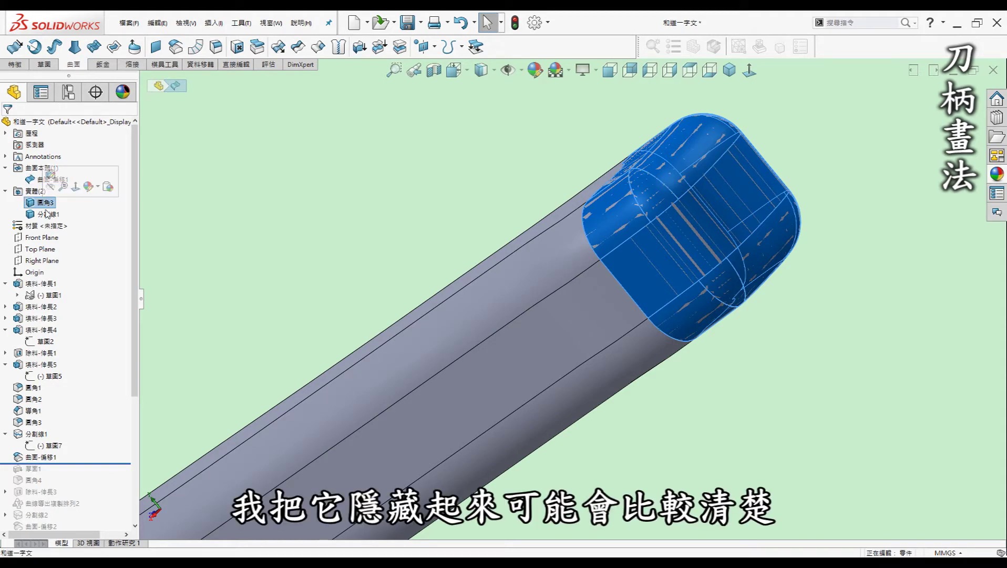
left_click(50, 214)
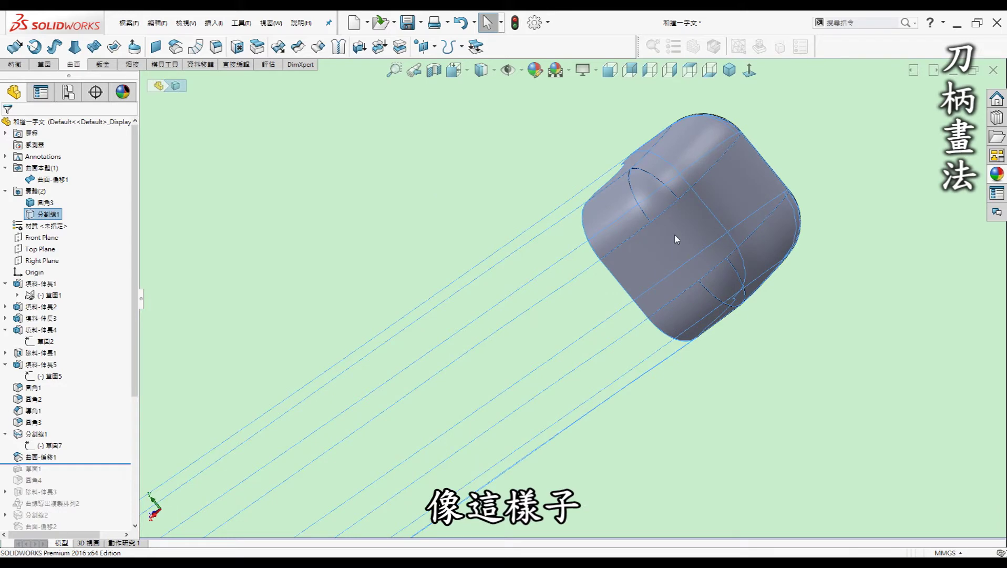
mouse_move(727, 206)
middle_mouse_down()
mouse_move(717, 192)
mouse_move(776, 146)
middle_mouse_up()
key("Escape")
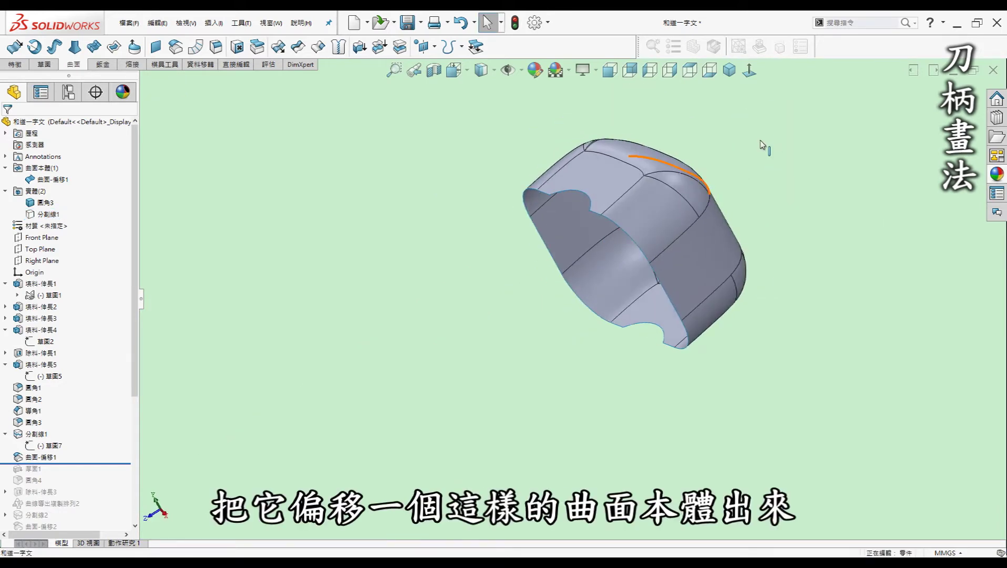
left_click(43, 214)
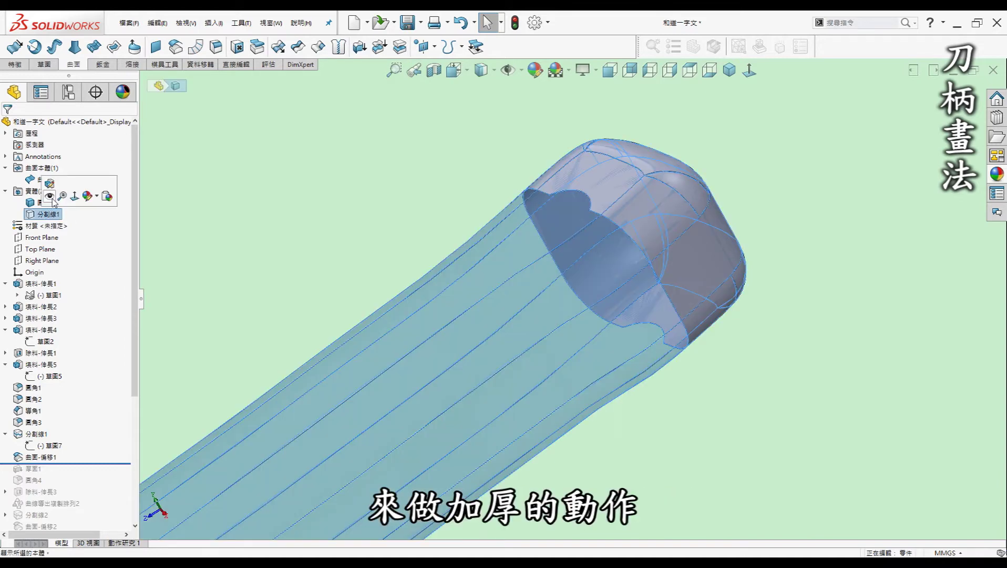
left_click(729, 70)
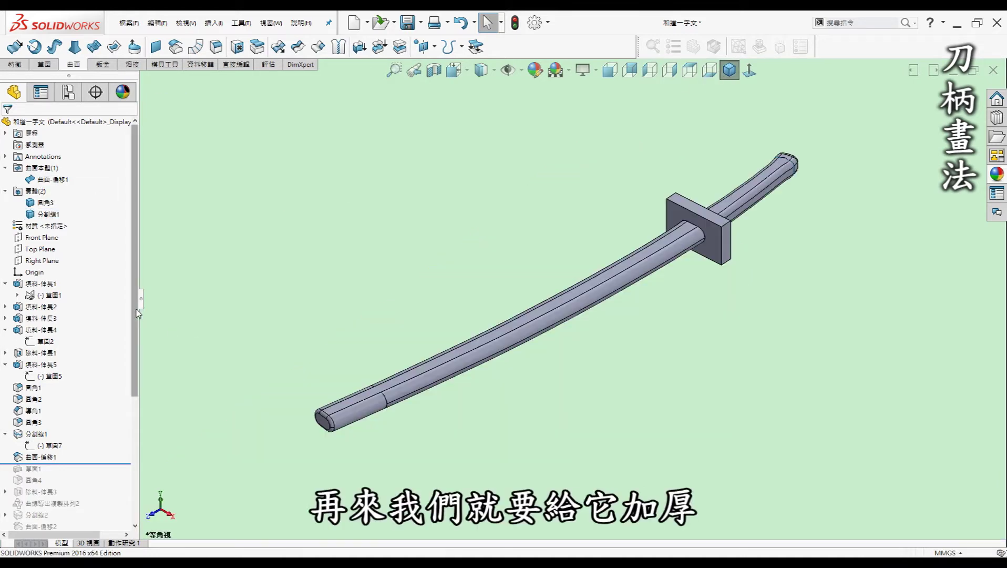
Roll history forward to include the thicken feature 厚面1
left_click_drag(135, 310, 133, 362)
left_click_drag(67, 382, 64, 394)
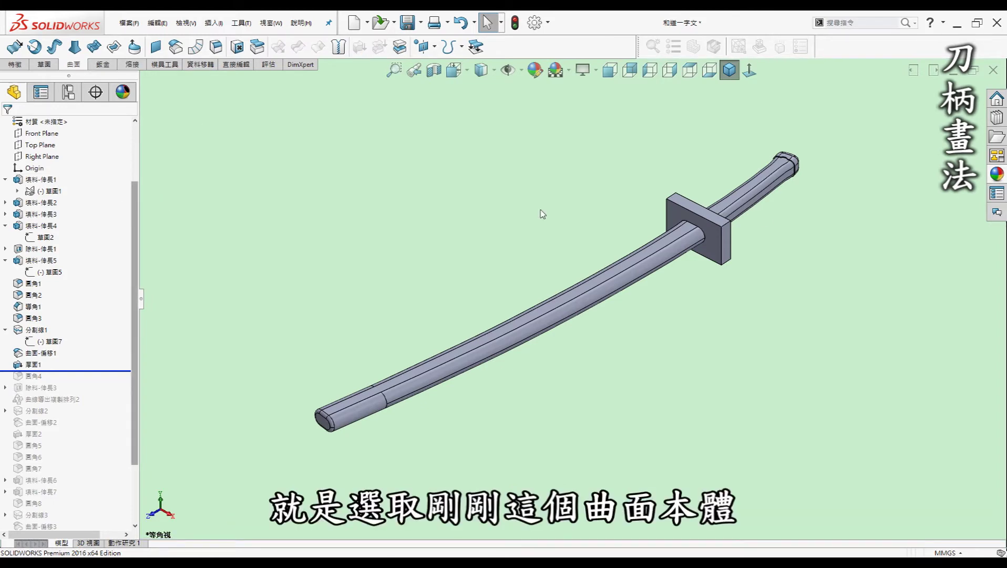
scroll(771, 157, "down", 2)
scroll(778, 179, "down", 2)
scroll(445, 230, "down", 2)
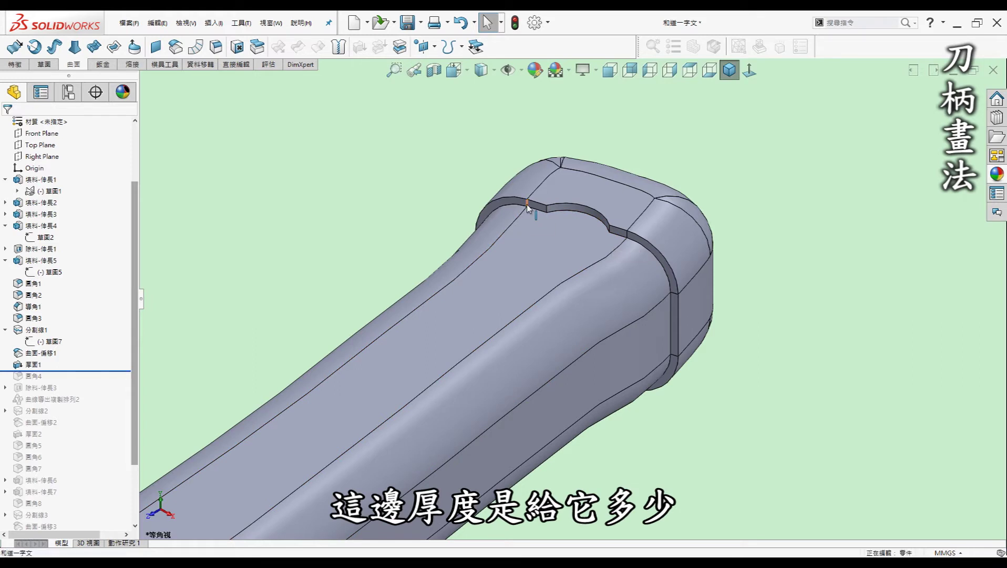
scroll(778, 274, "up", 3)
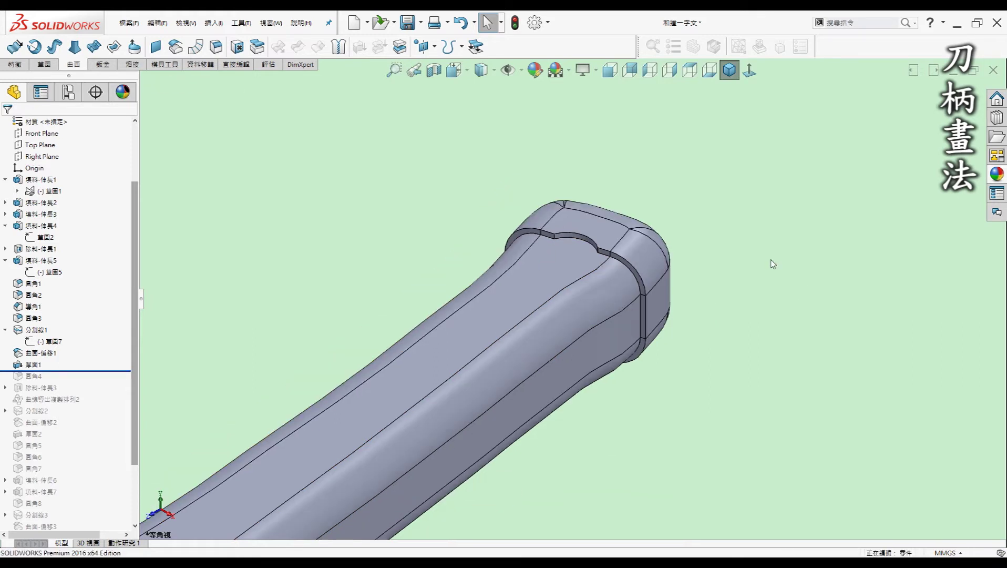
scroll(720, 285, "up", 3)
Inspect the thickened handle end, return to Isometric, and roll forward past 圓角4
mouse_move(720, 285)
middle_mouse_down()
mouse_move(664, 216)
mouse_move(671, 235)
middle_mouse_up()
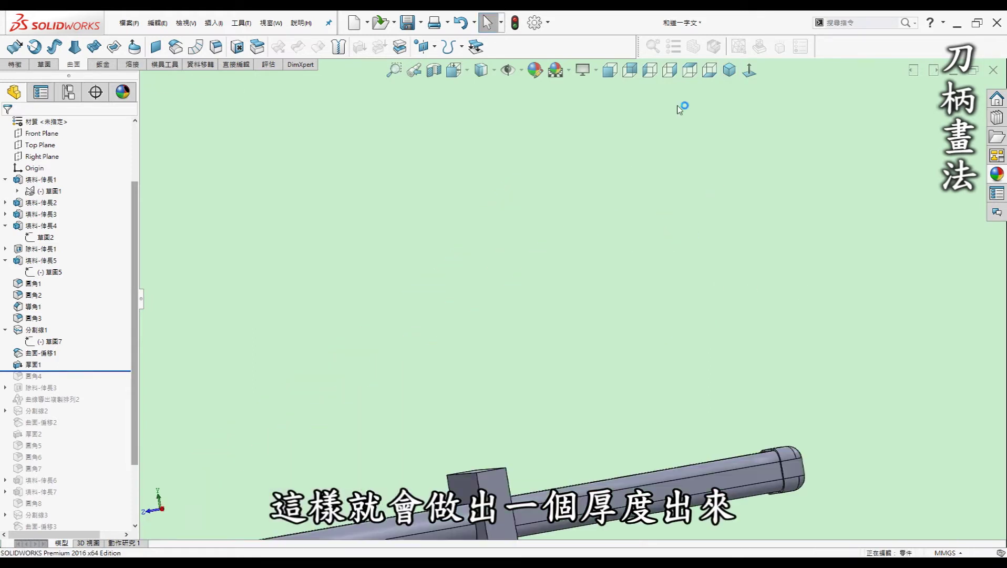
scroll(683, 418, "down", 3)
scroll(630, 384, "down", 1)
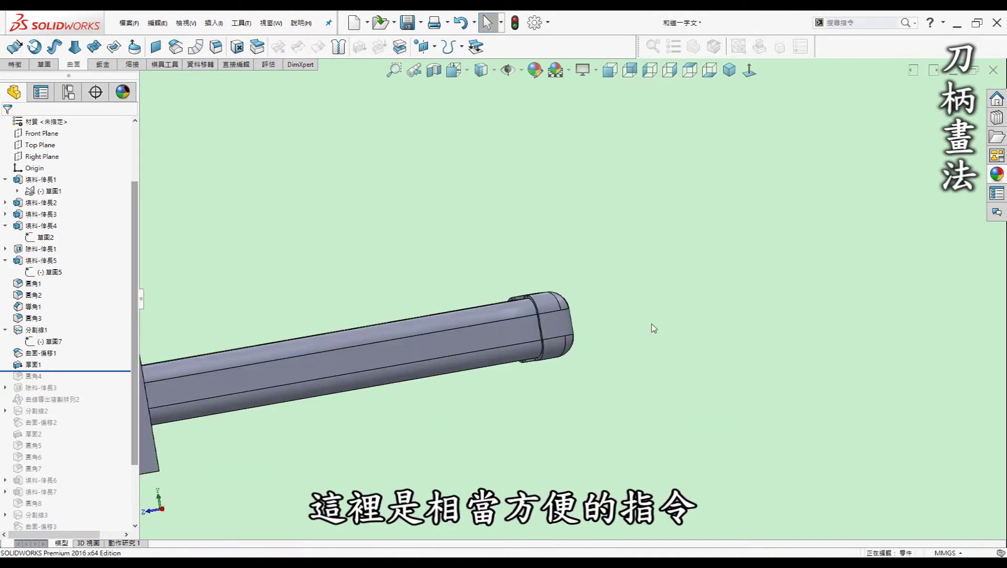
left_click(730, 70)
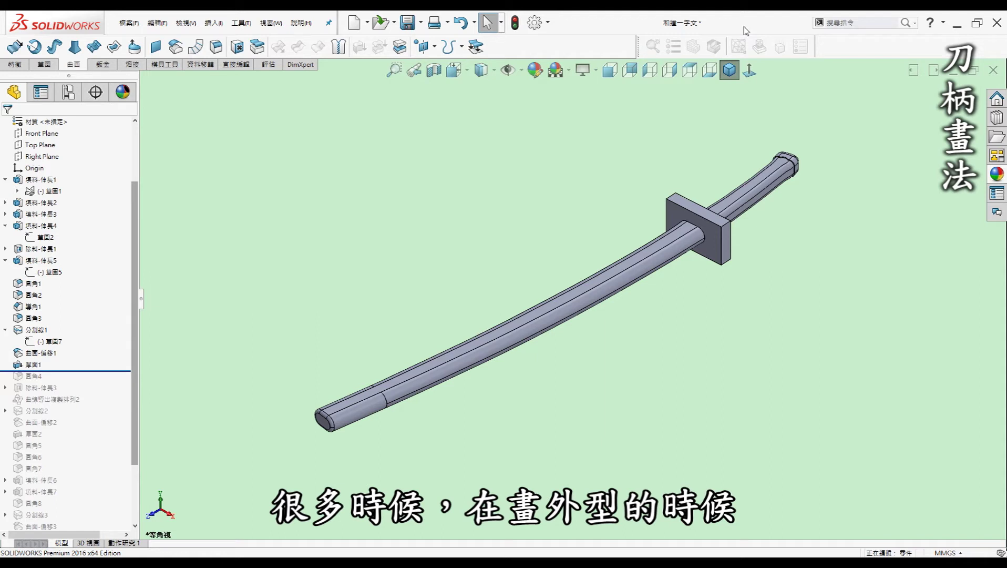
scroll(809, 157, "down", 2)
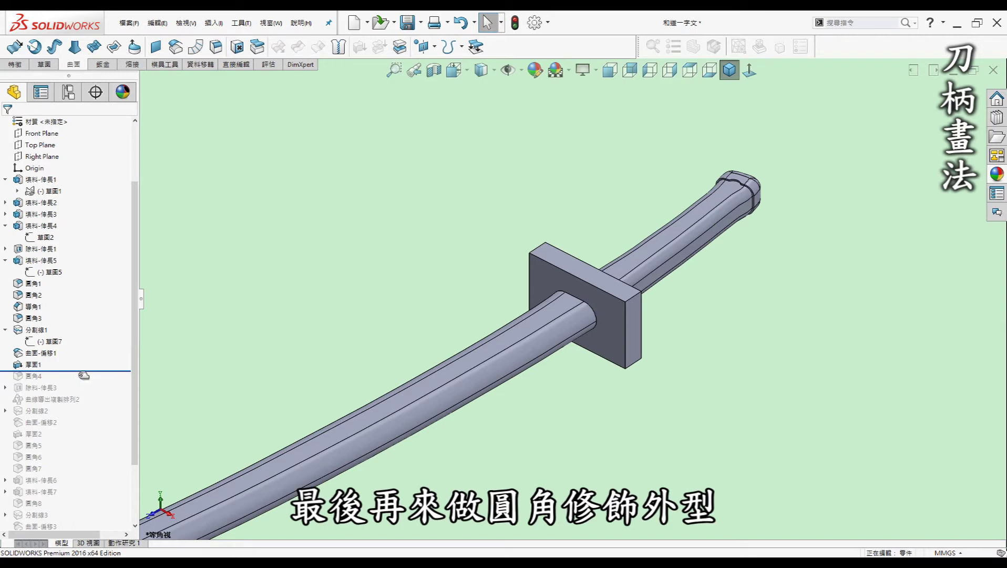
left_click_drag(83, 375, 81, 386)
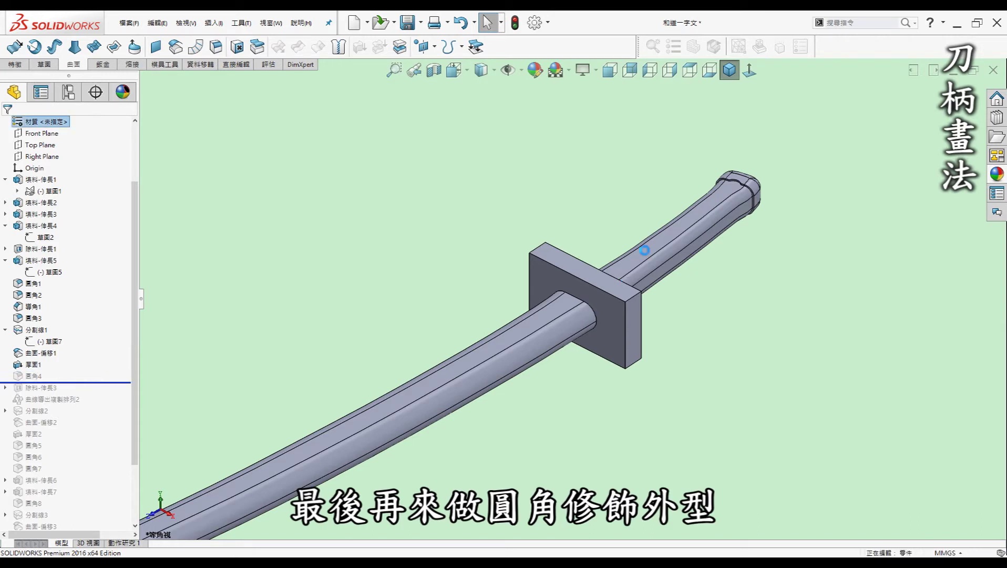
Check the radius of the handle-end fillet 圓角4
scroll(749, 221, "down", 1)
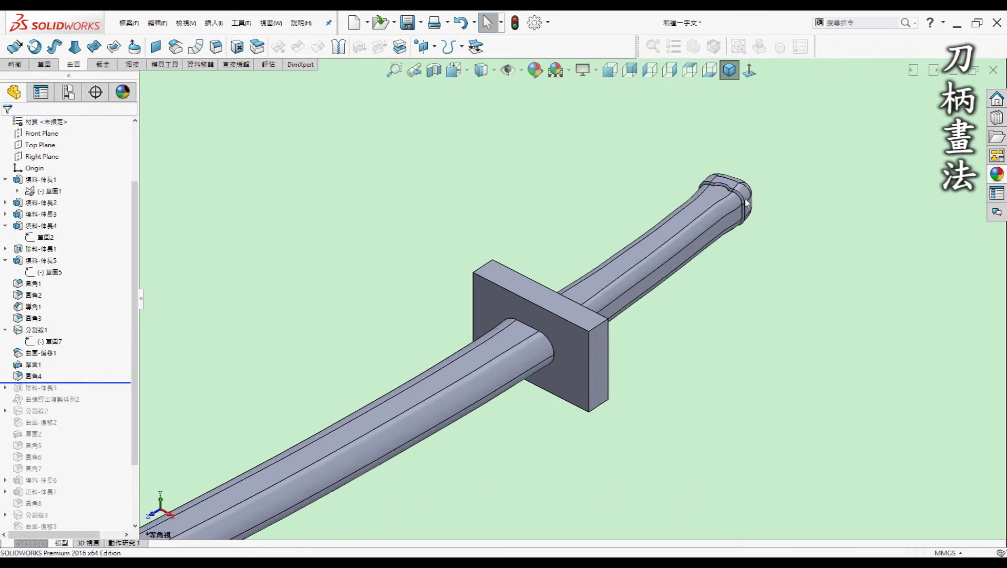
scroll(709, 226, "down", 4)
left_click(581, 133)
left_click(784, 355)
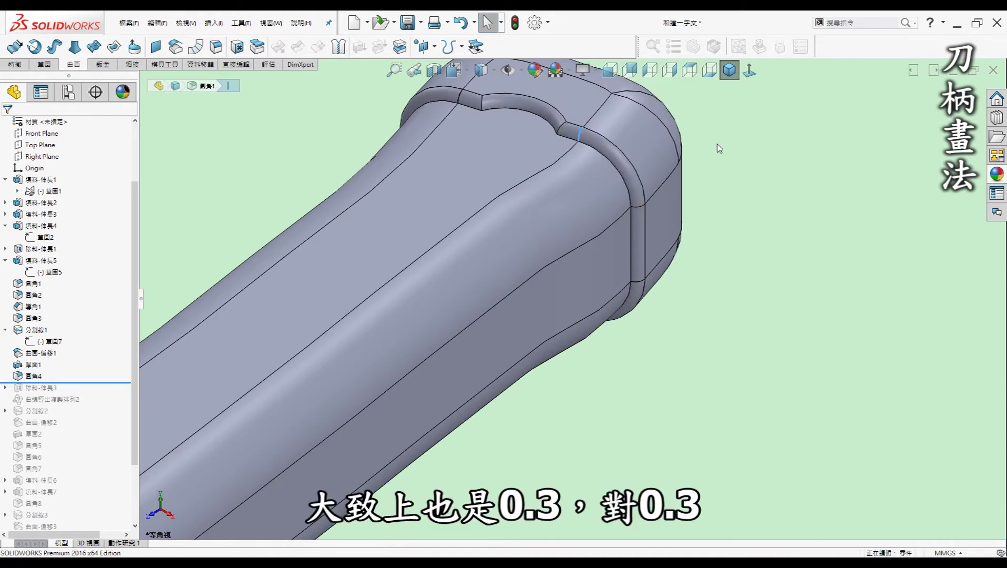
scroll(694, 221, "up", 4)
scroll(578, 305, "up", 1)
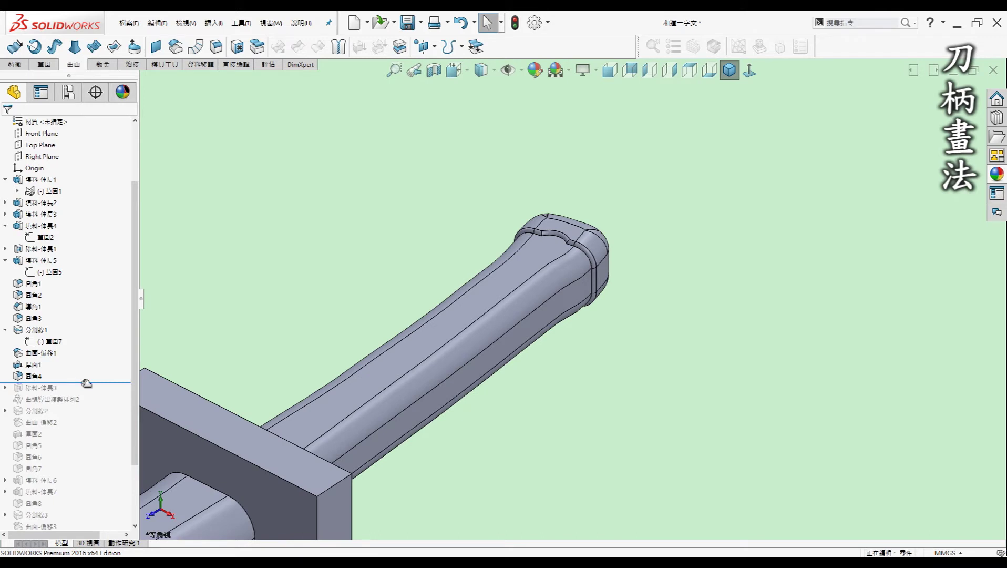
Roll forward past Cut-Extrude3, review diamond sketch 草圖8, and rebuild to show the recess
left_click_drag(86, 383, 82, 394)
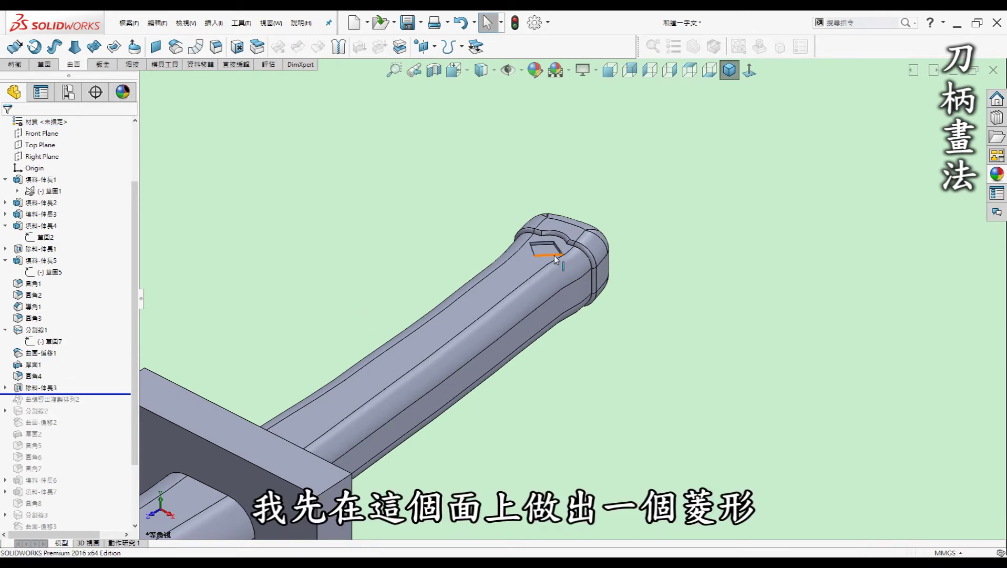
left_click(74, 399)
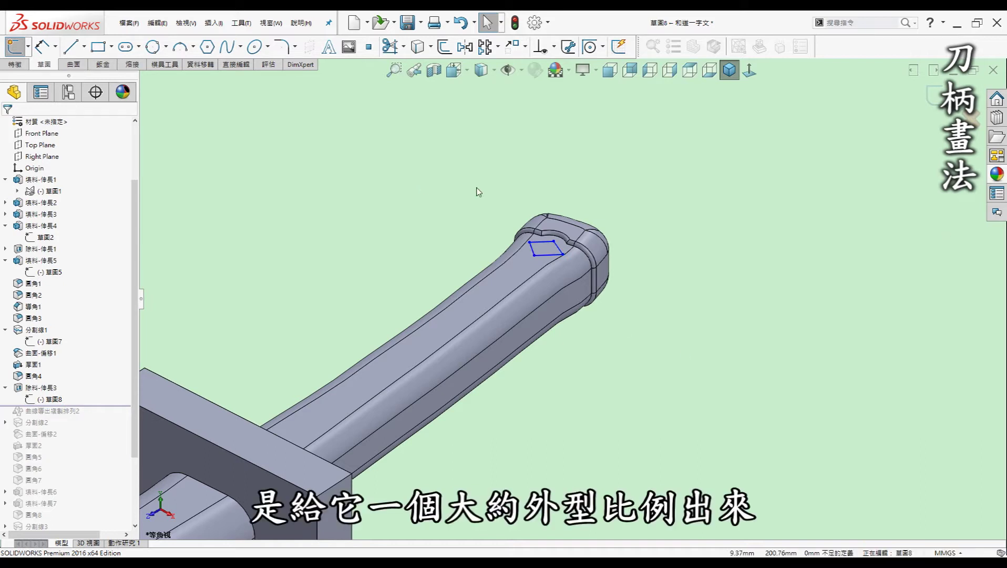
left_click(932, 100)
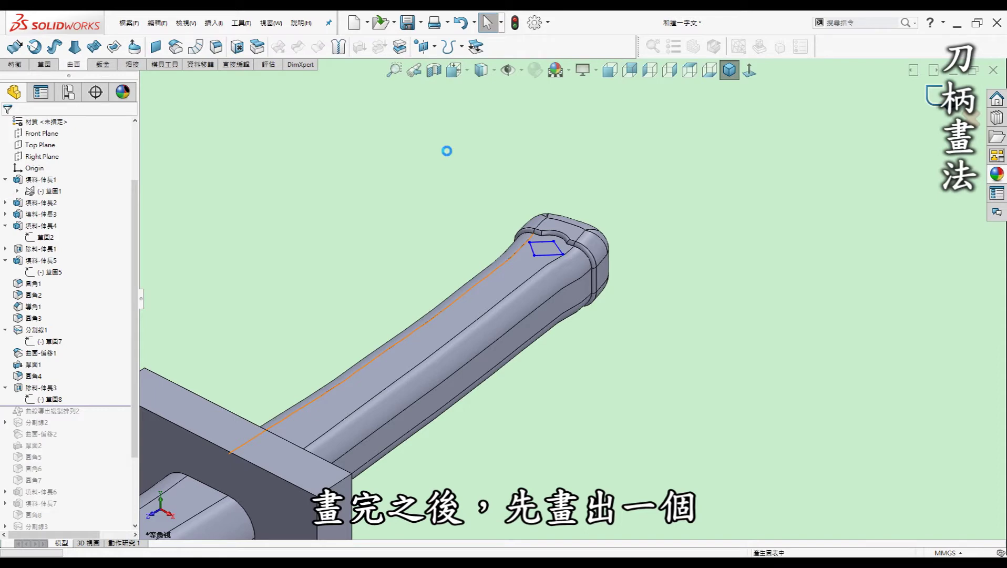
left_click(41, 388)
scroll(566, 247, "down", 3)
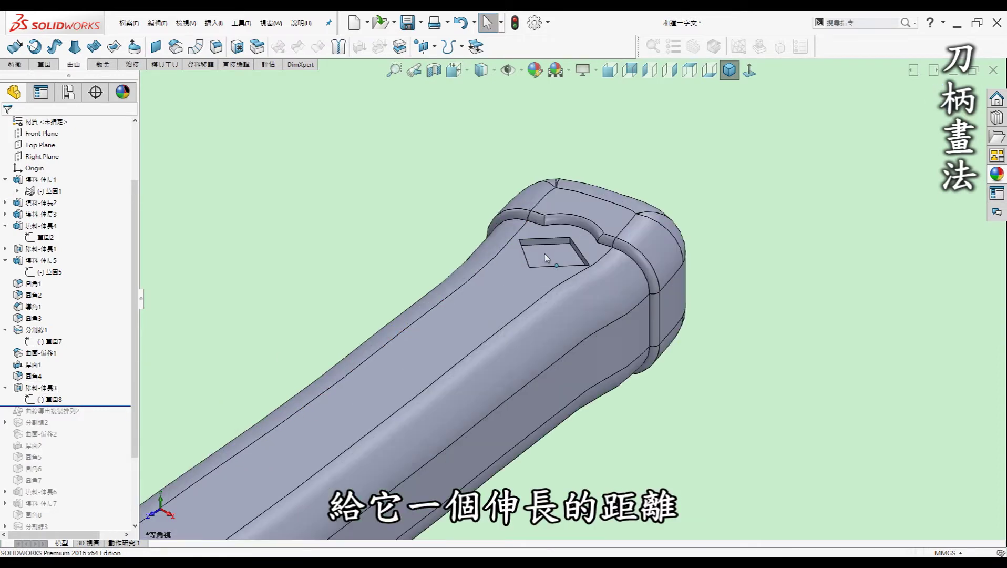
scroll(604, 246, "down", 3)
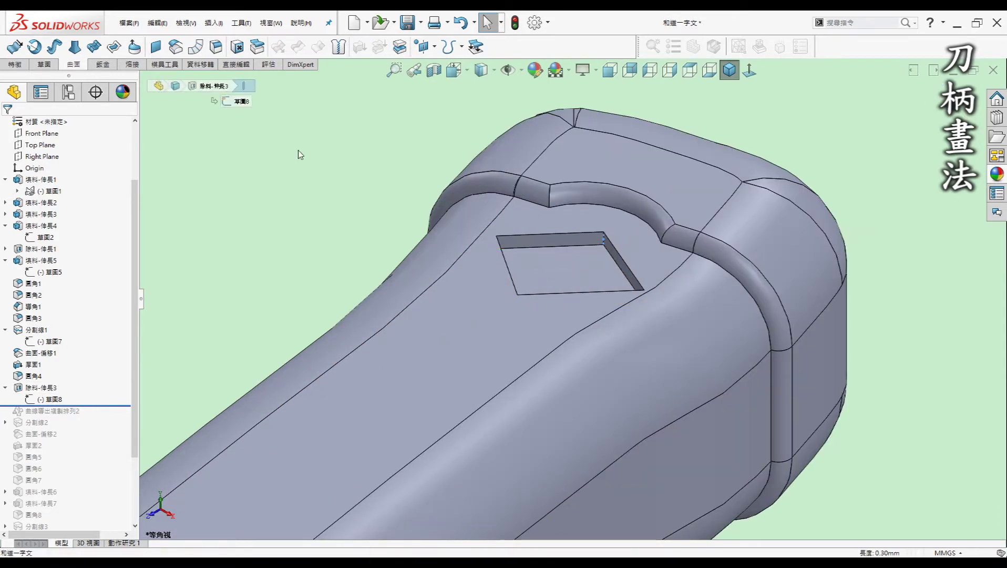
scroll(811, 200, "up", 5)
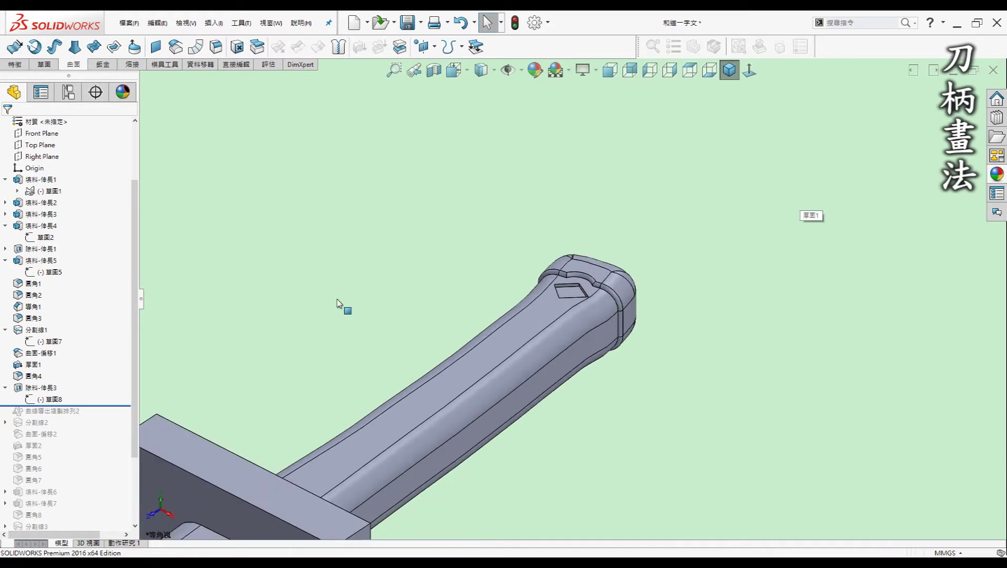
scroll(439, 209, "up", 3)
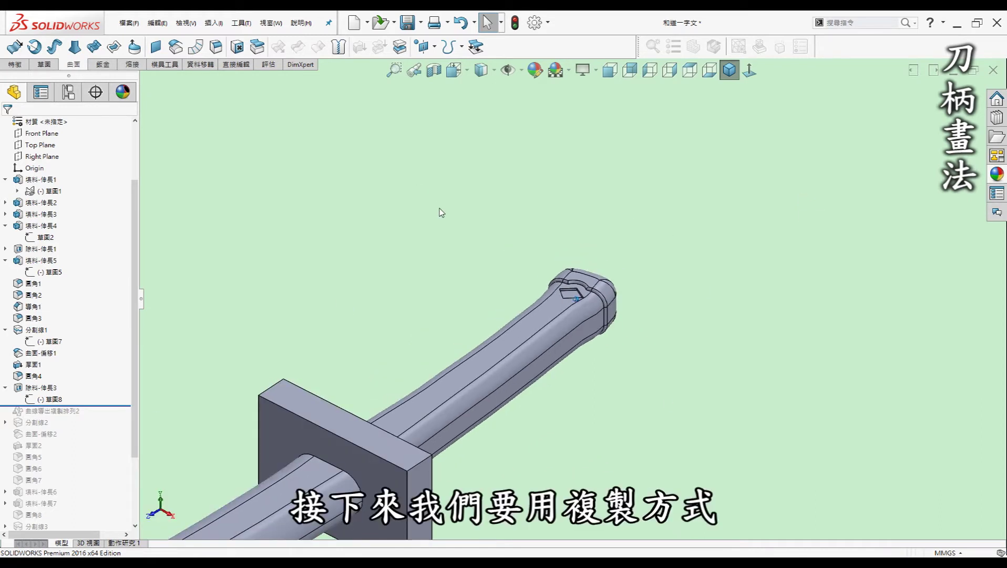
Inspect the handle split line, then roll the history forward to include the diamond pattern
key("Left")
key("Left")
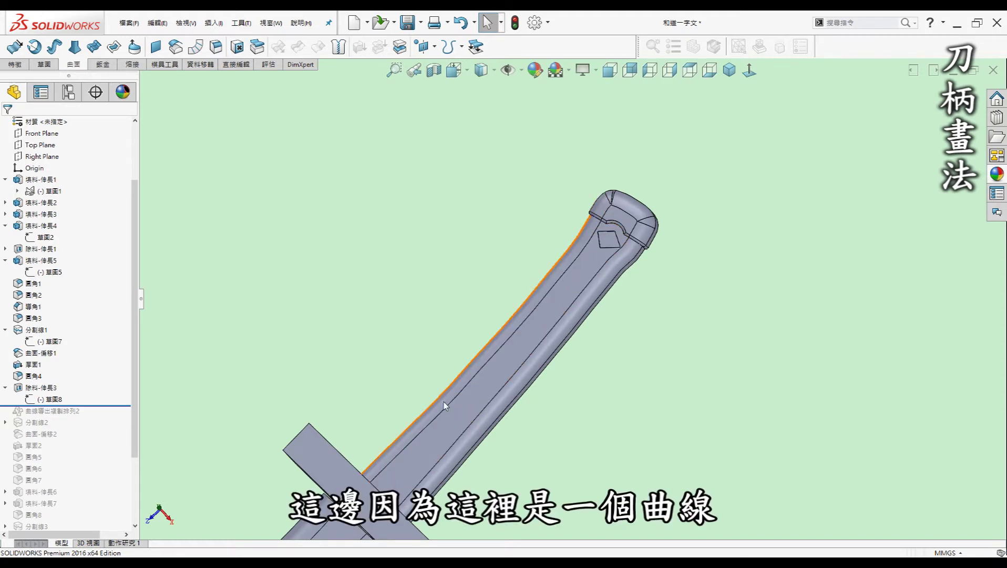
left_click(450, 406)
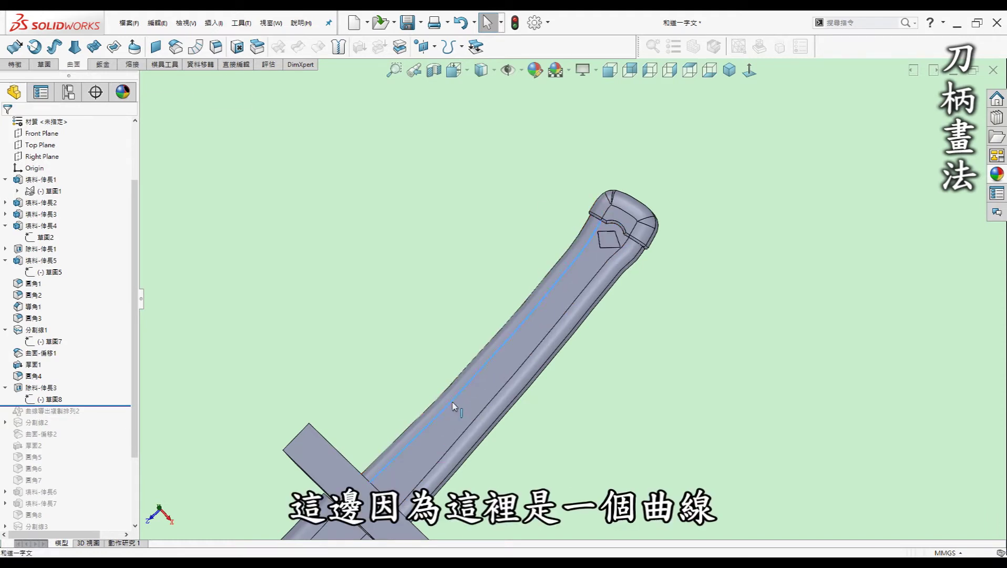
left_click(227, 392)
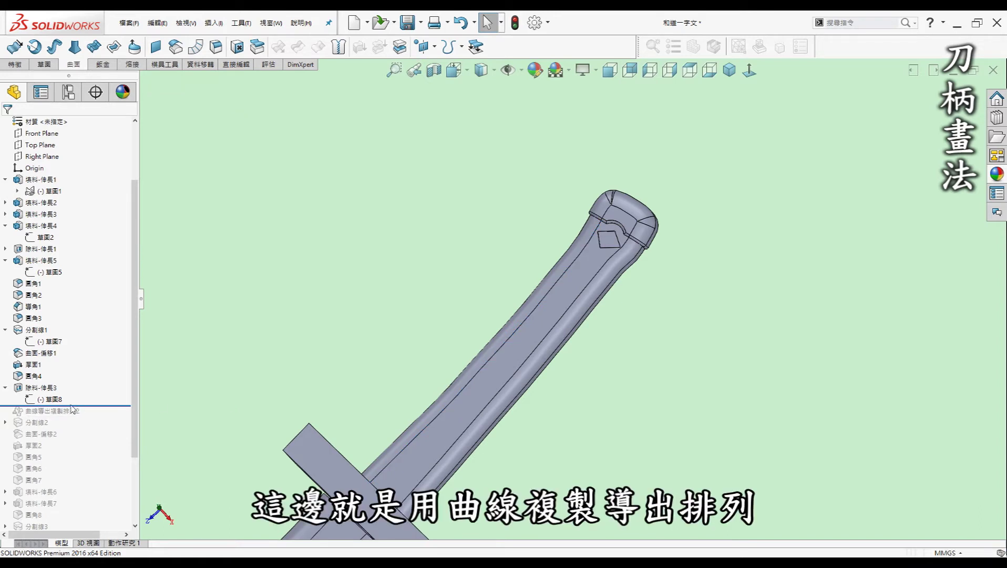
left_click_drag(84, 418, 83, 419)
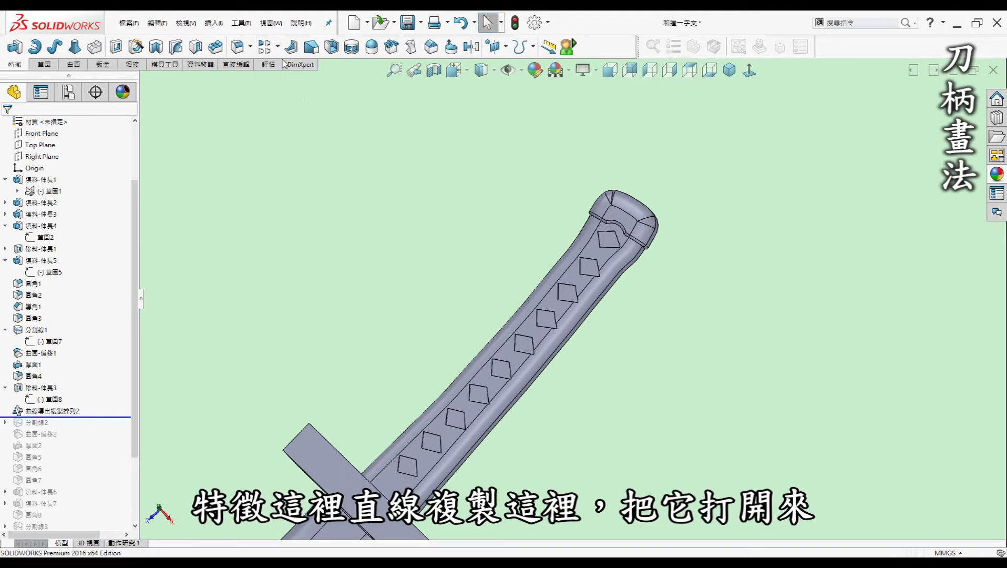
Review Curve Driven Pattern2 (10 diamond instances, 4.00 mm apart) and roll forward past Split Line2
left_click(278, 50)
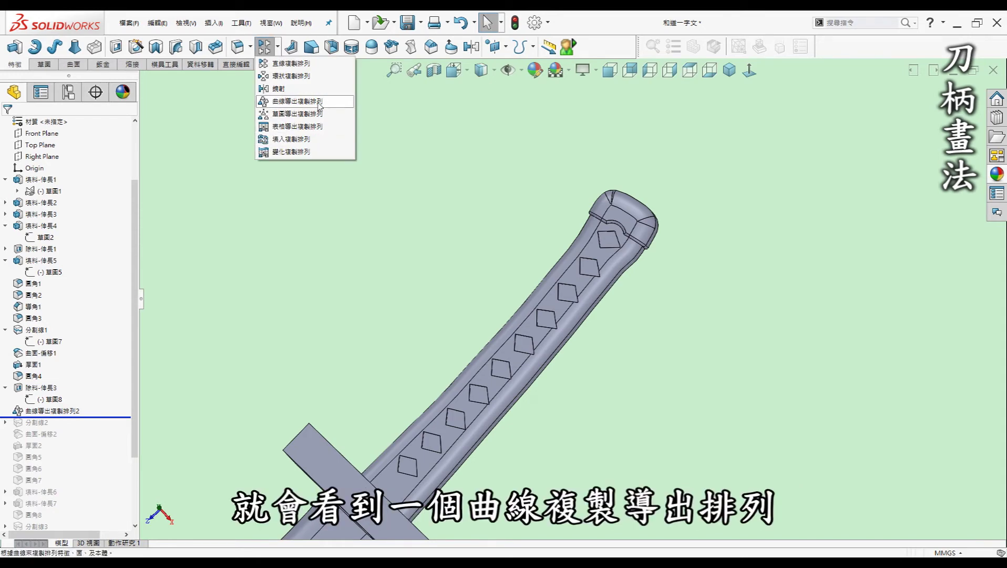
key("Escape")
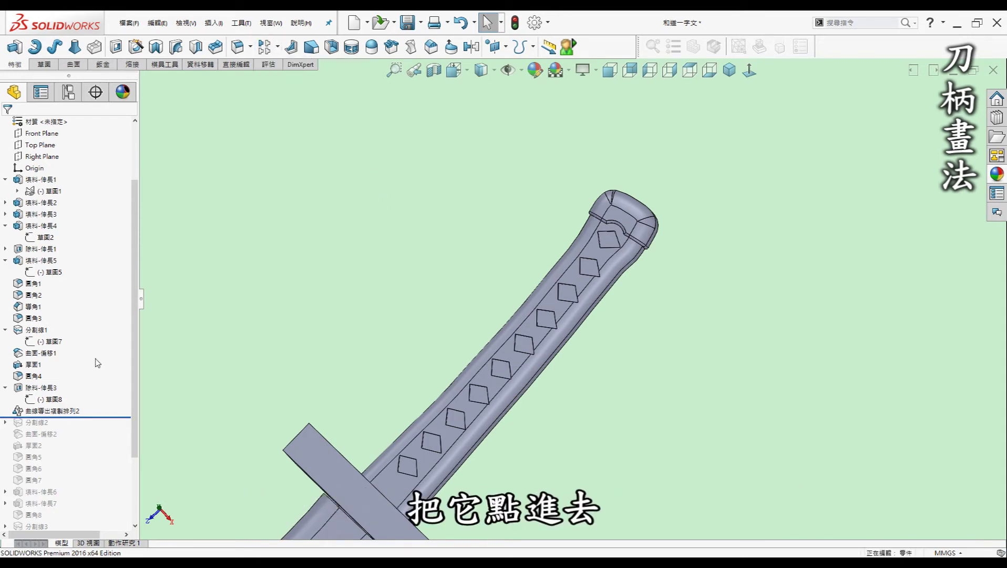
left_click(66, 411)
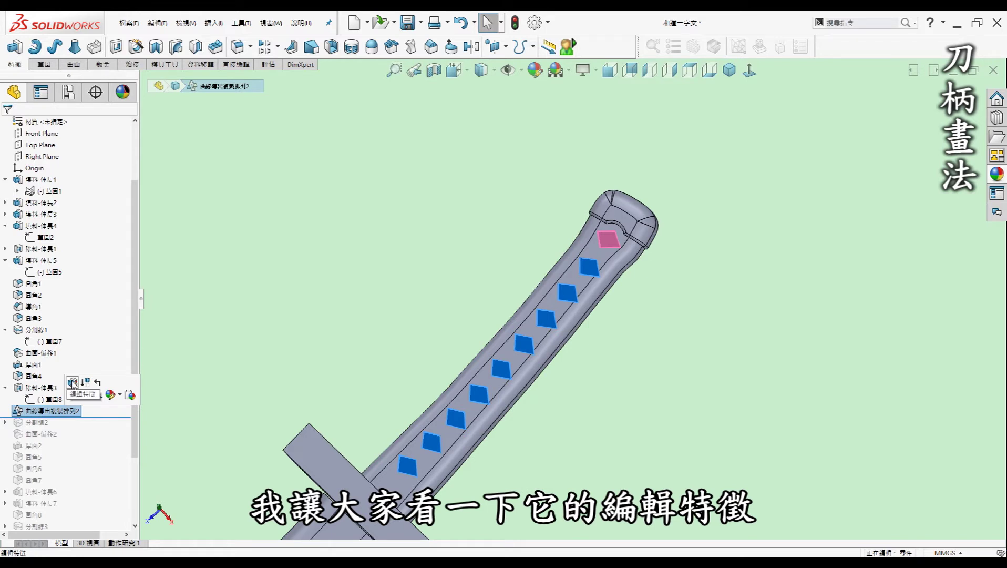
left_click(73, 382)
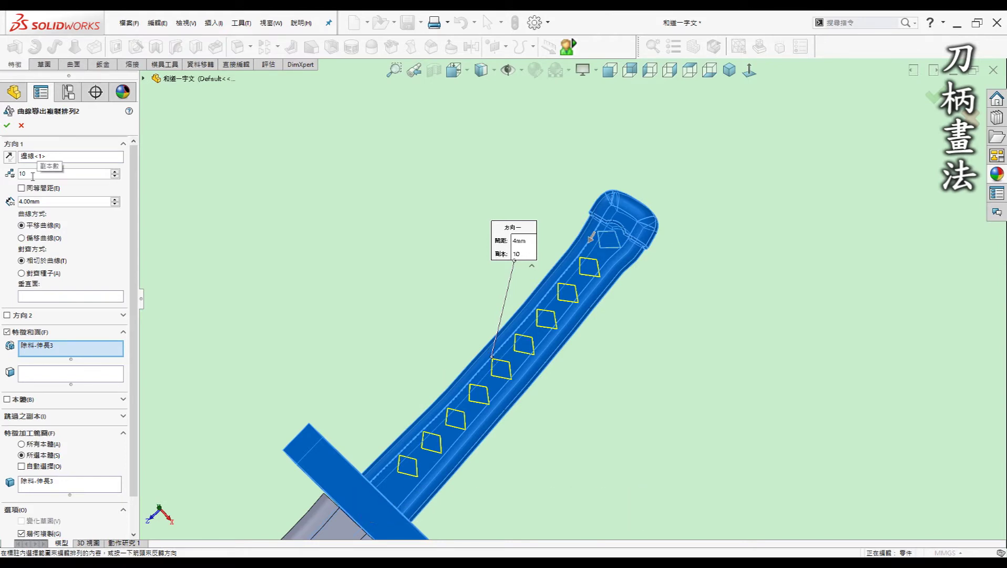
middle_click_drag(623, 286, 688, 355)
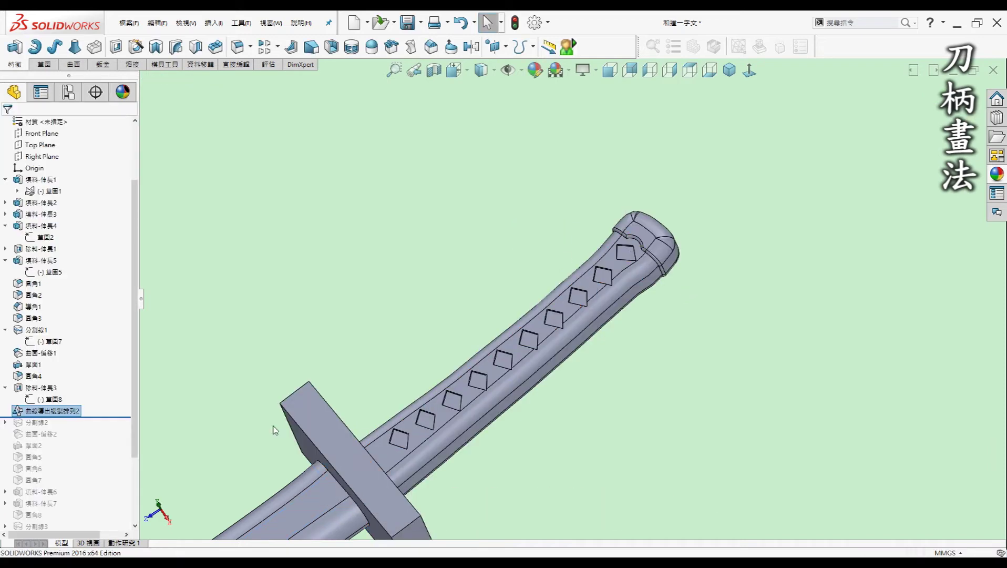
key("Down")
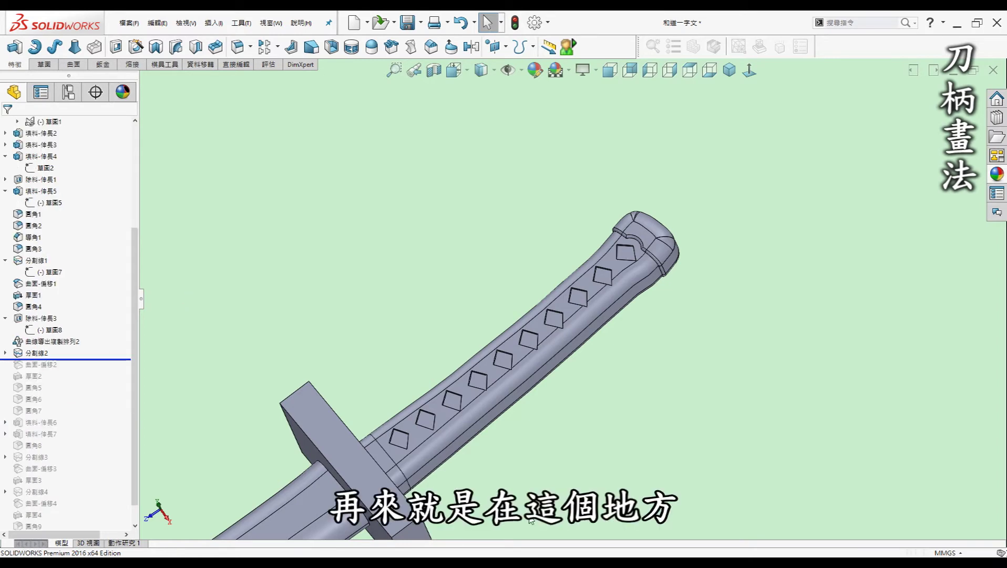
Check Sketch9 under Split Line2, then roll forward below Fillet7 to restore the guard's offset, thicken and fillets
middle_click_drag(578, 473, 503, 418)
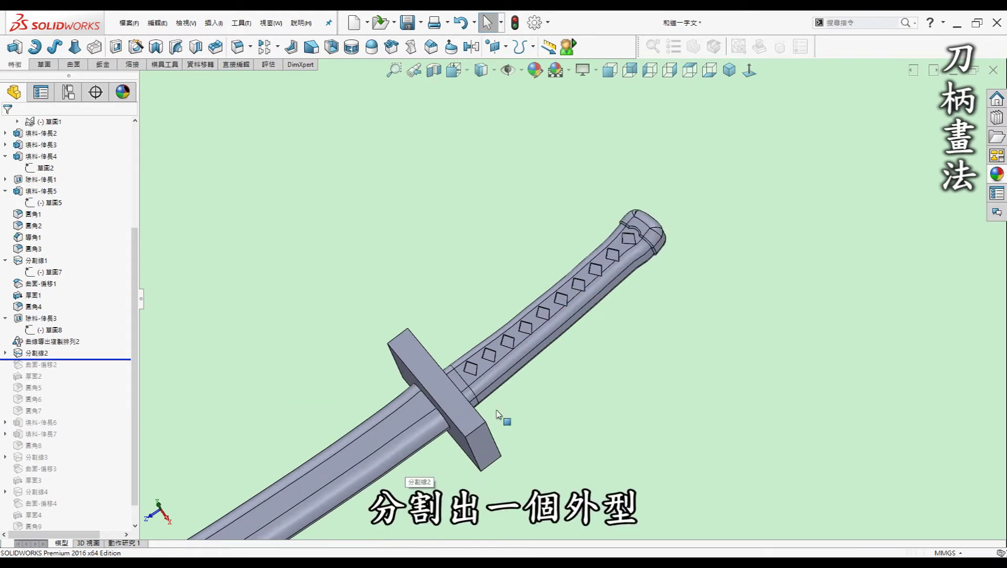
scroll(541, 387, "down", 3)
middle_click_drag(541, 387, 533, 389)
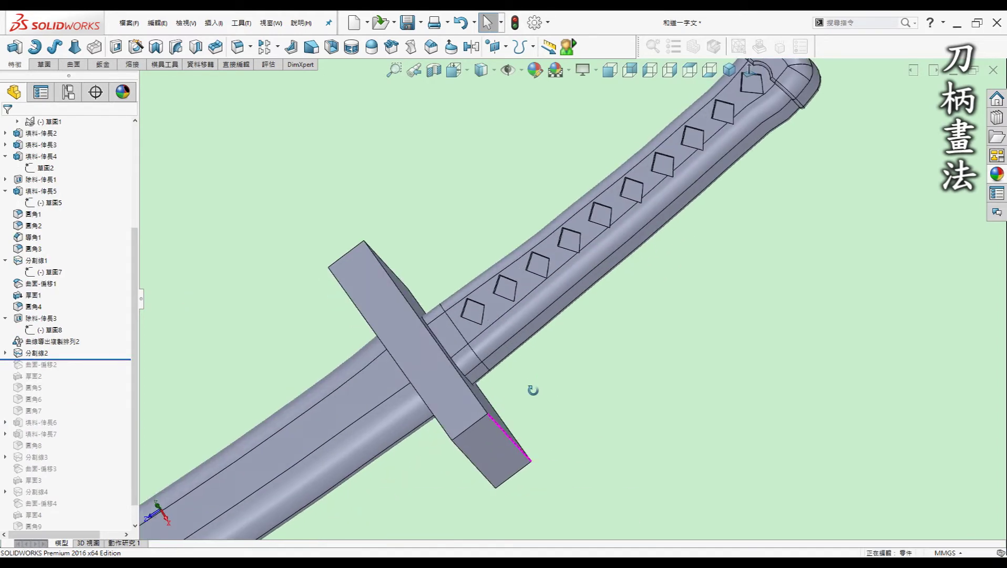
left_click(34, 355)
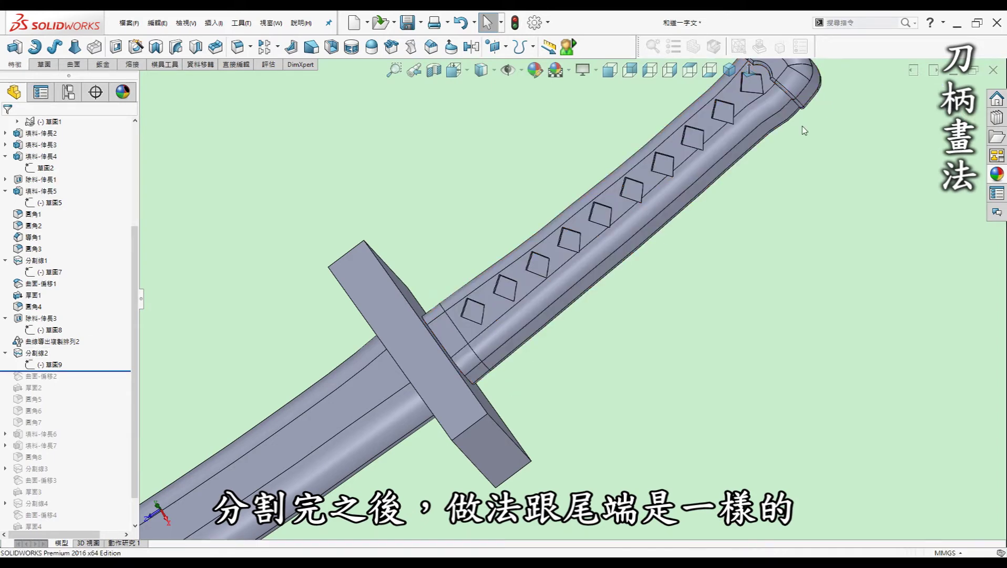
scroll(799, 134, "up", 1)
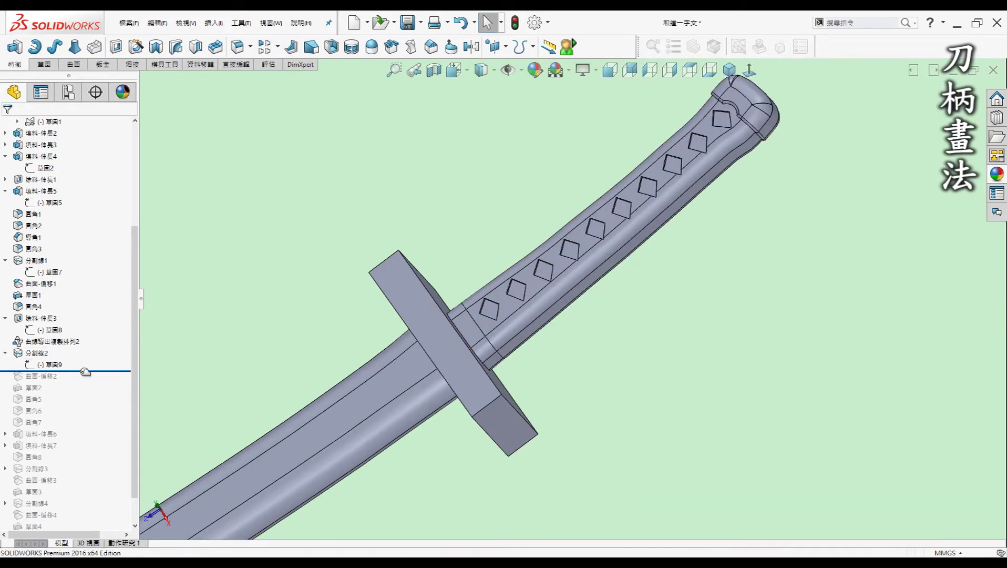
left_click_drag(86, 371, 82, 433)
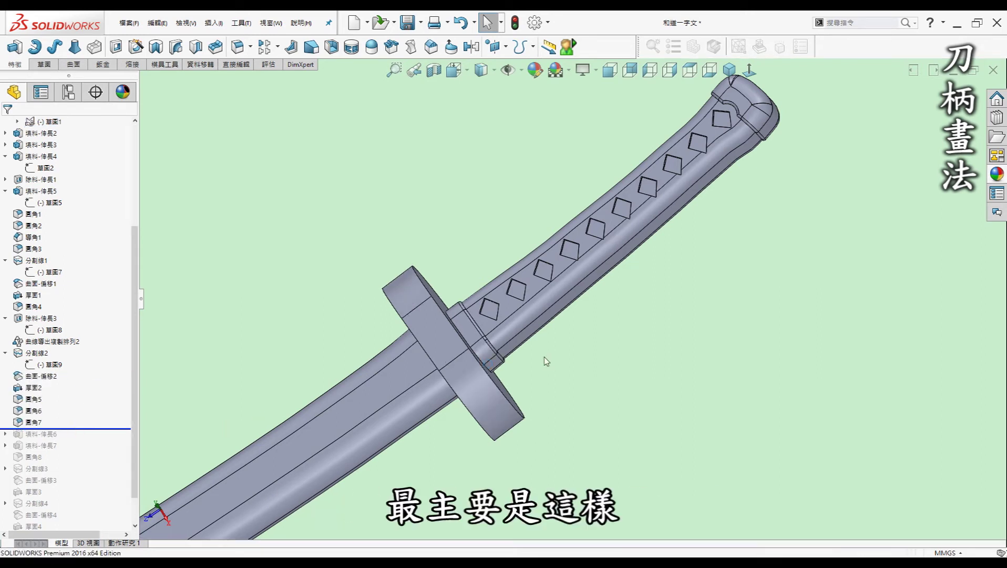
Confirm Fillet7 as a full round fillet across the three guard faces
left_click(500, 394)
middle_click_drag(451, 399, 475, 323)
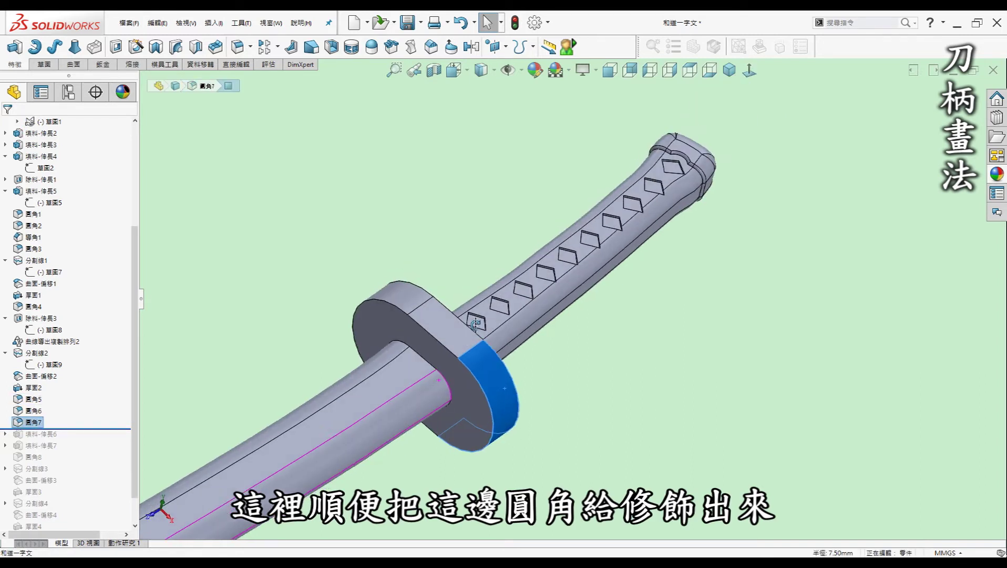
left_click(618, 359)
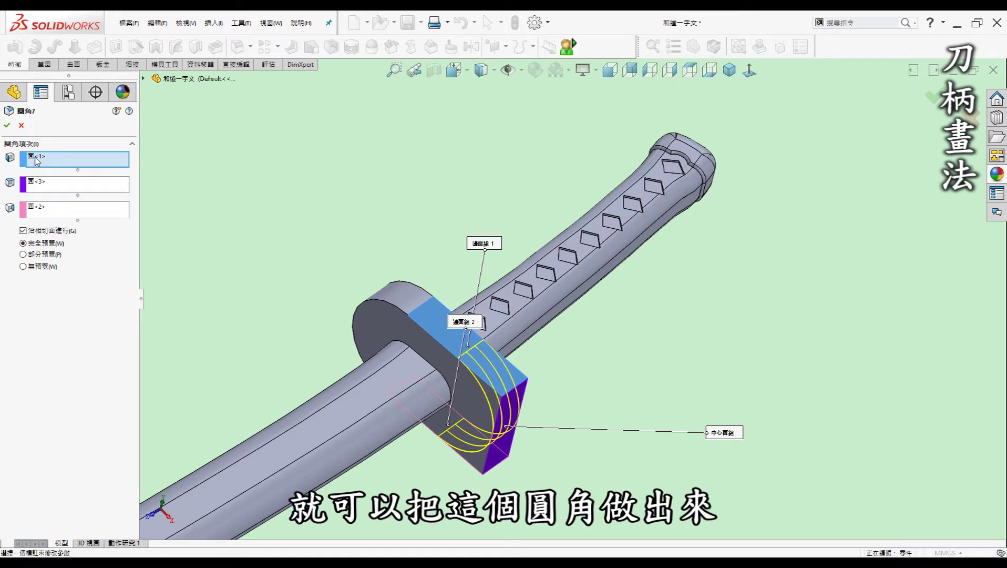
left_click(7, 125)
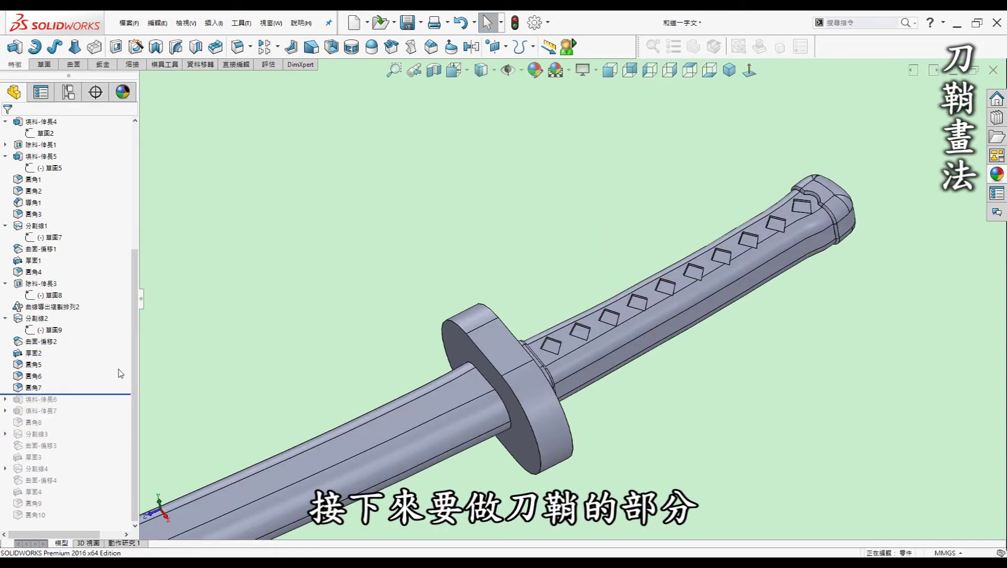
Roll the history forward through extrusions 6 and 7 and fillet 圓角8, inspecting the guard
left_click_drag(79, 398, 77, 409)
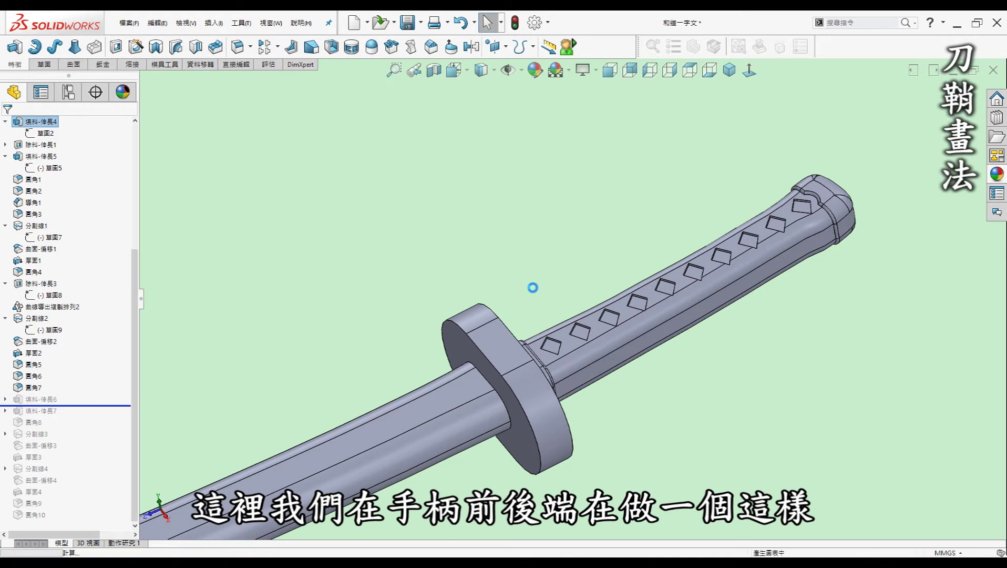
middle_click_drag(528, 299, 444, 356)
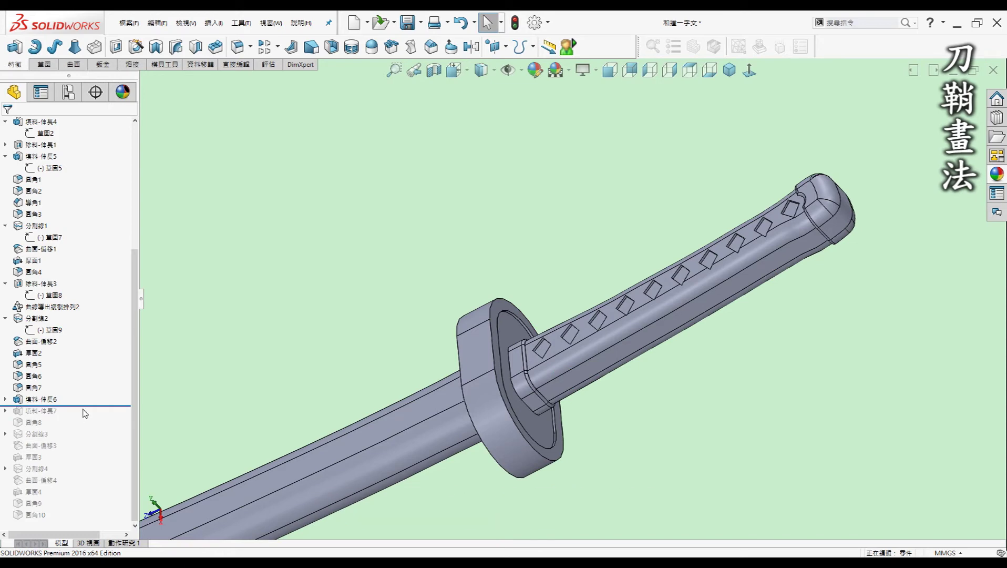
left_click_drag(89, 405, 79, 429)
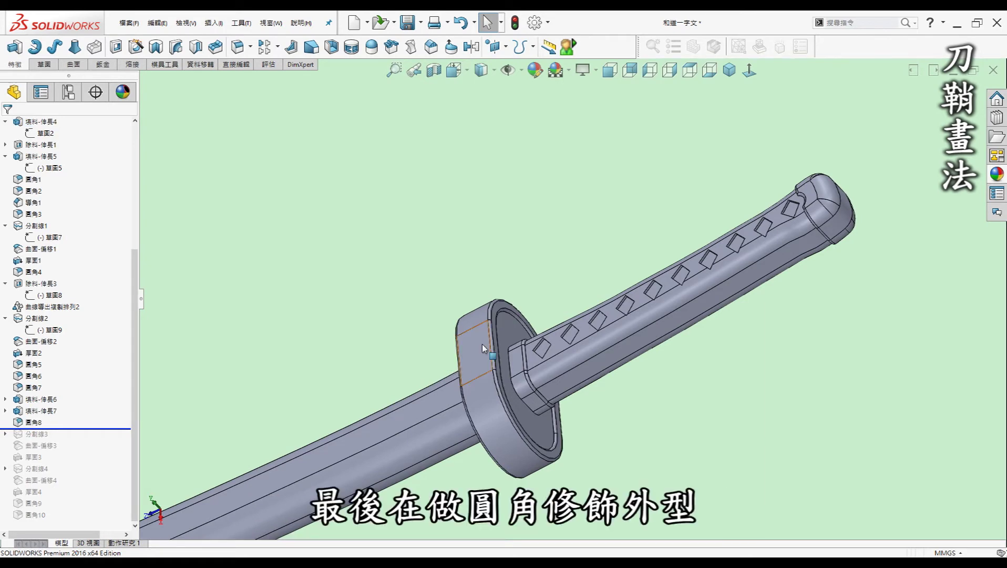
middle_click_drag(476, 349, 378, 356)
mouse_move(437, 380)
middle_mouse_down()
mouse_move(469, 338)
mouse_move(458, 369)
mouse_move(439, 307)
middle_mouse_up()
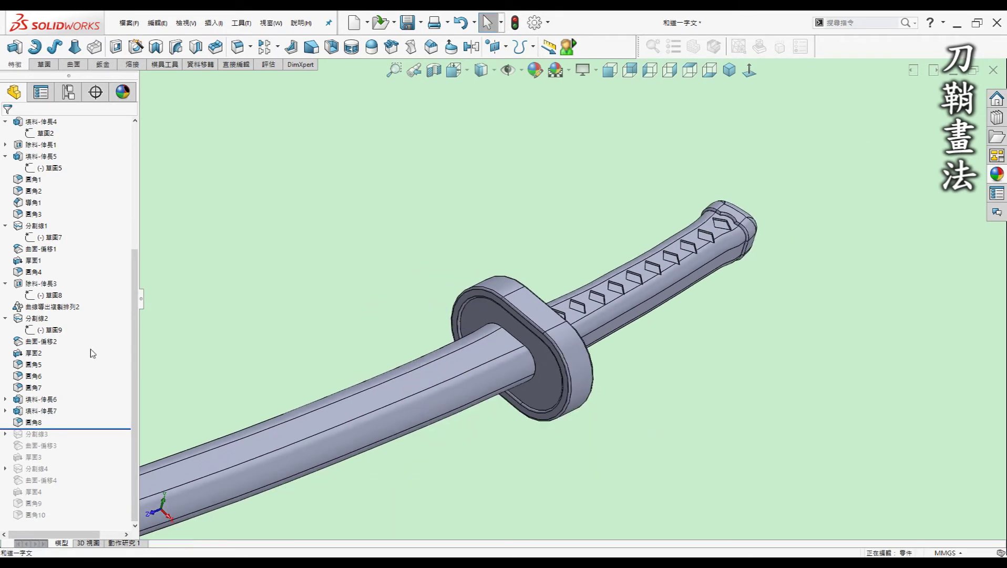
Confirm the scabbard is a separate body and roll forward past split line 分割線3
left_click_drag(132, 332, 138, 240)
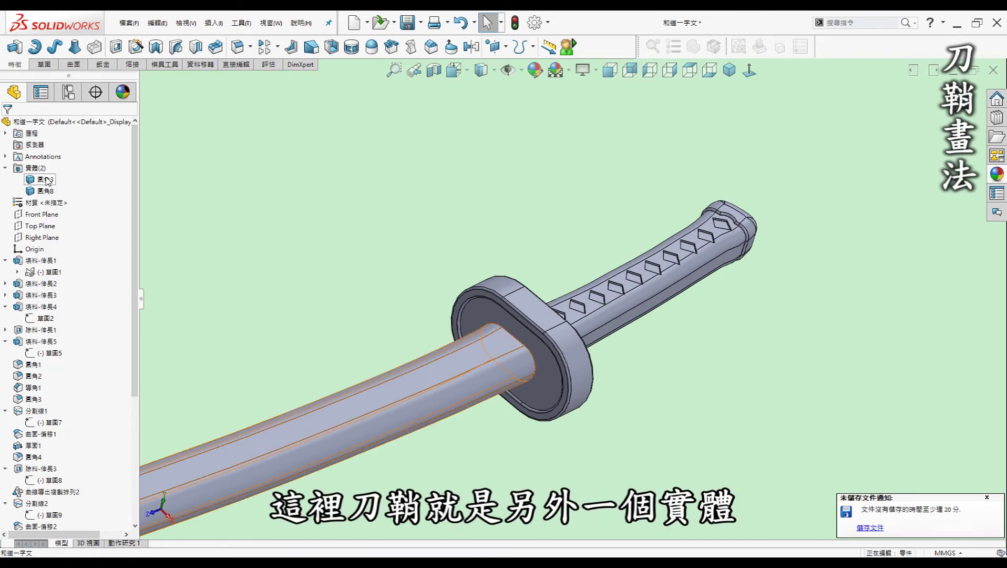
left_click(48, 181)
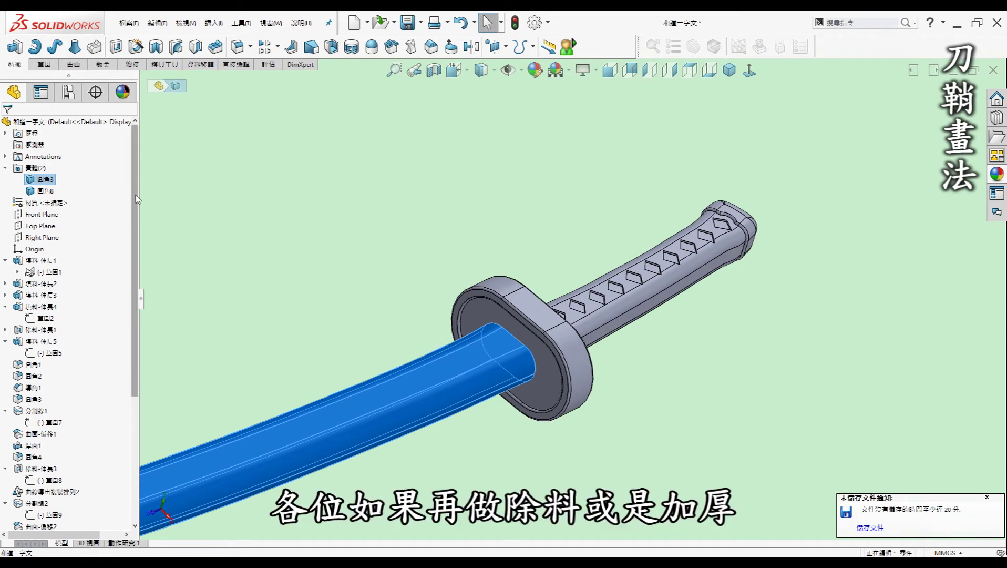
left_click_drag(136, 199, 136, 323)
left_click(249, 314)
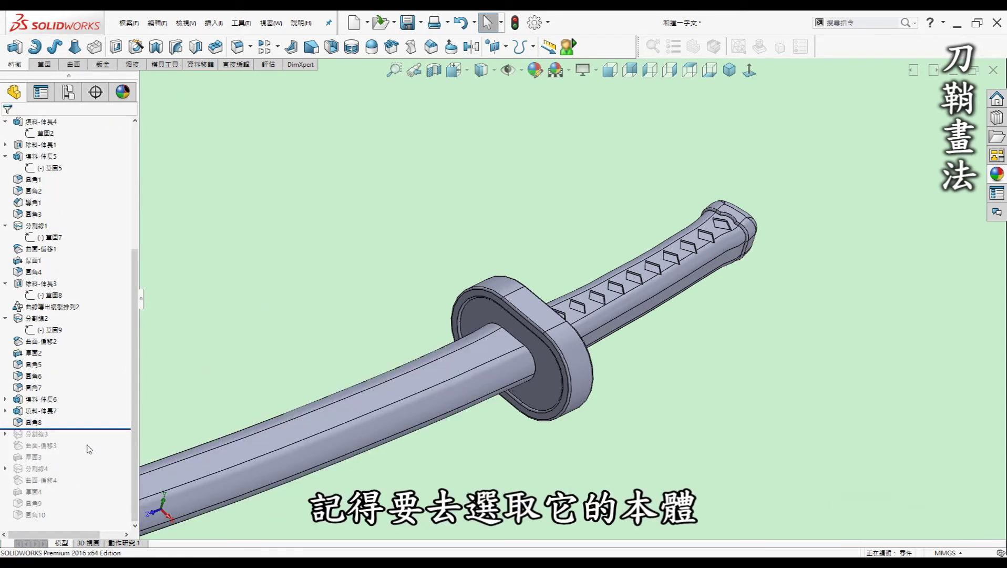
left_click_drag(84, 428, 81, 440)
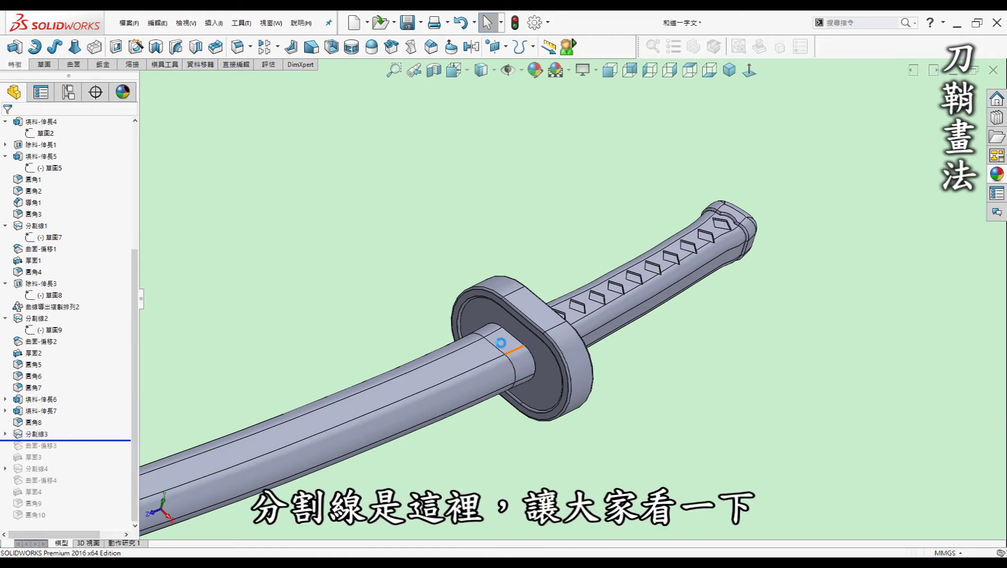
Review sketch 草圖13 under split line 分割線3 and rebuild it
scroll(503, 348, "up", 3)
scroll(400, 378, "up", 2)
scroll(377, 345, "up", 2)
scroll(540, 317, "down", 3)
scroll(284, 326, "down", 3)
scroll(327, 277, "down", 3)
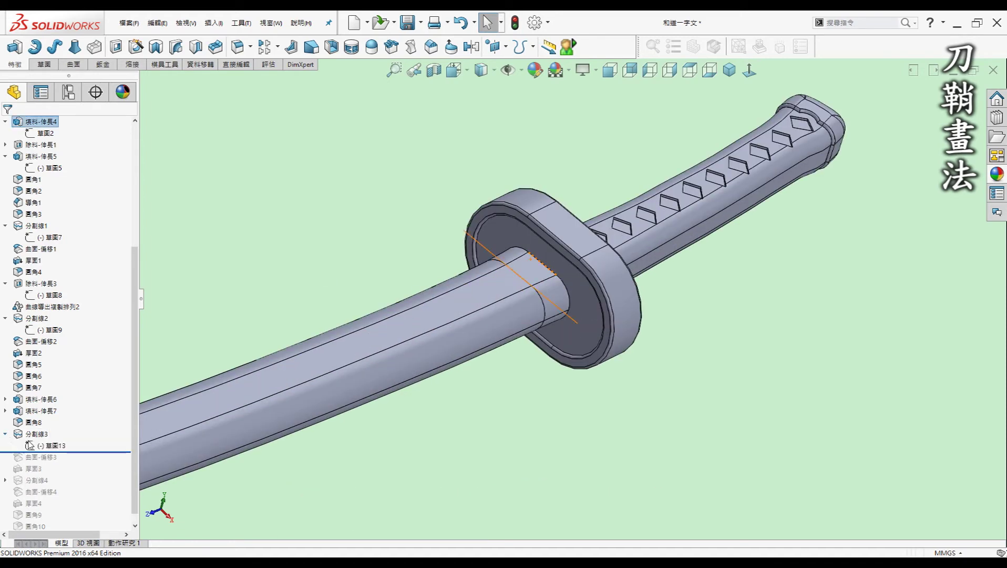
left_click(6, 434)
left_click(513, 276)
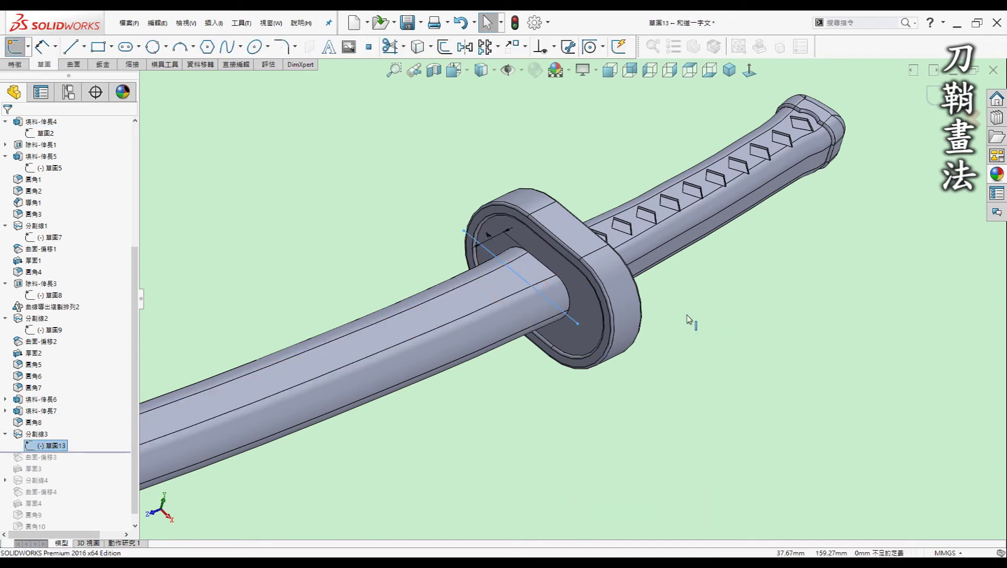
scroll(515, 248, "down", 3)
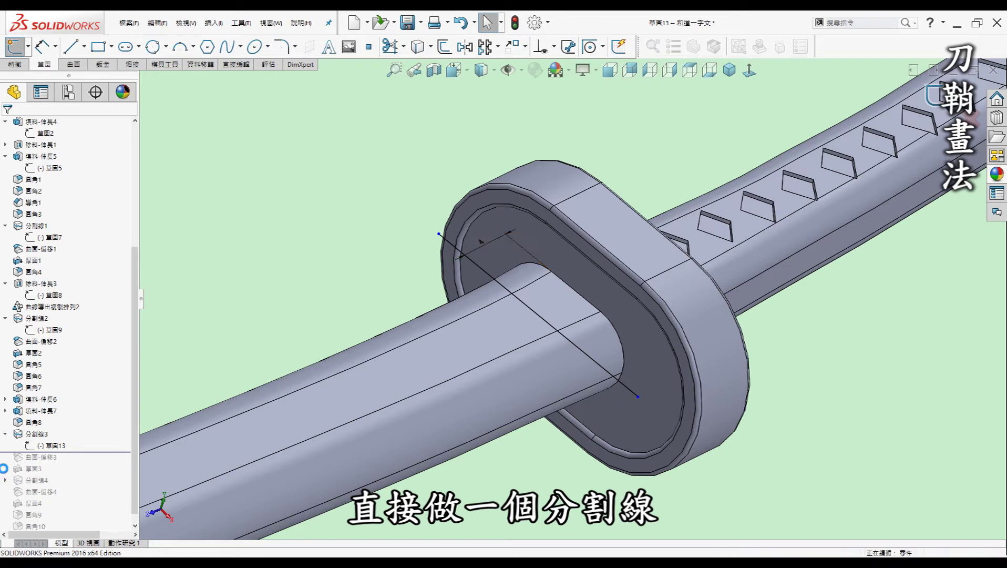
key("ctrl+b")
Restore 曲面-偏移3 and 厚面3, checking the 0.30 mm band at the scabbard mouth
scroll(568, 302, "up", 3)
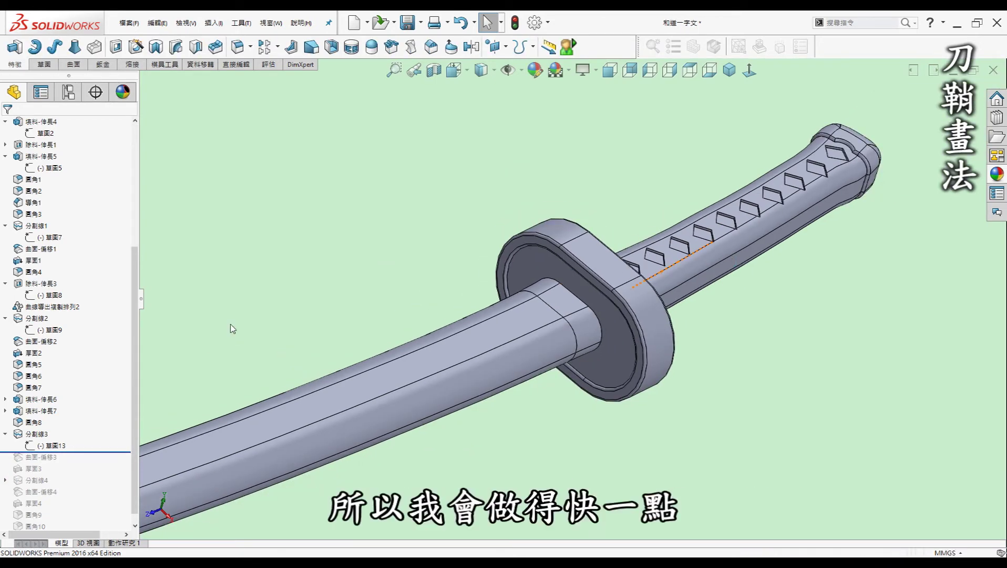
scroll(87, 329, "down", 1)
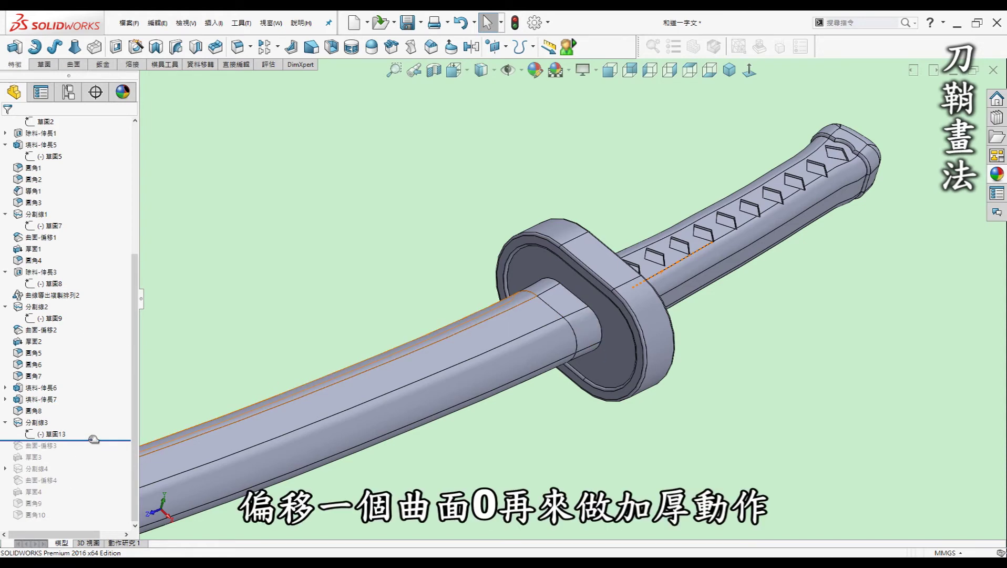
left_click_drag(93, 439, 94, 463)
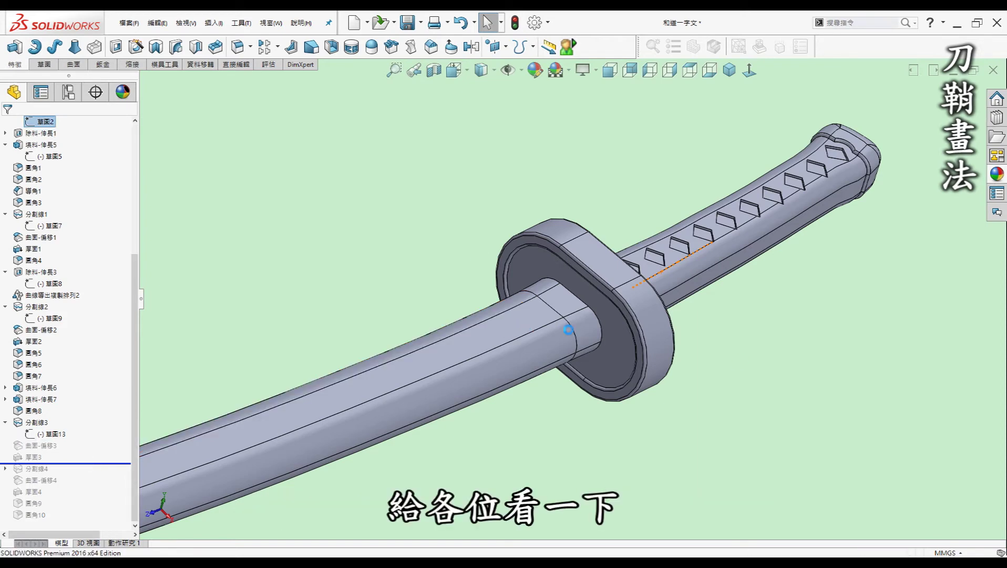
scroll(541, 305, "down", 3)
scroll(537, 298, "down", 4)
scroll(536, 298, "down", 1)
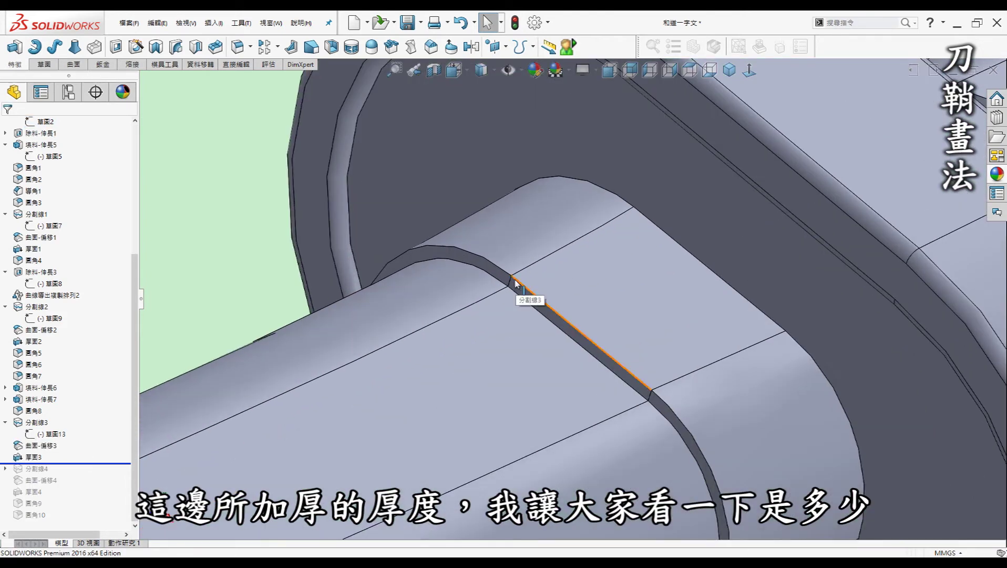
left_click(508, 283)
scroll(508, 284, "up", 2)
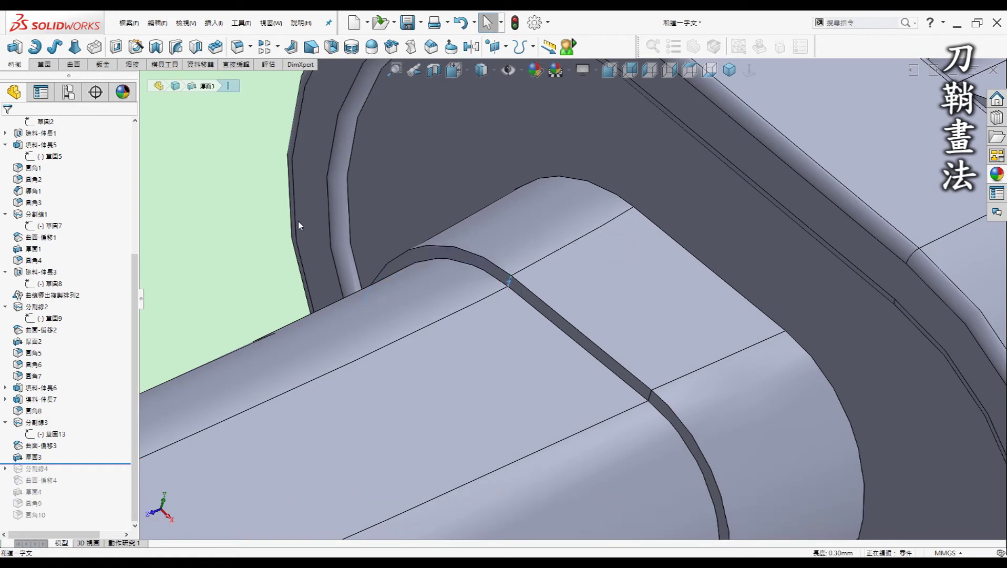
scroll(658, 362, "up", 4)
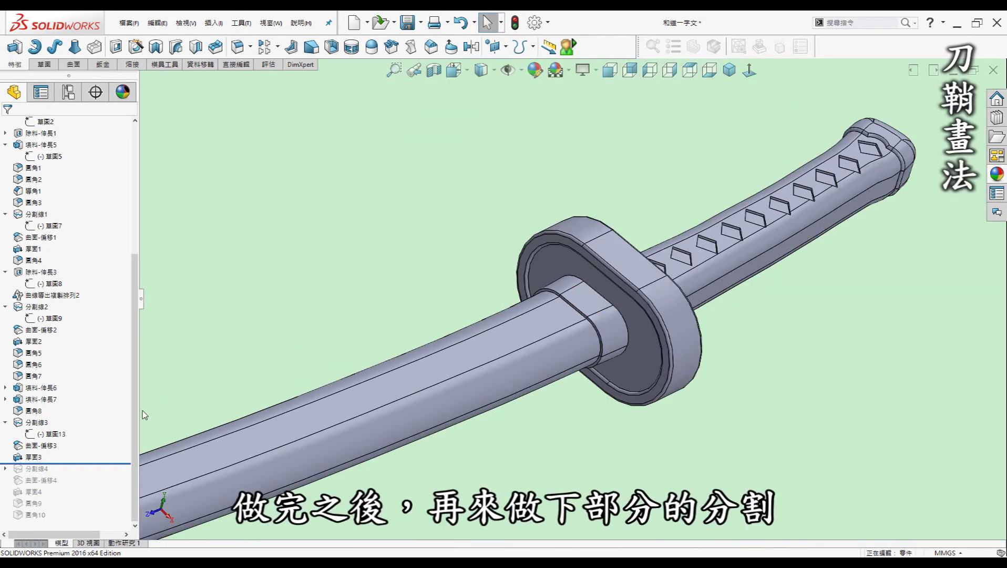
Restore split line 分割線4 and view its sketch 草圖14 (dimensions 8 and 2) face-on, then isometric
left_click_drag(83, 464, 80, 474)
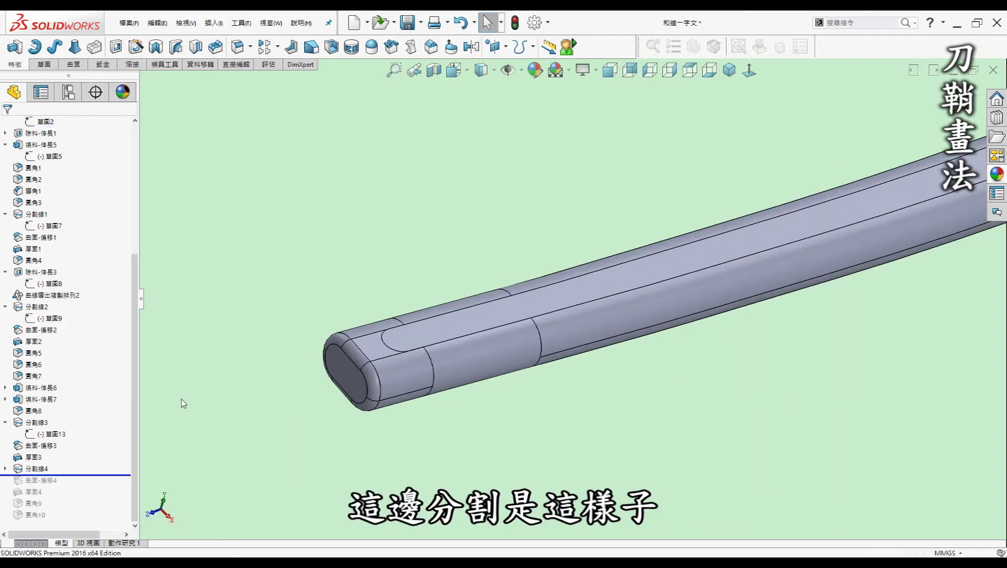
left_click(5, 468)
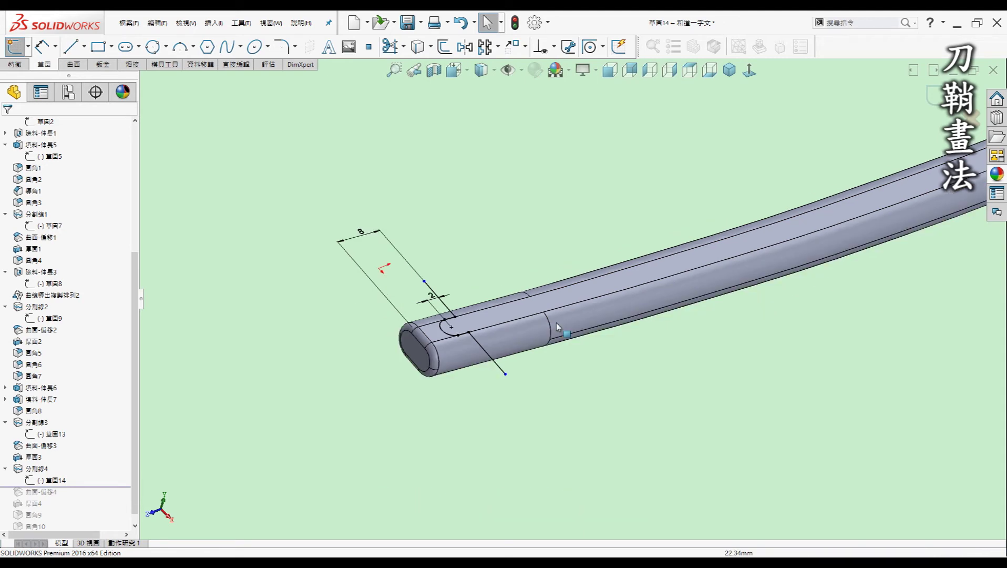
scroll(502, 325, "down", 2)
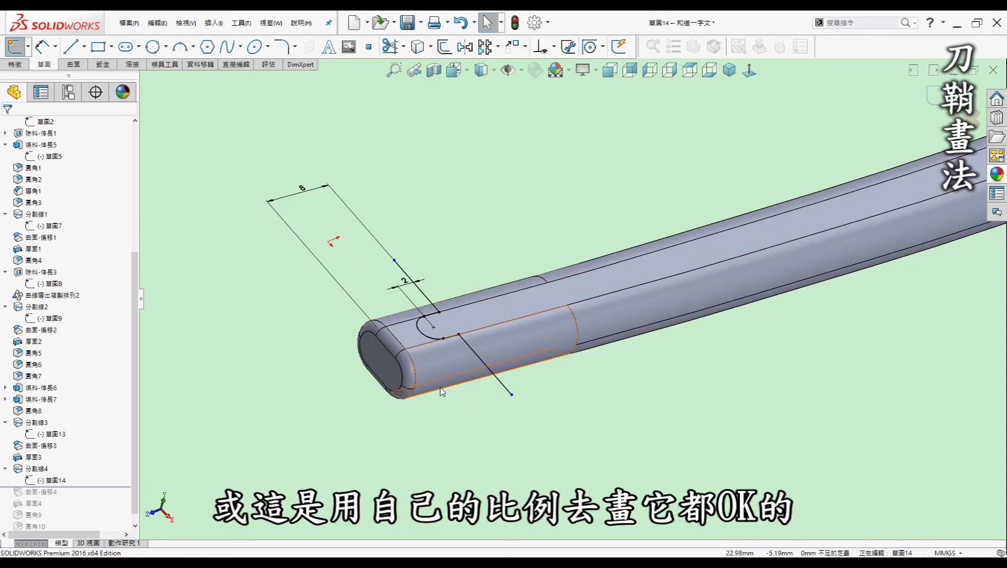
left_click(750, 70)
scroll(544, 489, "down", 3)
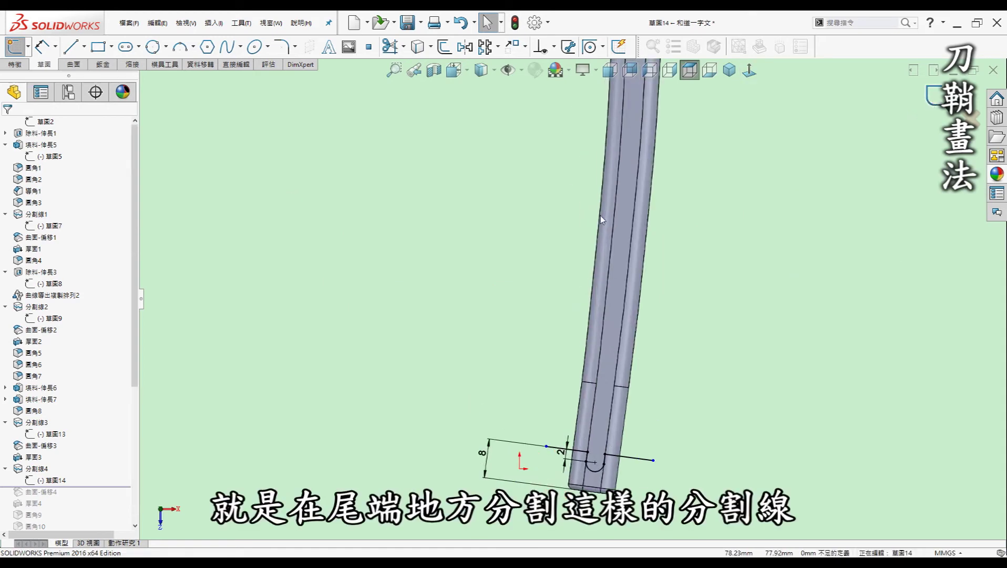
left_click(729, 72)
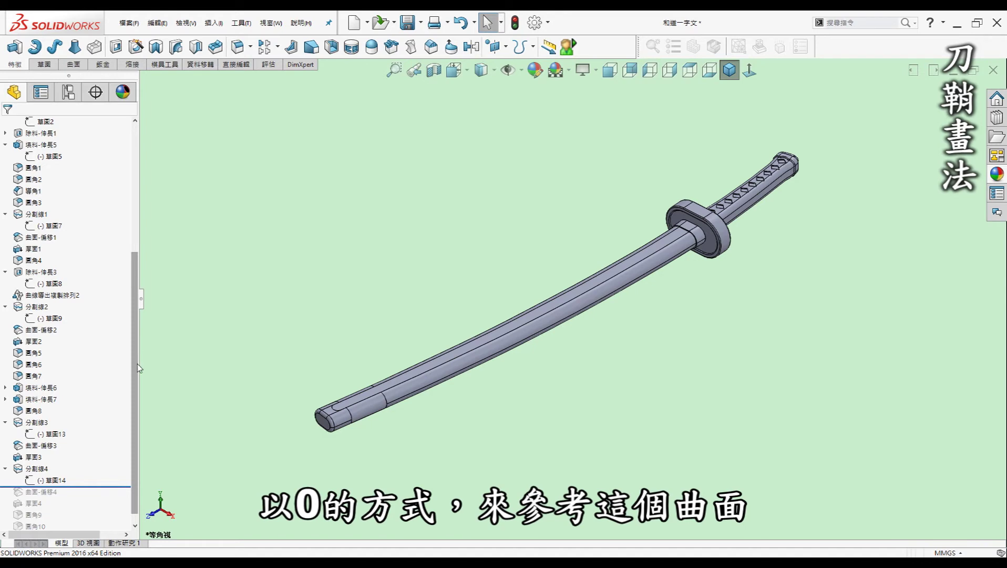
Restore the tip thickening 厚面4 and check its 0.30 mm band edge
scroll(137, 364, "down", 1)
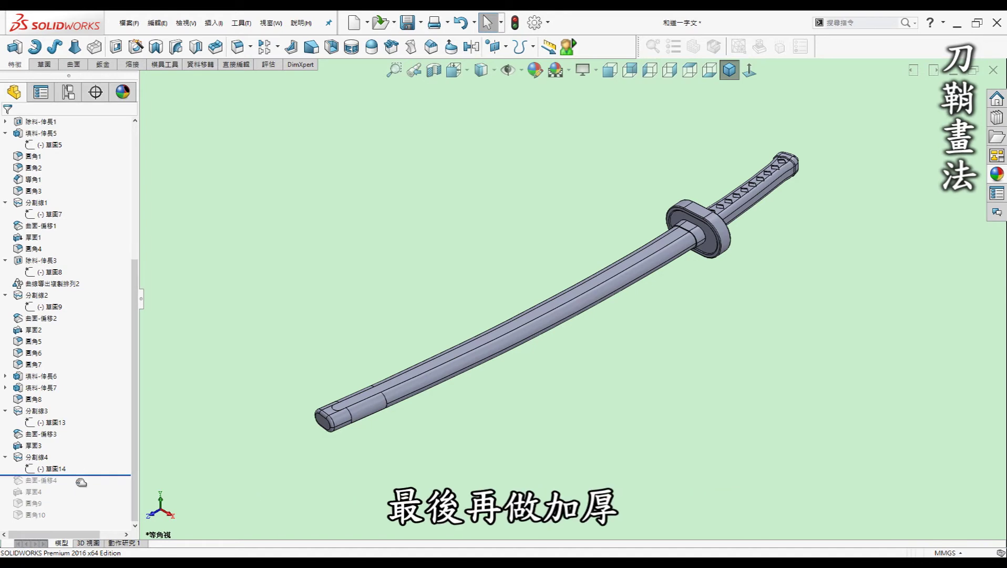
left_click_drag(82, 482, 85, 491)
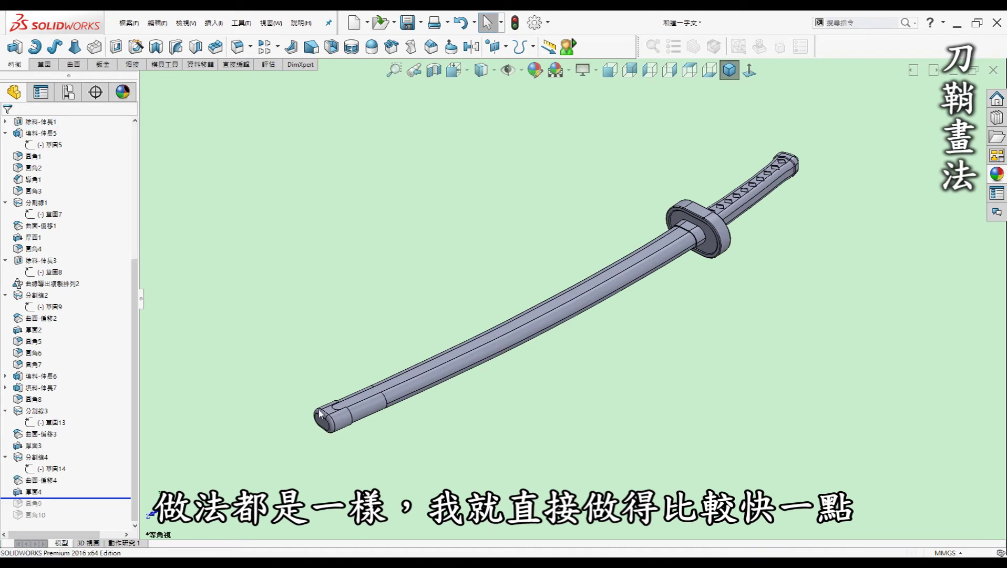
scroll(330, 400, "down", 2)
scroll(336, 394, "down", 3)
scroll(518, 351, "down", 2)
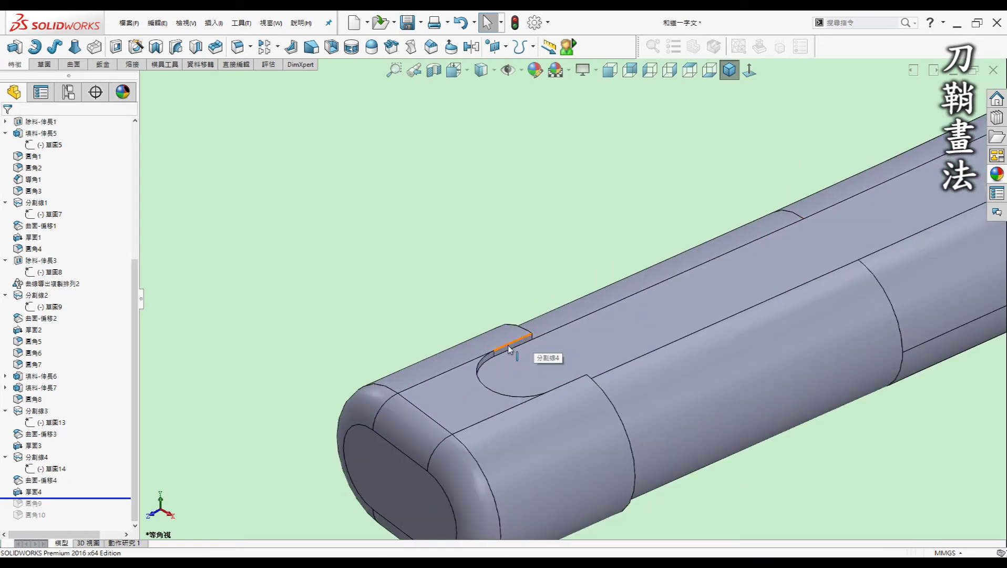
left_click(495, 356)
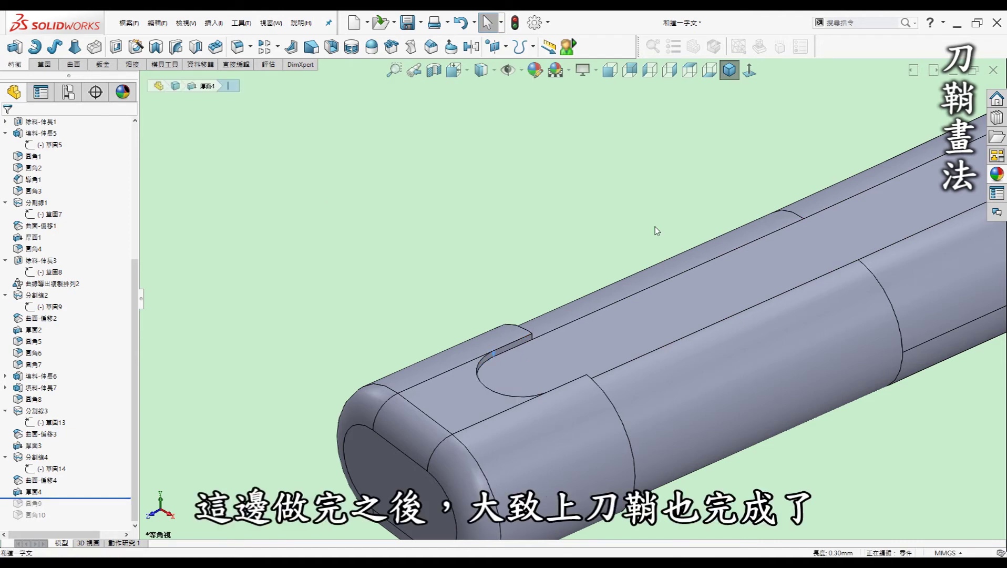
left_click(532, 172)
Roll the history to the end to add fillets 圓角9 and 圓角10
scroll(556, 205, "up", 5)
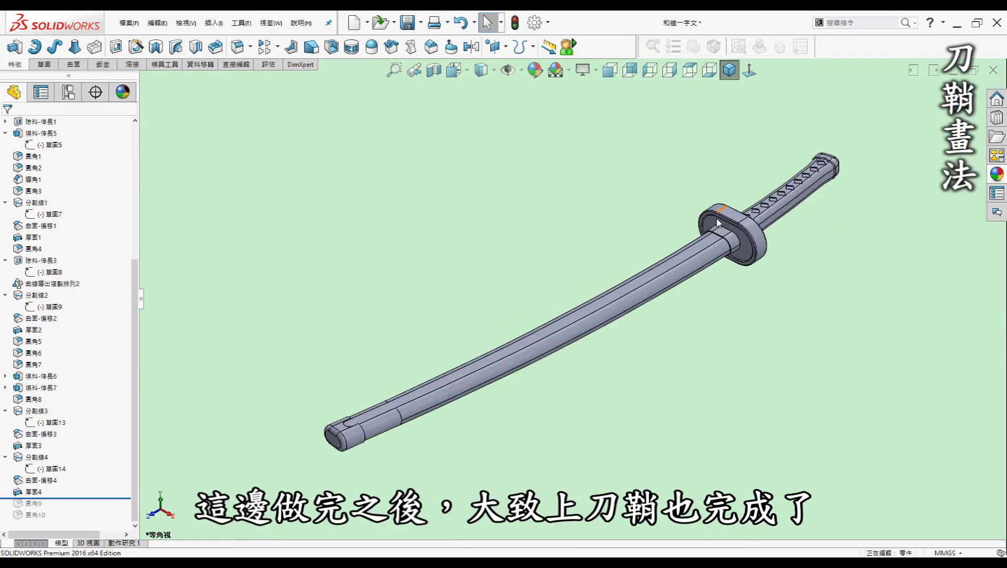
left_click_drag(73, 497, 74, 522)
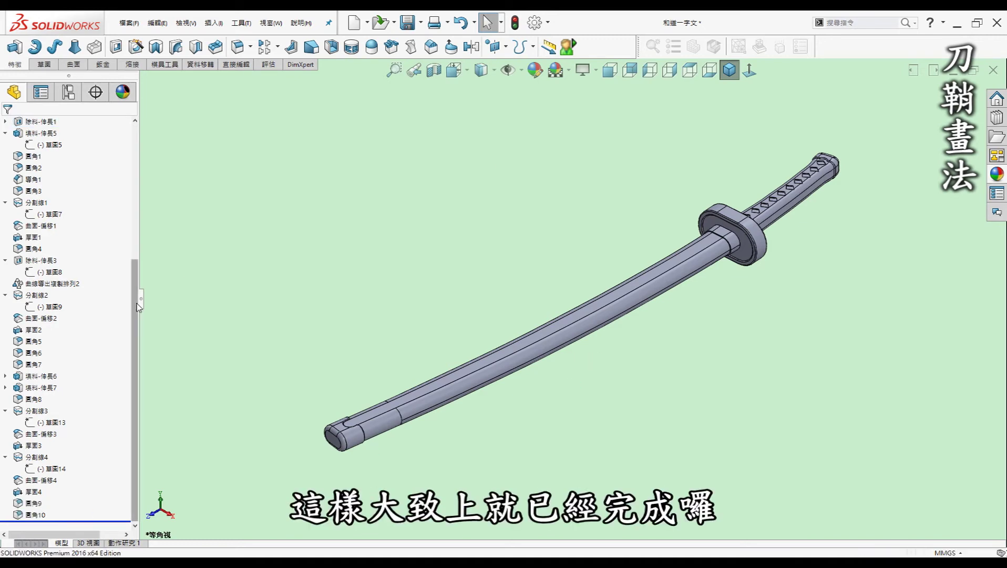
left_click_drag(135, 303, 135, 168)
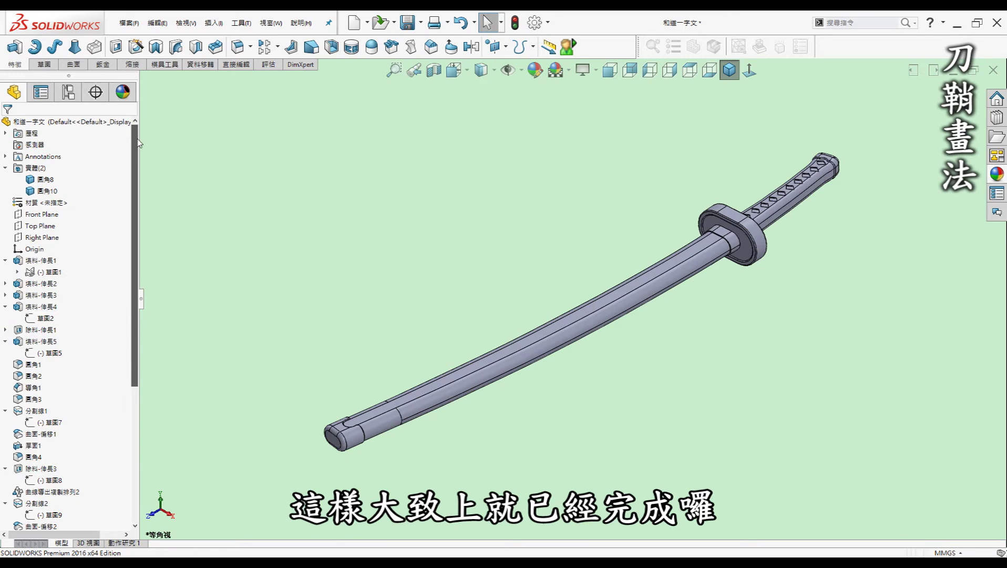
Make the hidden scabbard body 圓角10 visible again from the Solid Bodies folder
left_click(40, 192)
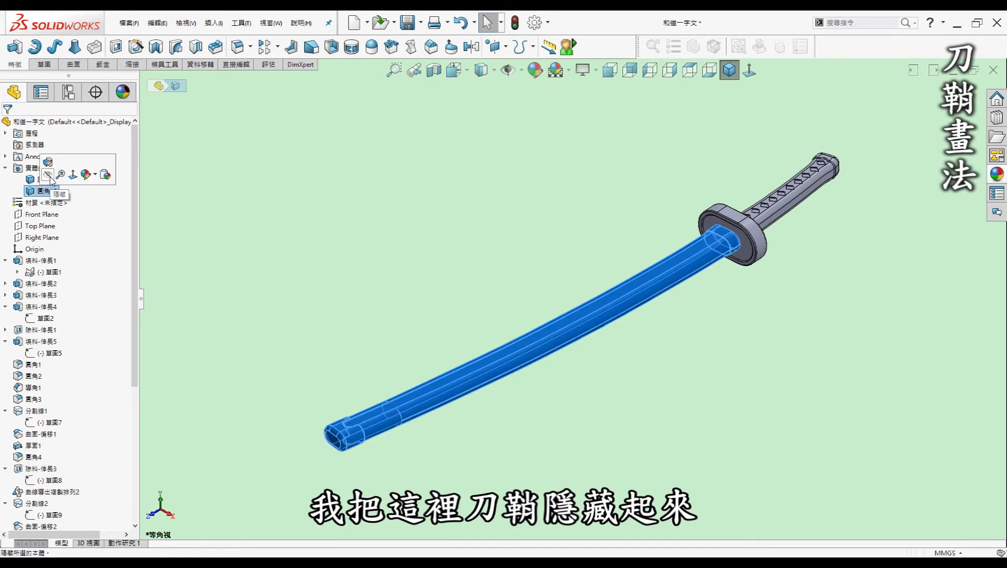
left_click(464, 233)
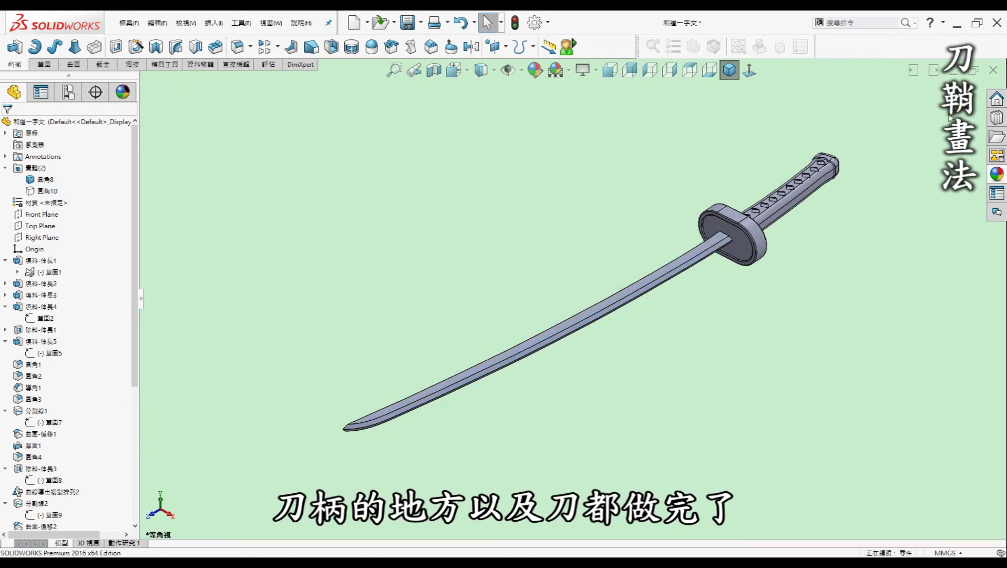
left_click(45, 191)
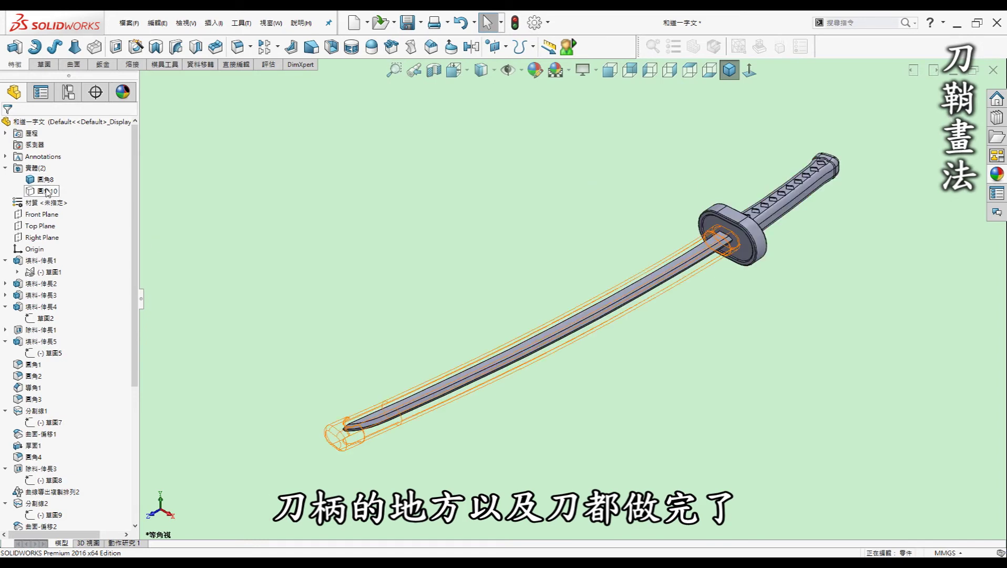
left_click(55, 174)
left_click(55, 173)
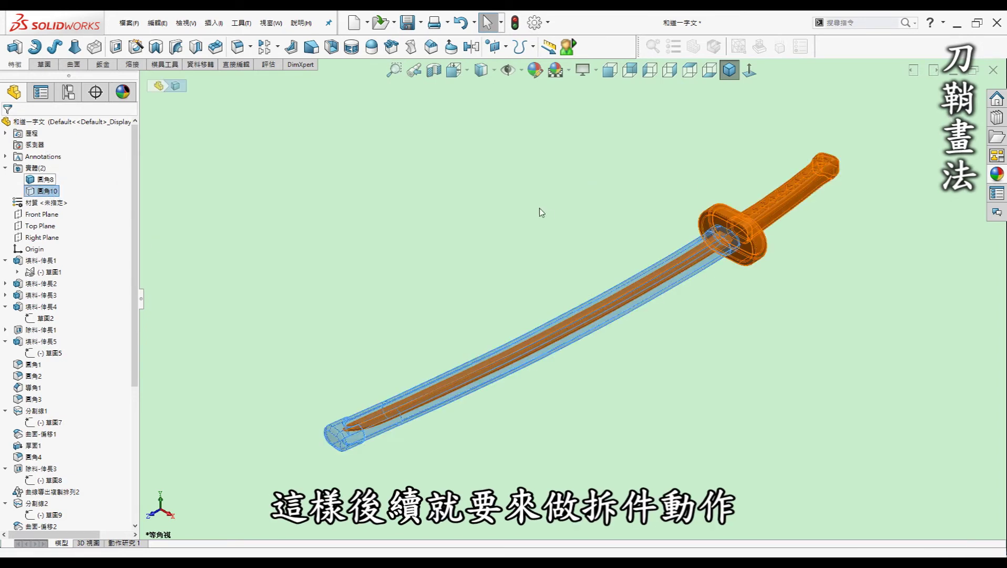
key("Escape")
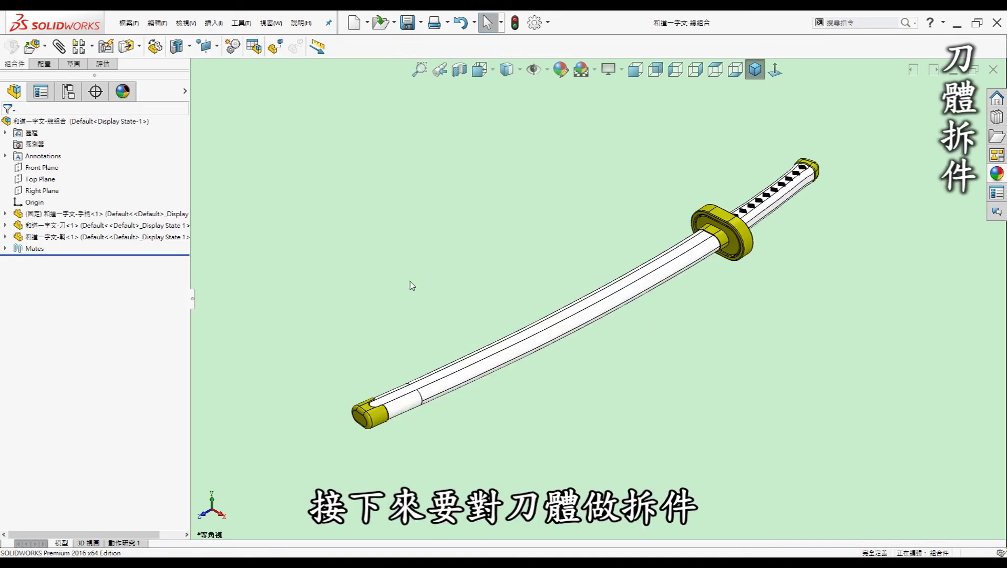
Open the 手柄 handle component from the assembly as a separate part
left_click(180, 239)
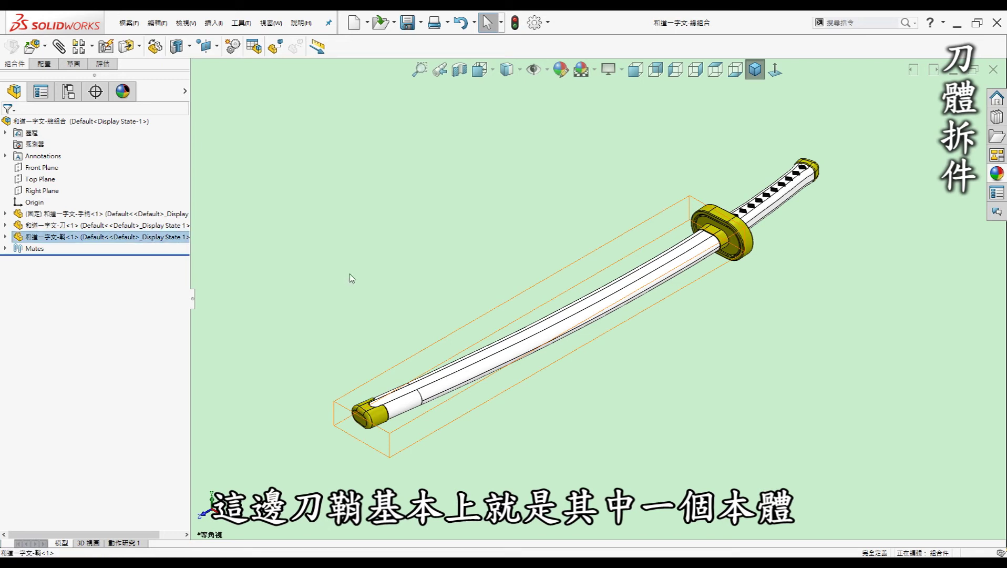
left_click(410, 258)
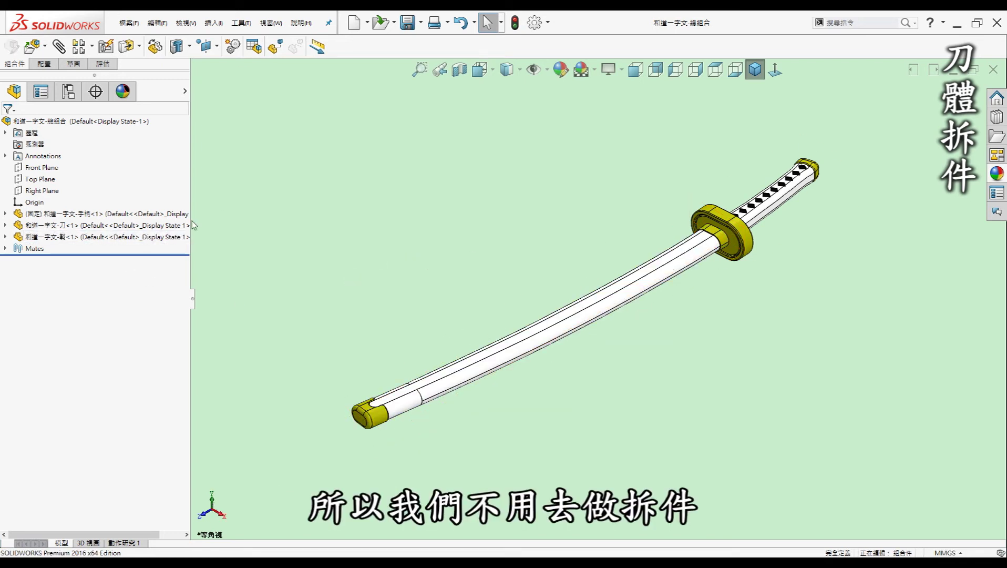
left_click(147, 213)
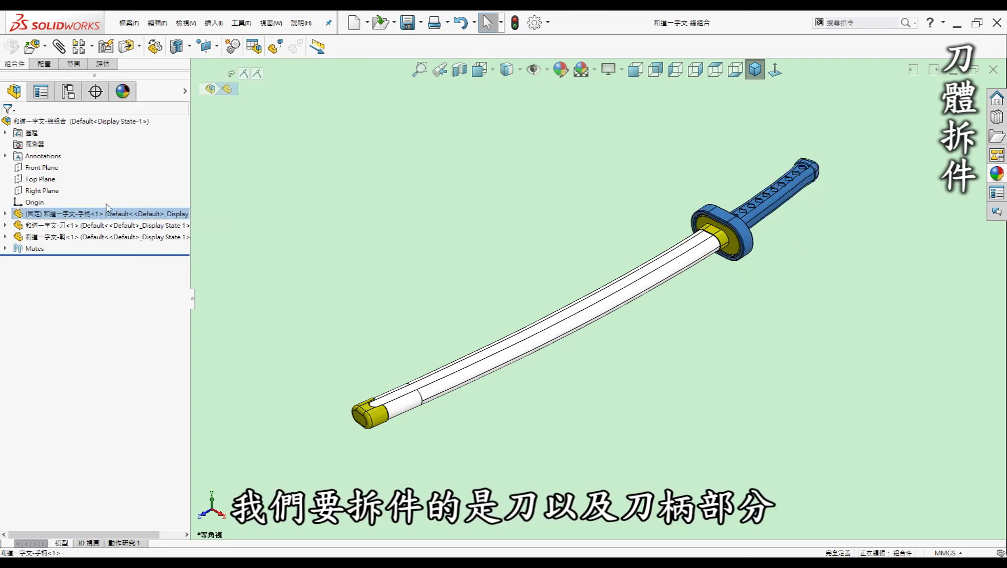
right_click(156, 219)
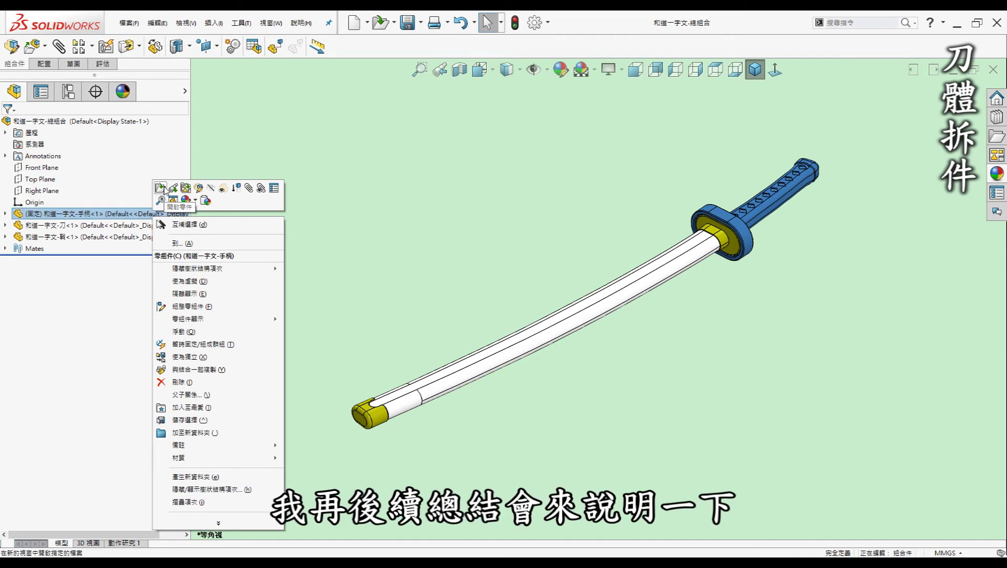
key("Escape")
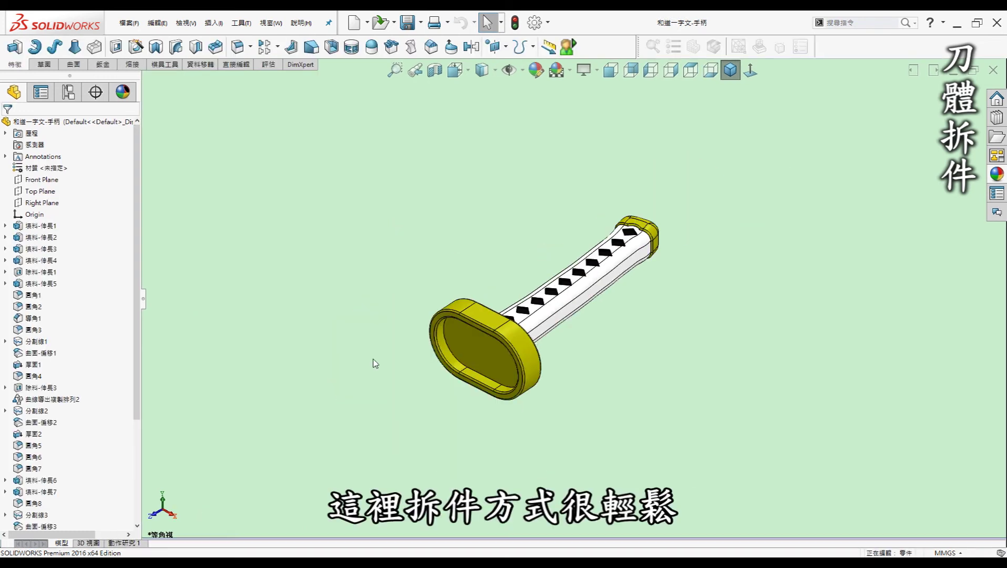
Inspect the handle's hollow guard end face, then switch to the blade part 刀
left_click(473, 351)
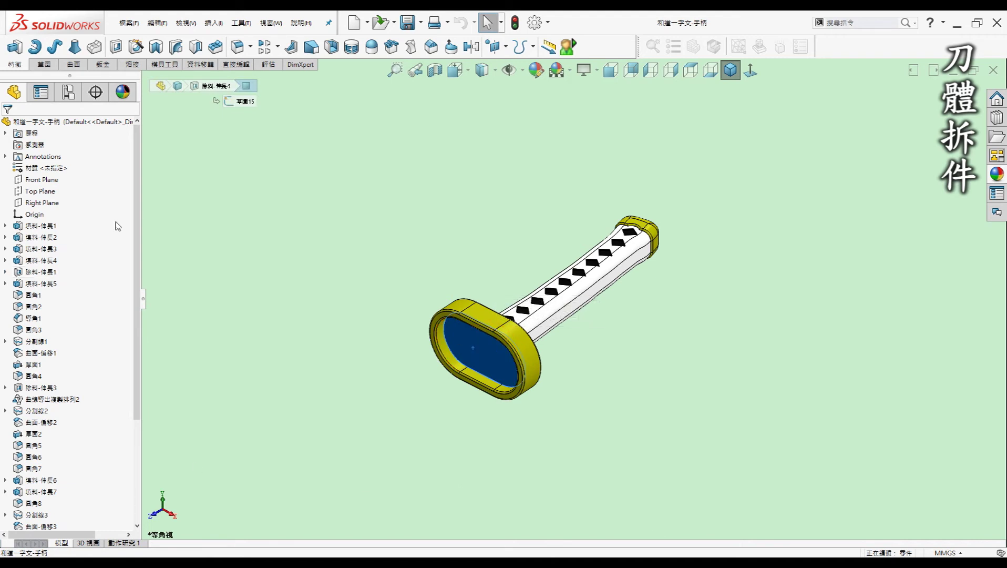
left_click(505, 187)
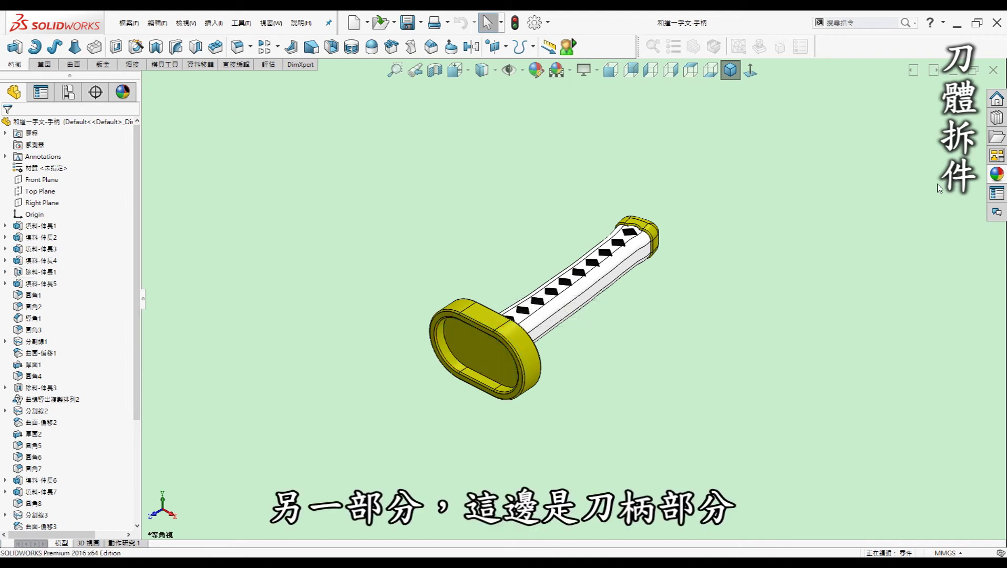
key("r")
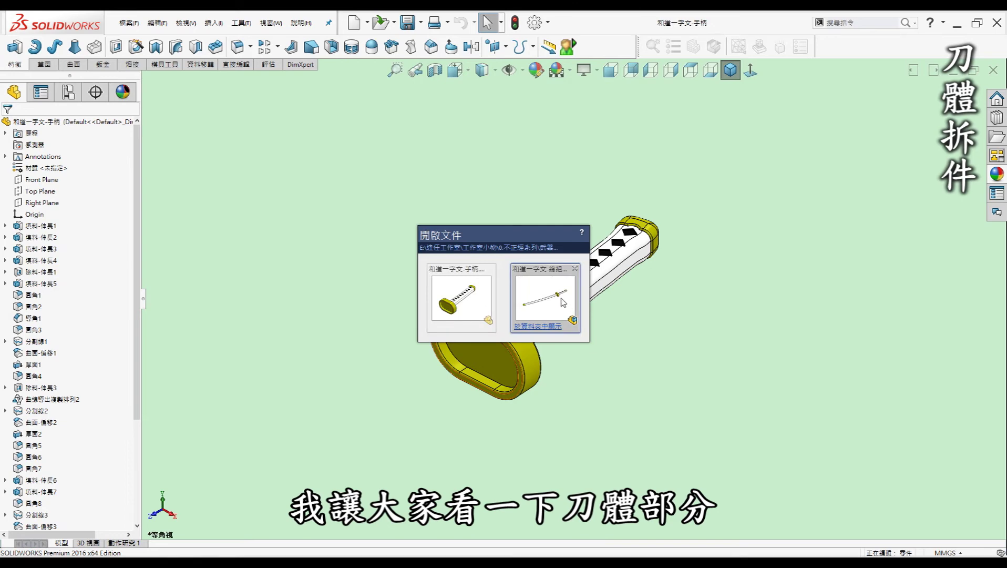
left_click(564, 302)
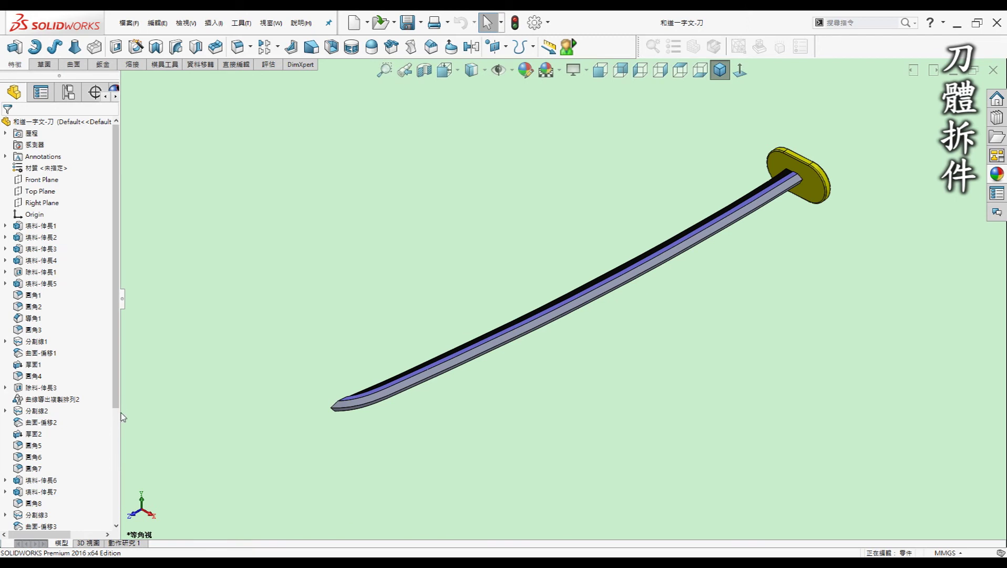
Expand cuts 除料-伸長6 and 除料-伸長4 in the blade's tree to show their sketches
mouse_move(120, 413)
left_mouse_down()
mouse_move(146, 400)
mouse_move(138, 514)
left_mouse_up()
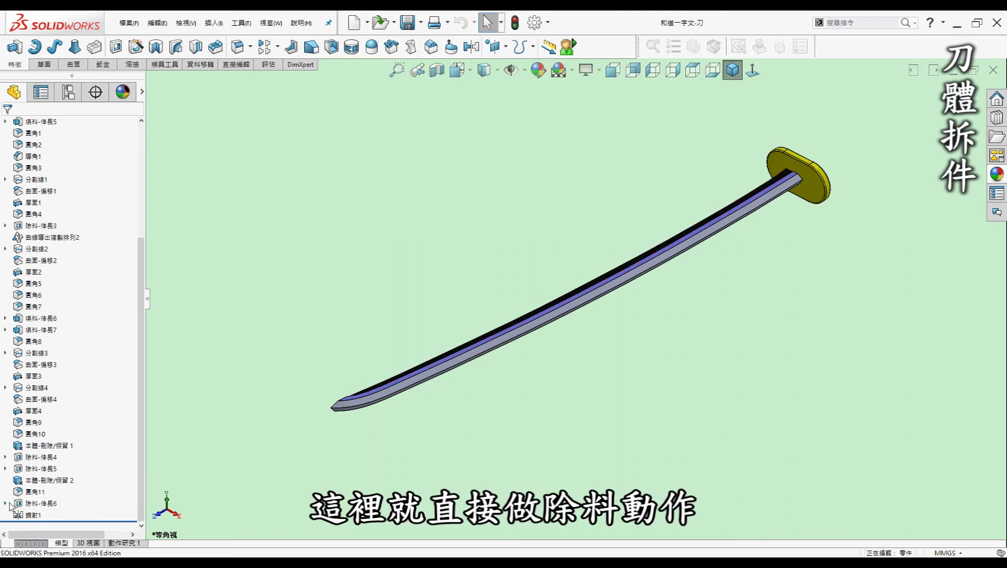
left_click(6, 503)
left_click(35, 462)
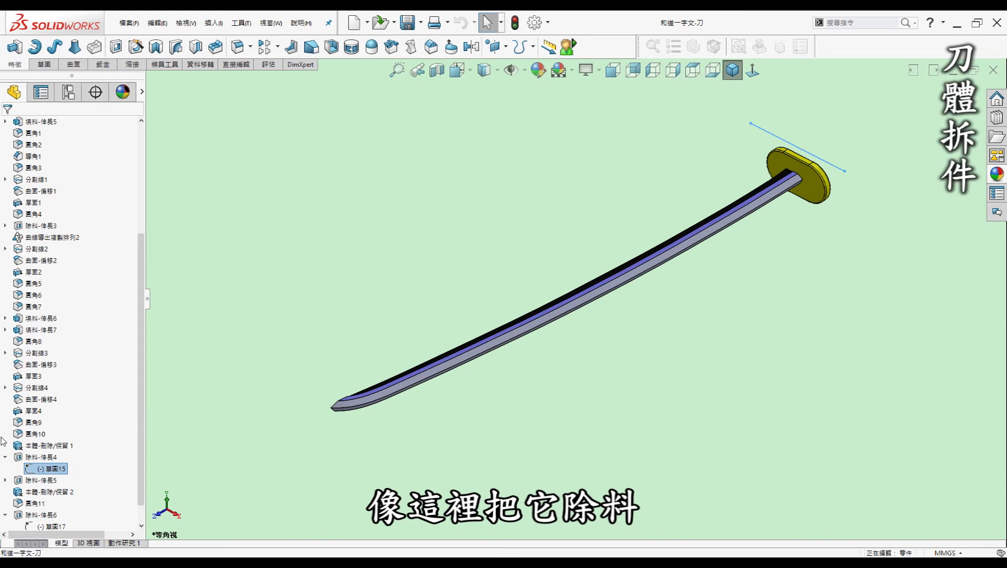
Review sketch 草圖16 of the handle-trimming cut 除料-伸長5, rebuild, then select 草圖17
left_click(43, 481)
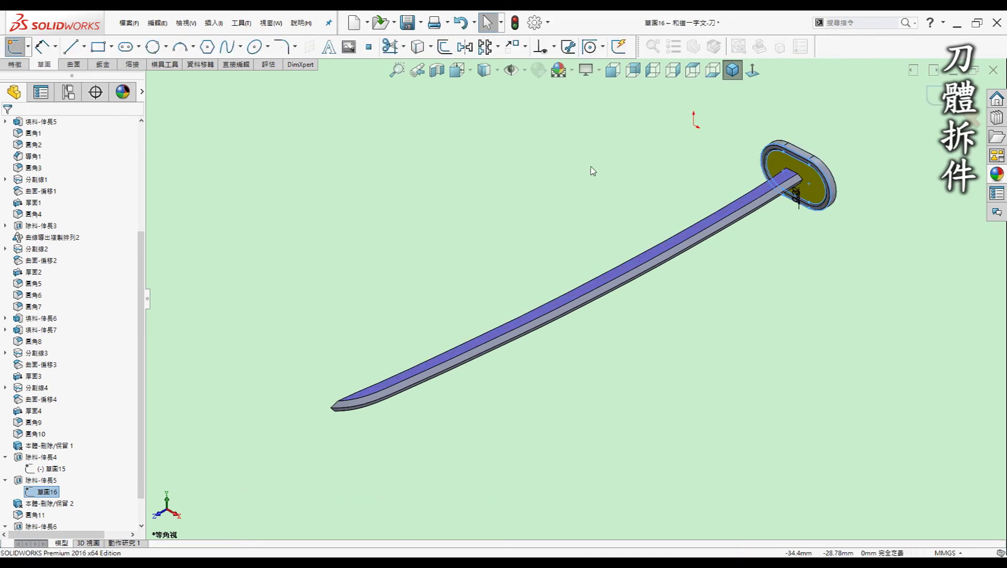
scroll(704, 187, "down", 1)
scroll(725, 182, "down", 2)
scroll(751, 173, "down", 2)
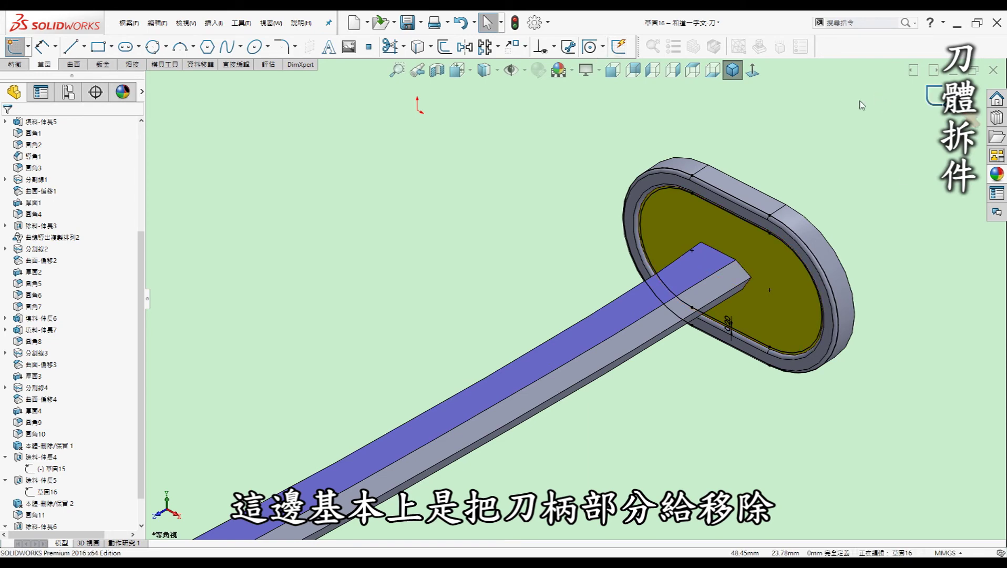
left_click(936, 96)
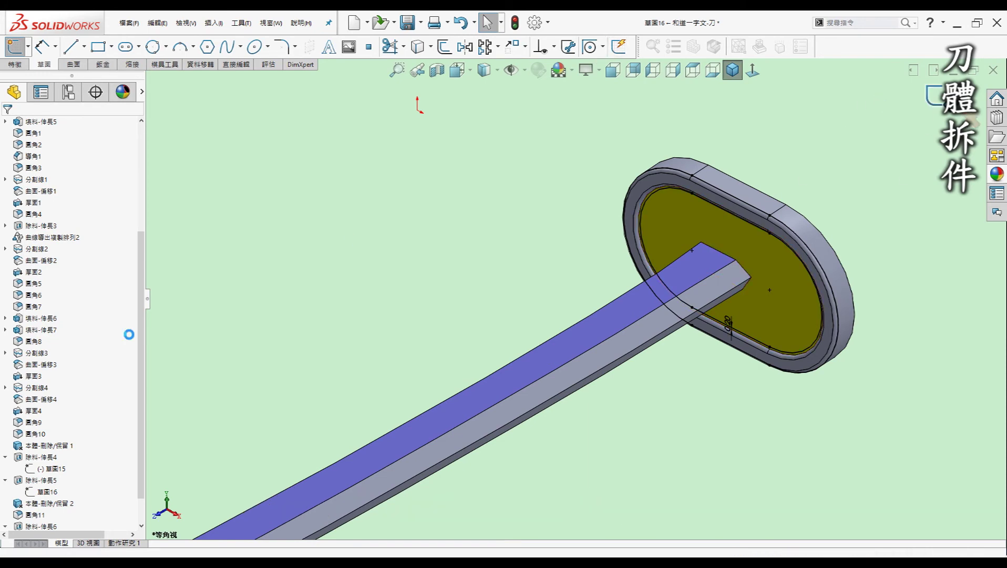
scroll(642, 314, "up", 5)
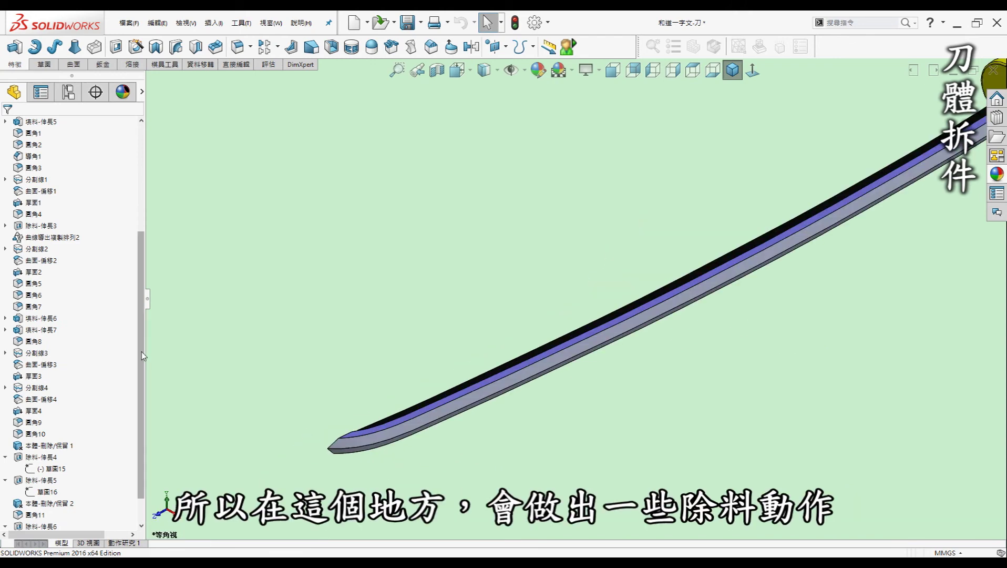
scroll(136, 420, "down", 2)
left_click(27, 503)
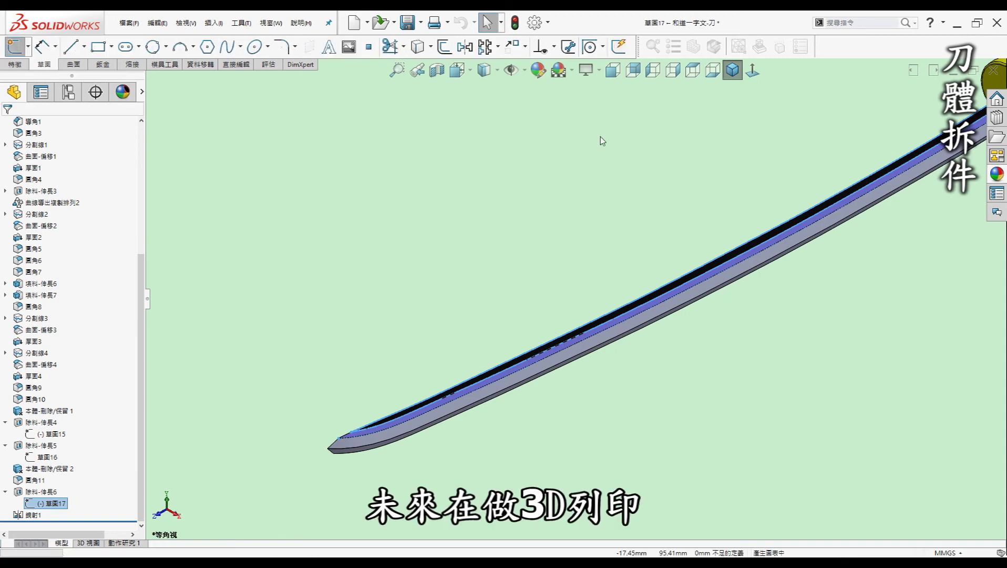
key("ctrl+5")
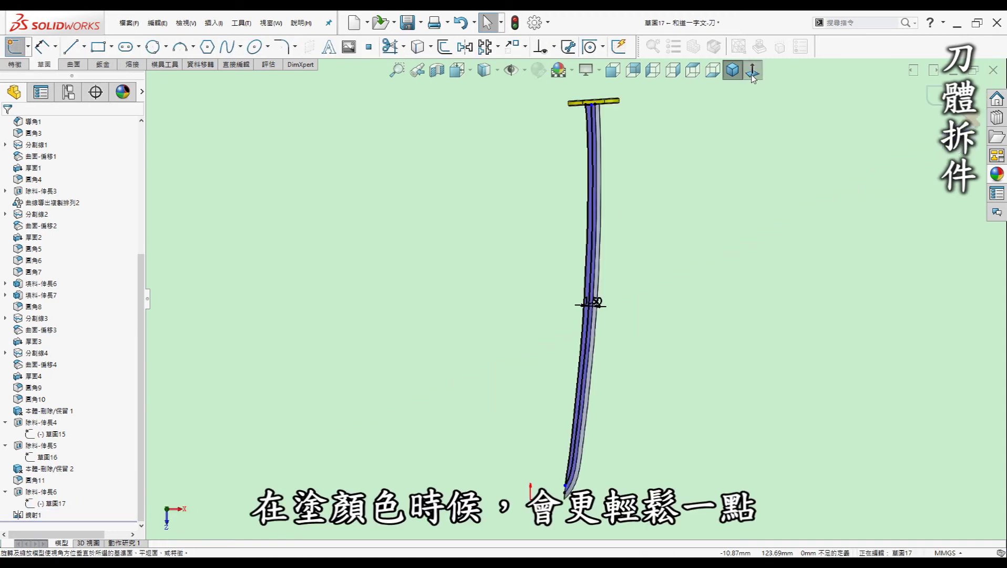
scroll(582, 310, "down", 5)
scroll(600, 283, "down", 2)
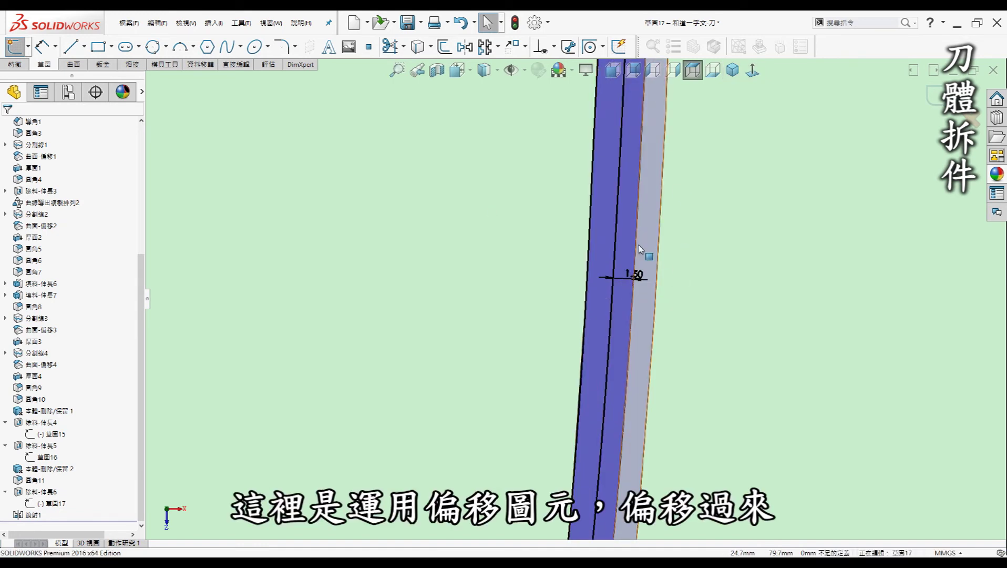
scroll(618, 244, "up", 4)
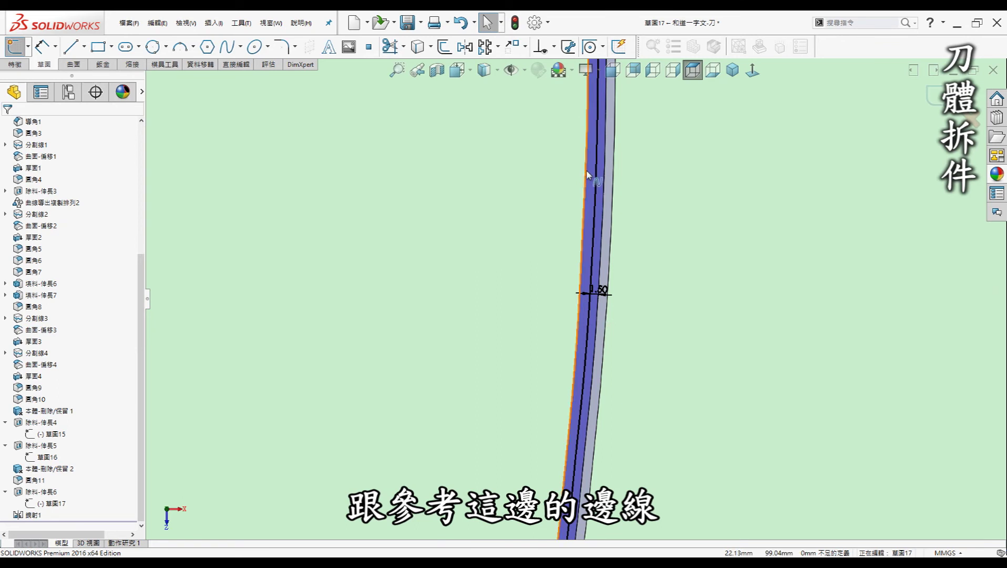
scroll(603, 234, "up", 3)
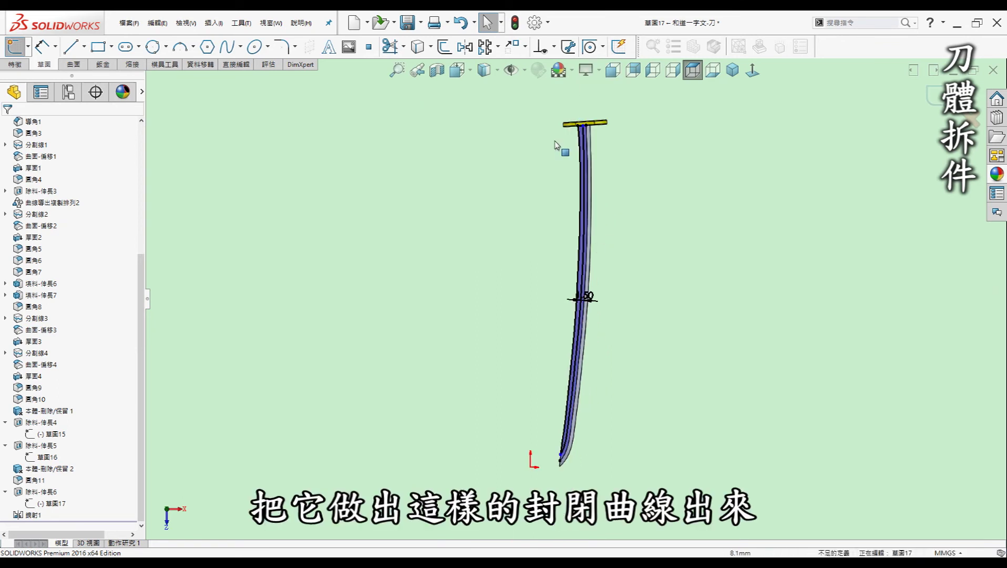
left_click(932, 100)
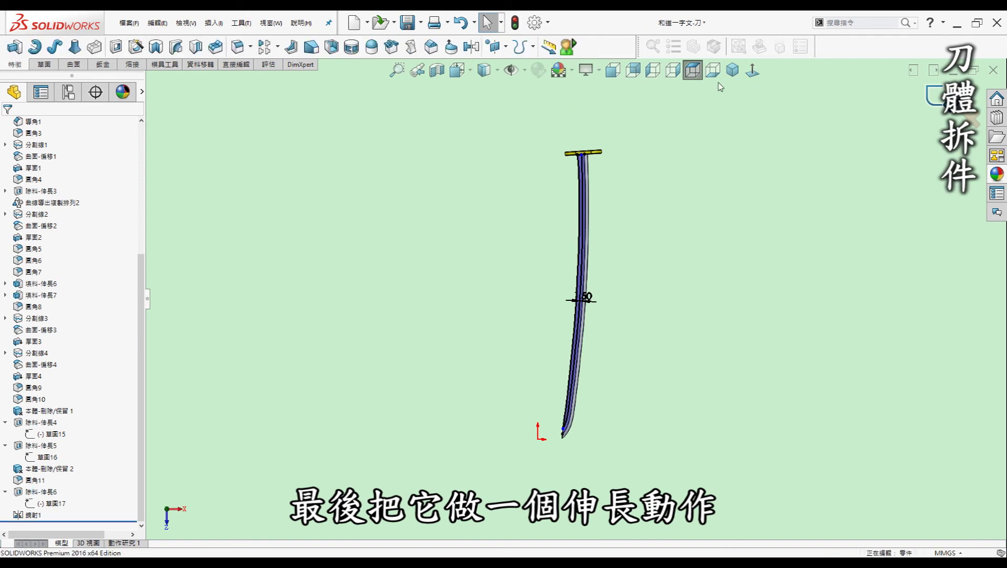
left_click(731, 71)
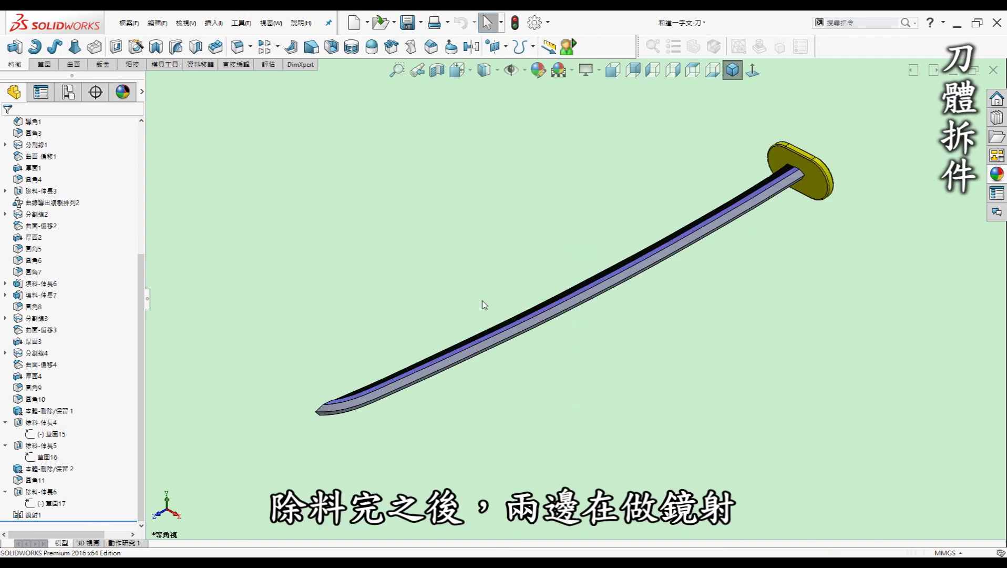
scroll(481, 305, "down", 3)
scroll(471, 340, "down", 3)
key("ctrl+1")
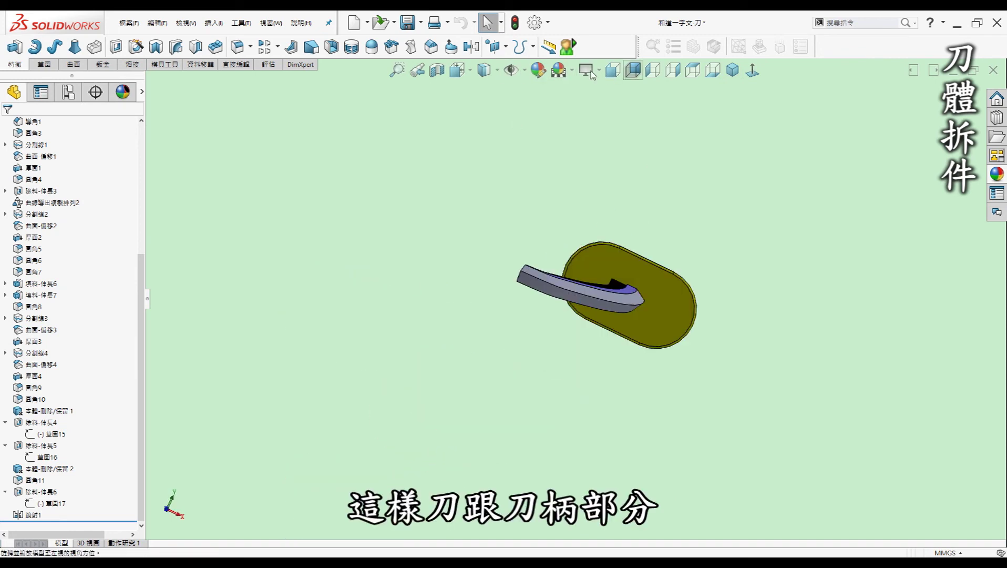
left_click(732, 70)
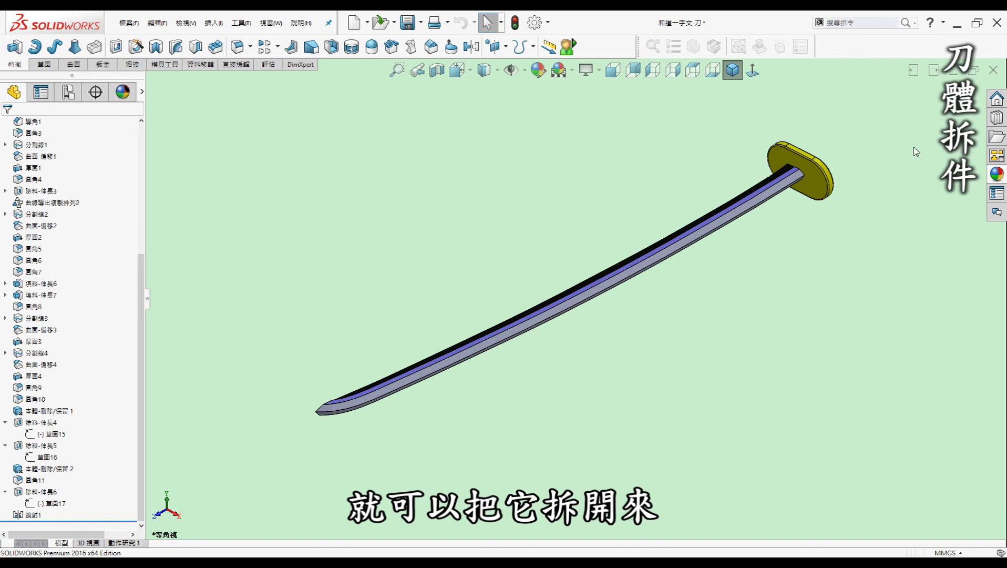